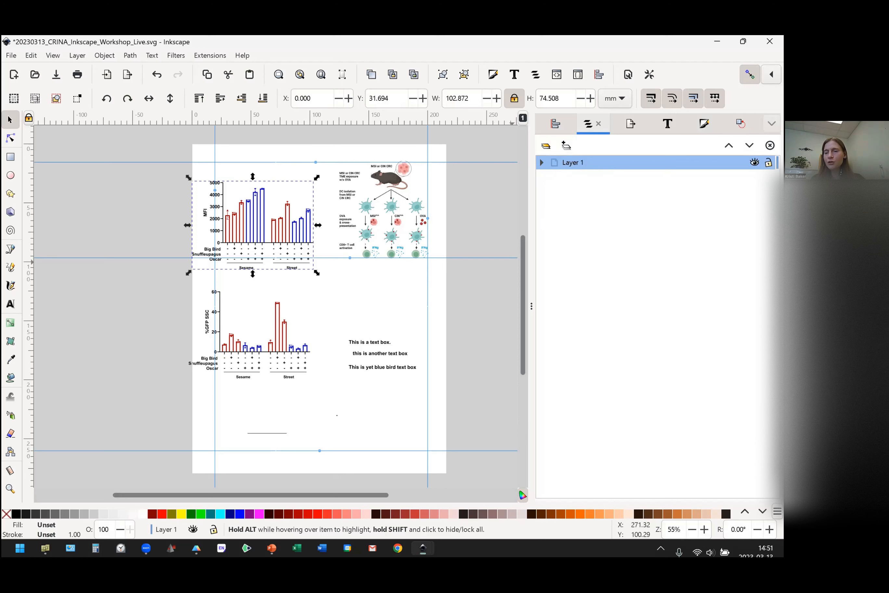
Hide all the artwork on Layer 1, clear the selection, and show the layer again.
left_click(193, 529)
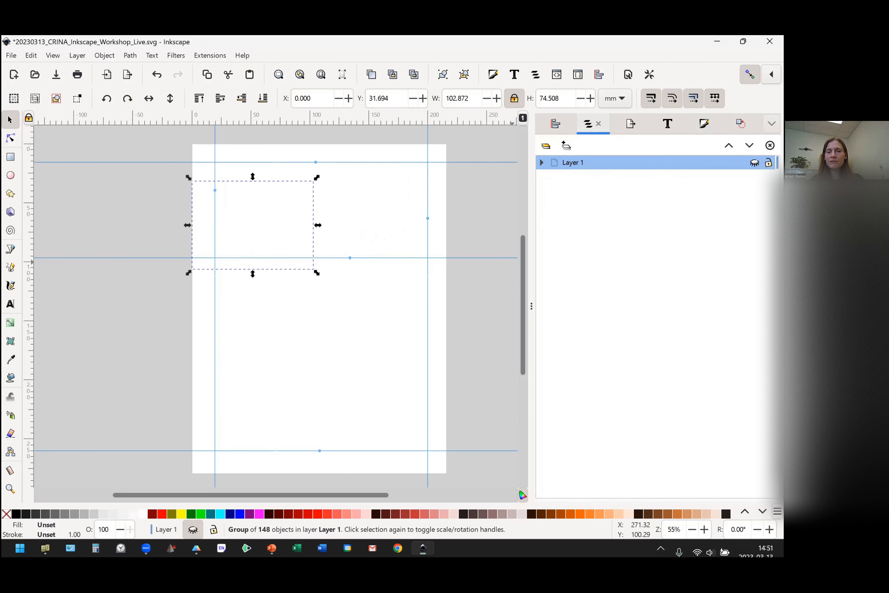
left_click(401, 304)
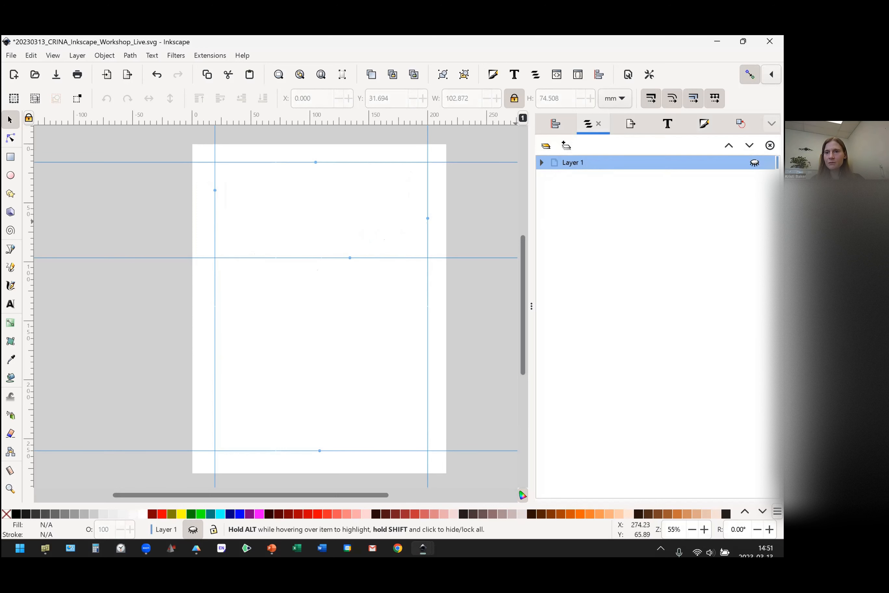
left_click(754, 162)
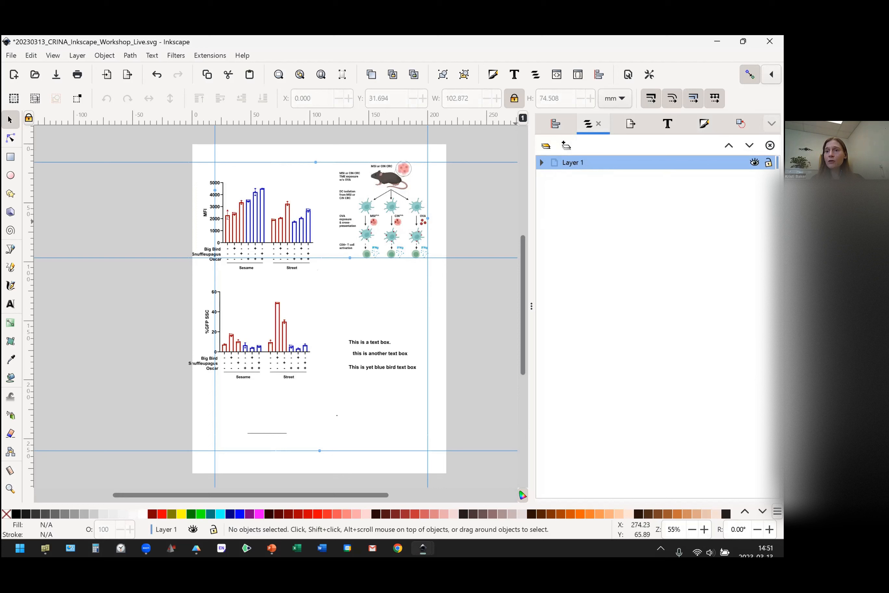
Try to move the artwork on the locked Layer 1, and unlock the layer.
left_click_drag(382, 246, 308, 248)
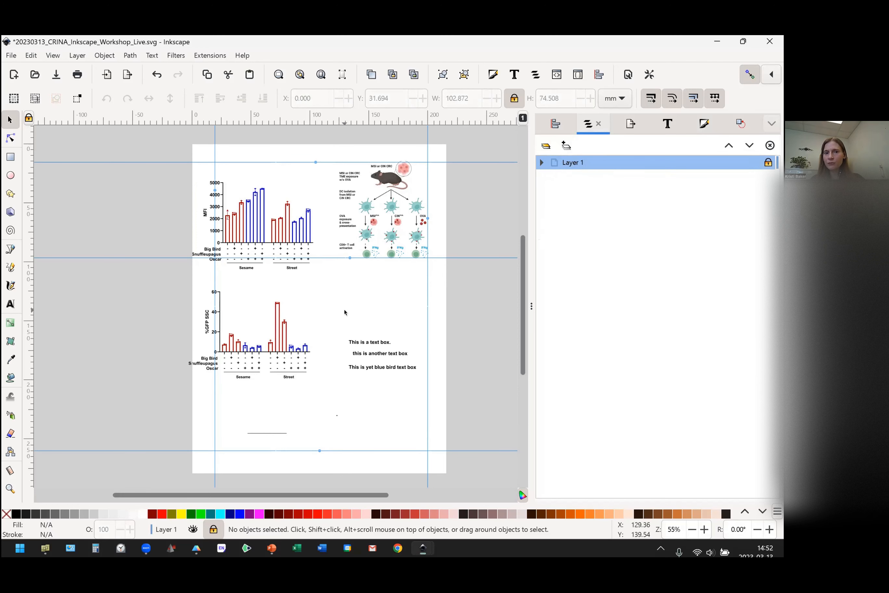
left_click_drag(412, 207, 347, 291)
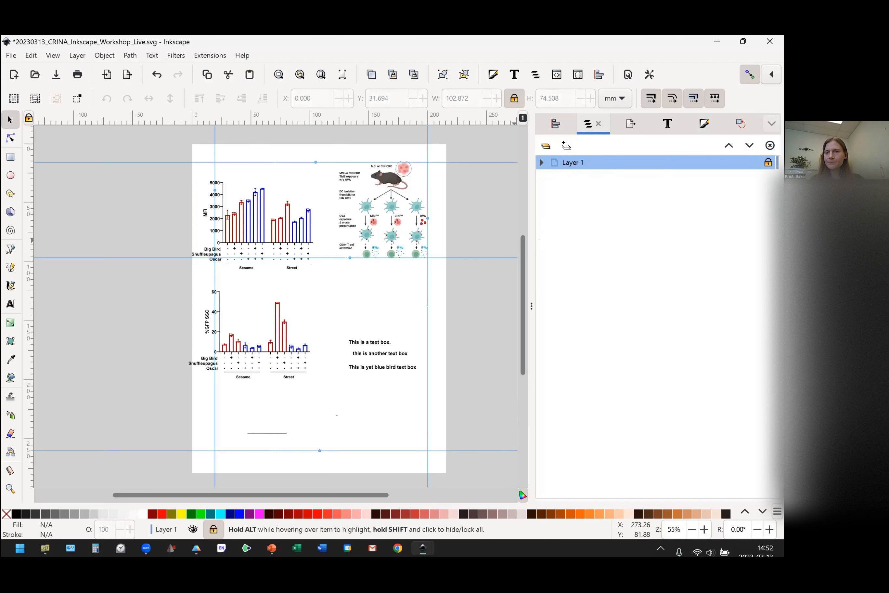
left_click(213, 529)
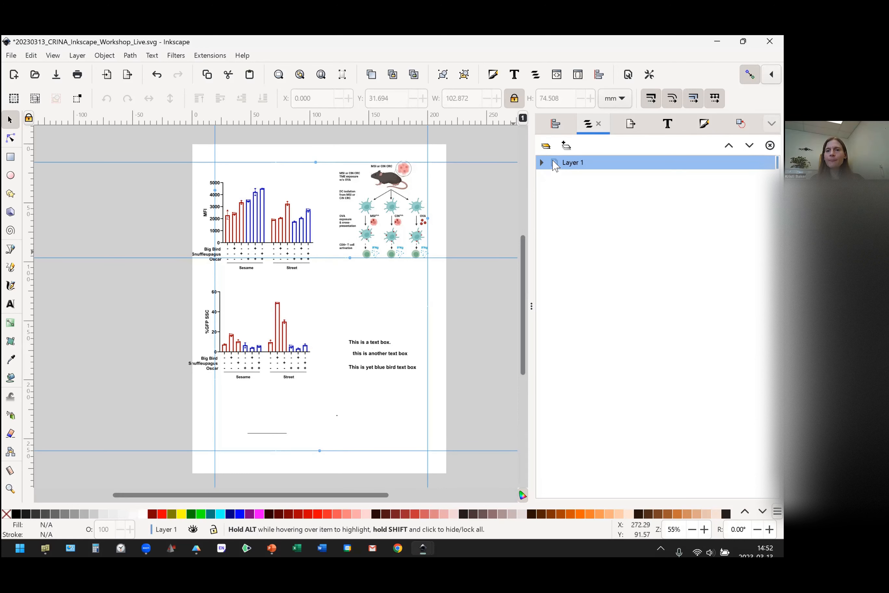
Add a layer named "Panel B" and place it below Layer 1 in the layer order.
left_click(566, 145)
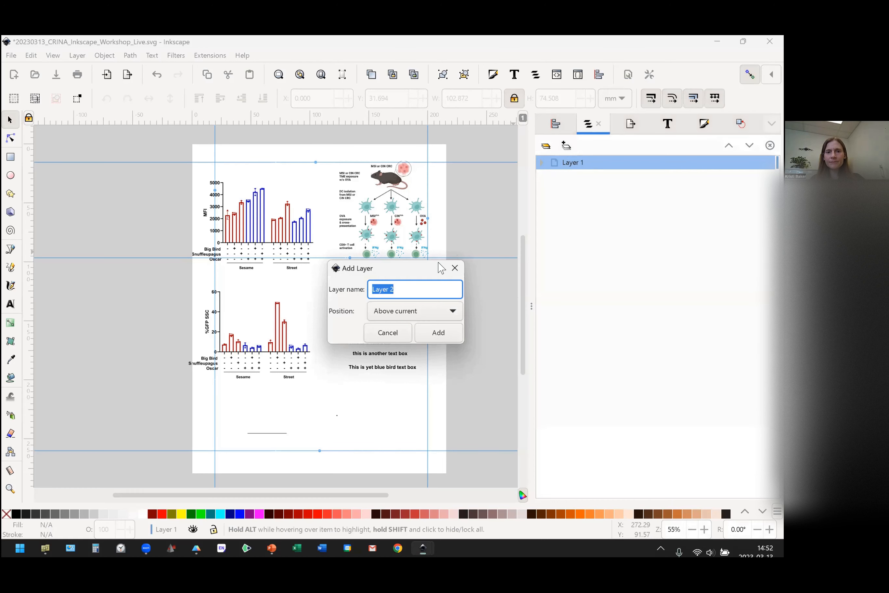
type("Panel B")
key("Return")
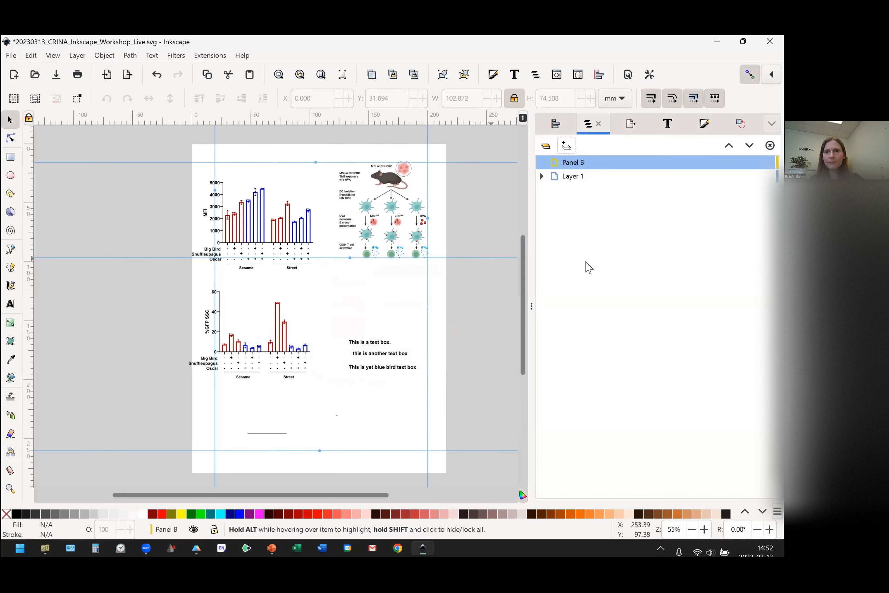
left_click_drag(581, 162, 577, 188)
Rename Layer 1 as "Panel A" and collapse its list of objects.
left_click(576, 163)
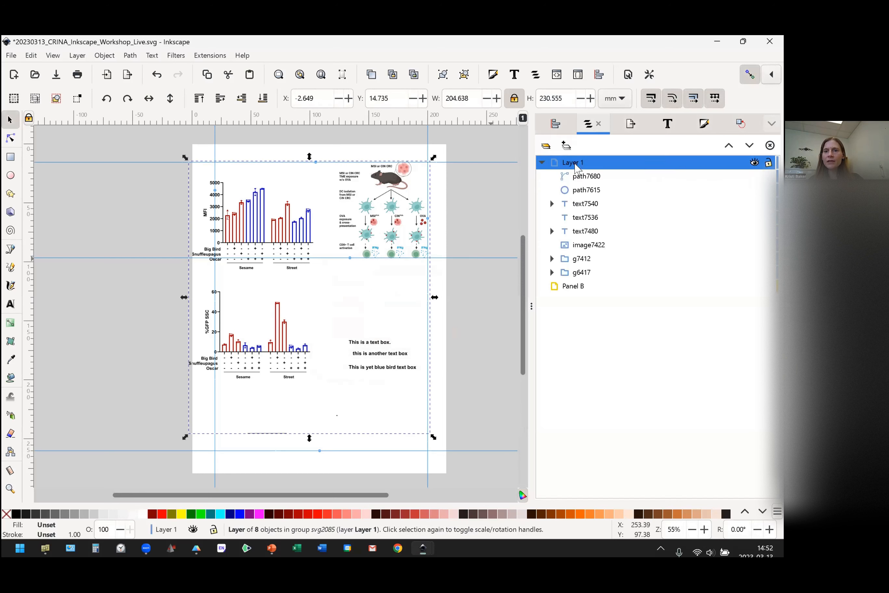
right_click(576, 164)
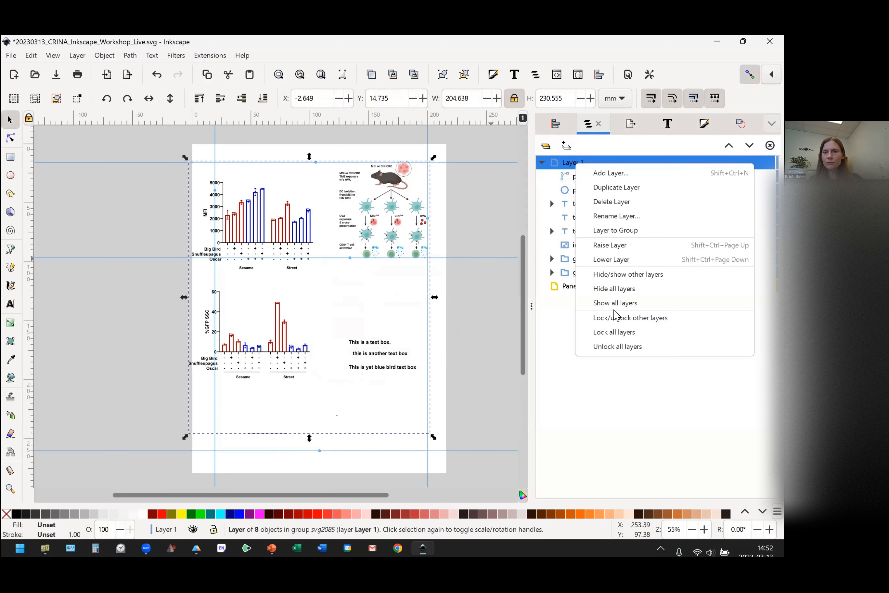
left_click(618, 216)
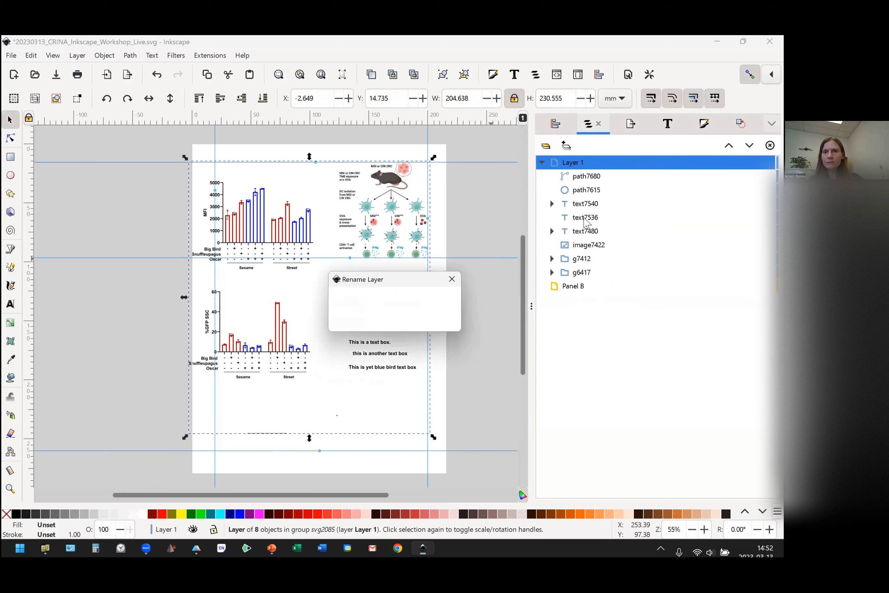
type("Pan")
key("BackSpace")
type("an")
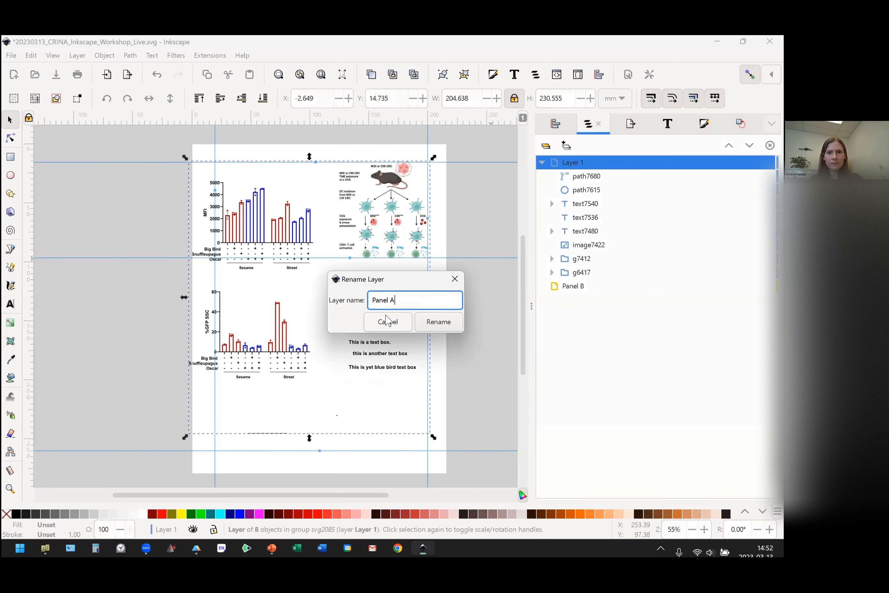
type("el A")
key("Return")
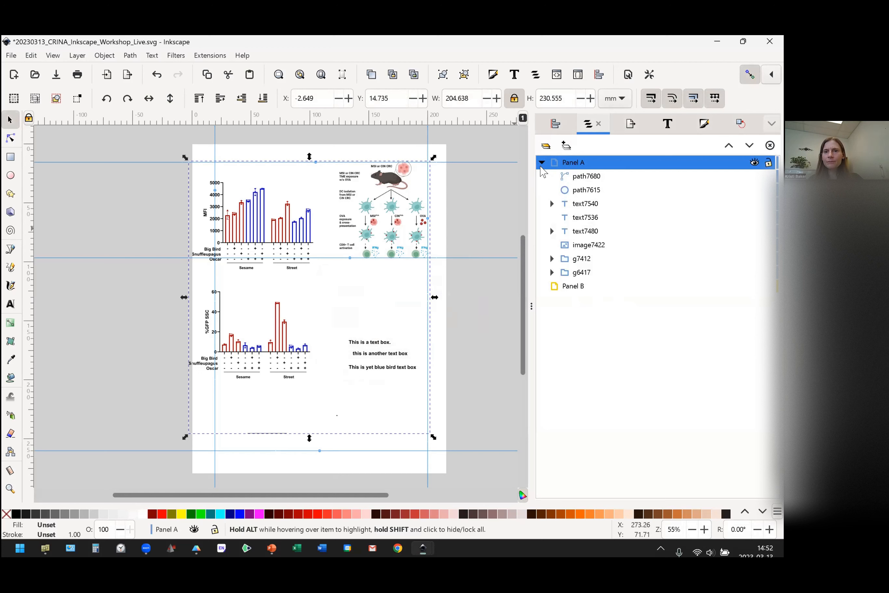
left_click(541, 165)
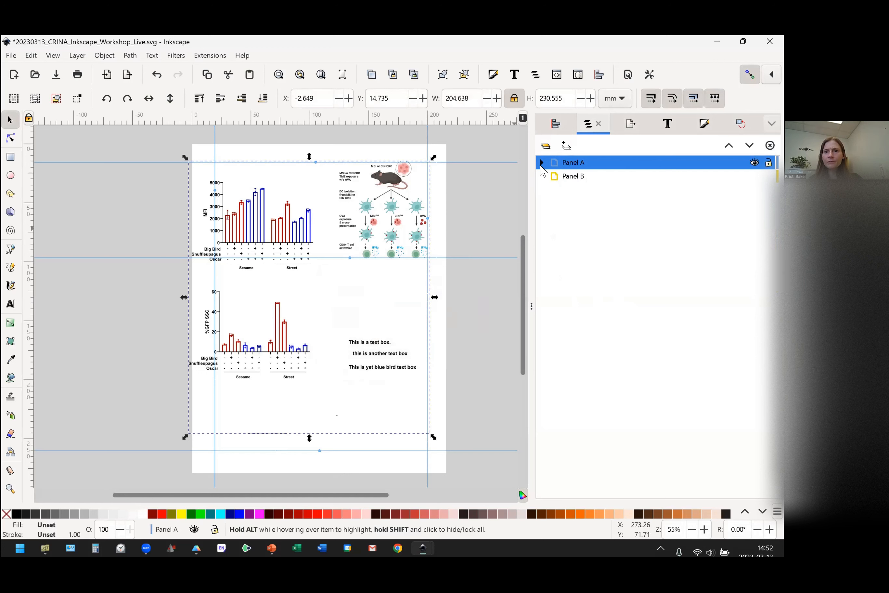
Add a layer named "Panel C" positioned below the current Panel A layer.
left_click(567, 148)
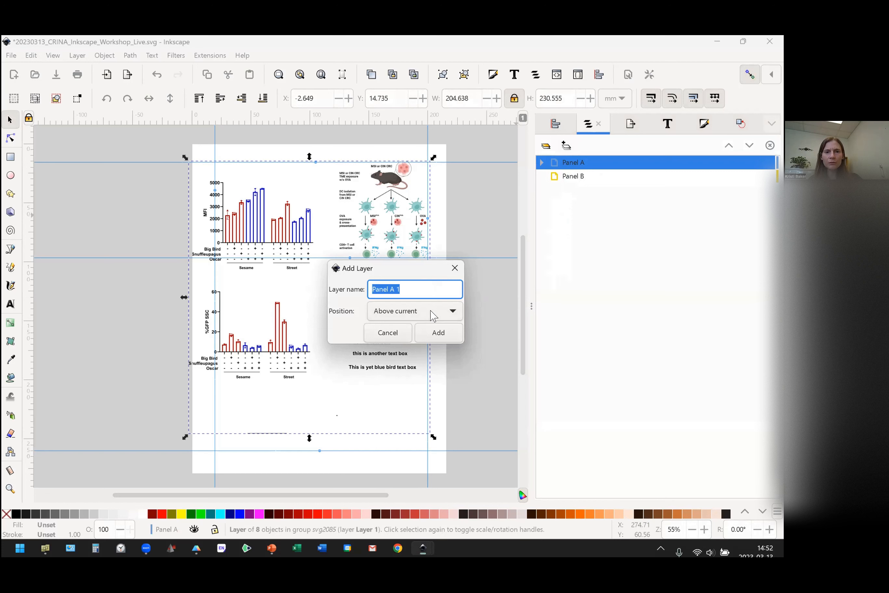
type("Pa")
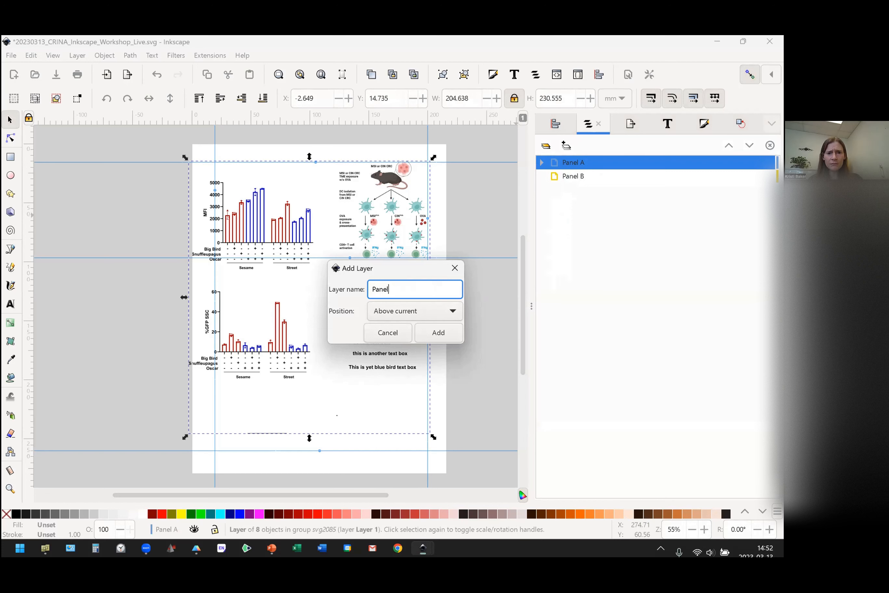
left_click(451, 312)
left_click(416, 331)
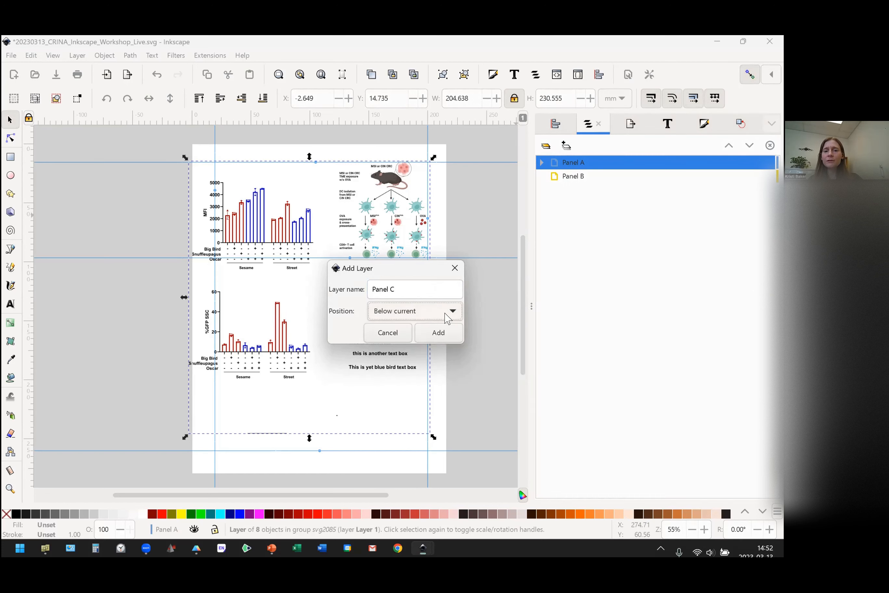
left_click(439, 333)
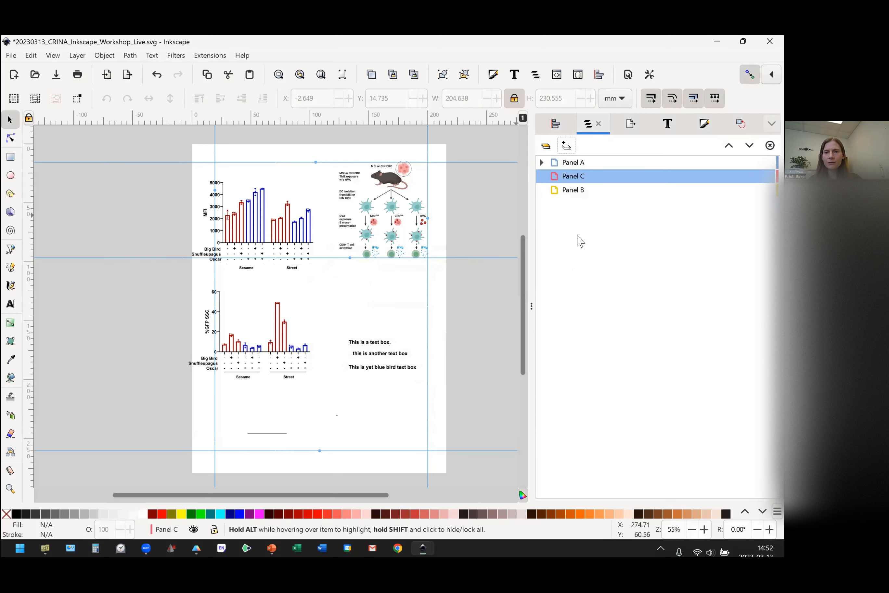
Try to reorder the Panel C layer below Panel B, and delete the Panel C layer.
mouse_move(571, 179)
left_mouse_down()
mouse_move(567, 191)
mouse_move(581, 194)
left_mouse_up()
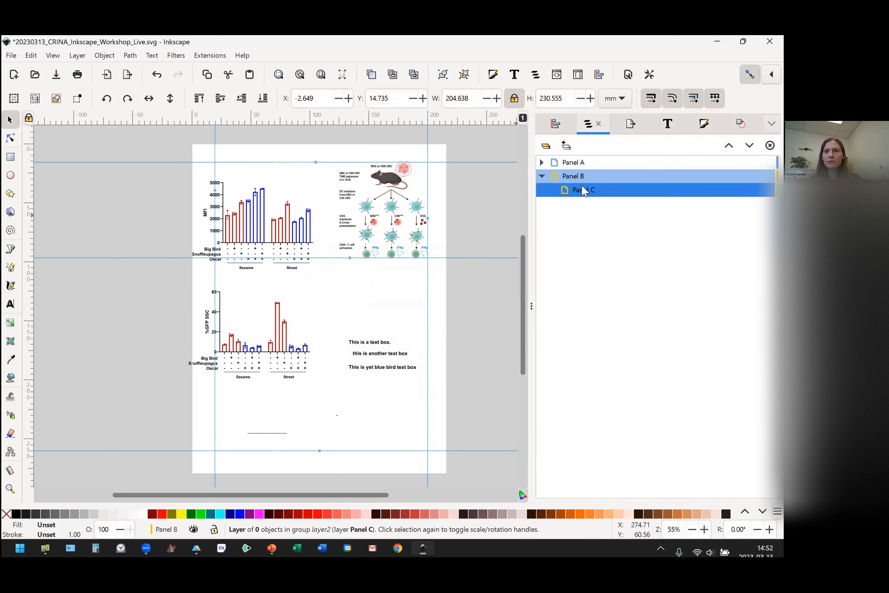
right_click(568, 195)
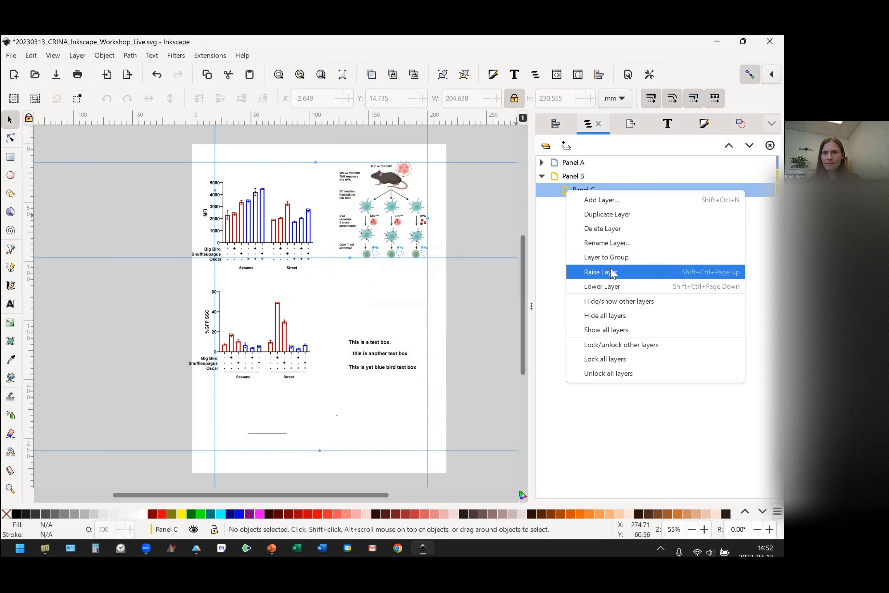
left_click(554, 223)
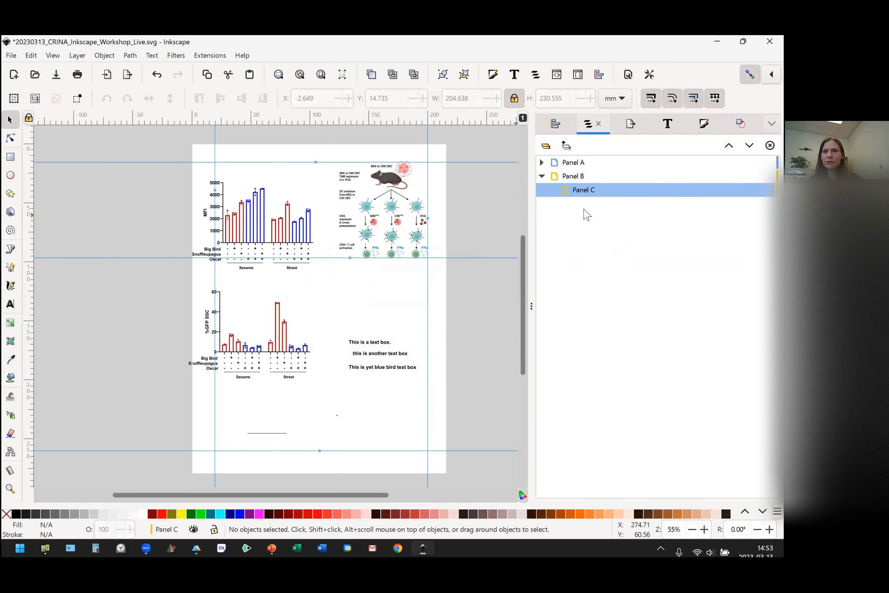
right_click(587, 190)
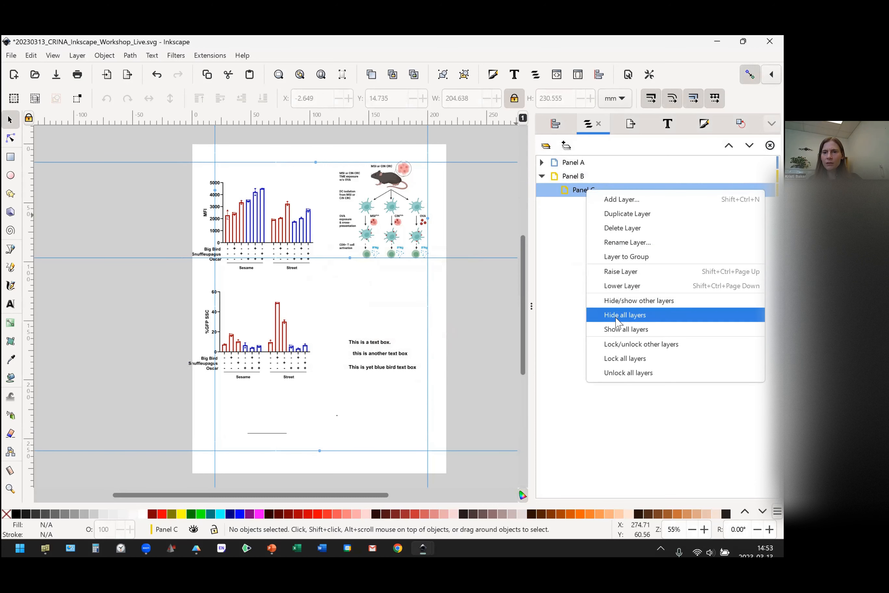
left_click(597, 228)
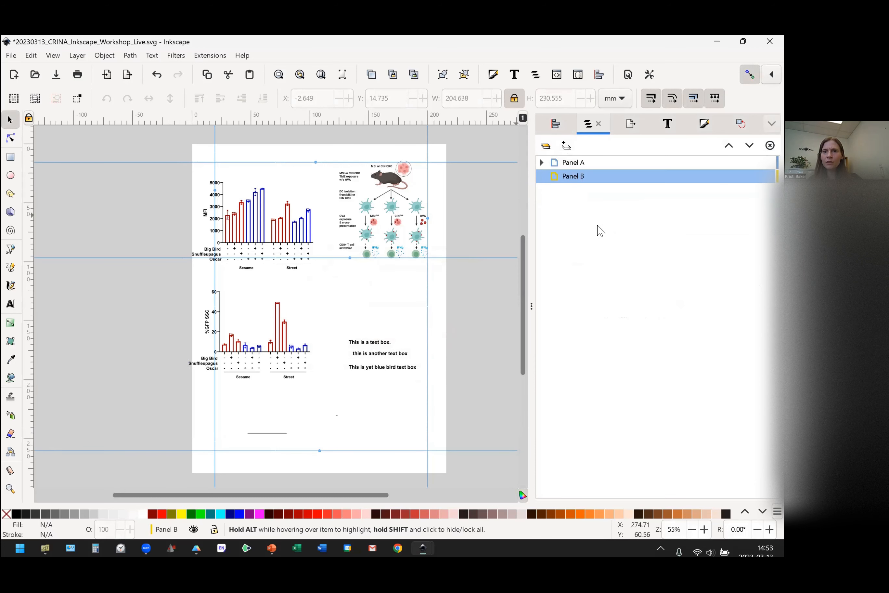
Add a layer named "Panel C" below the current Panel B layer.
left_click(566, 146)
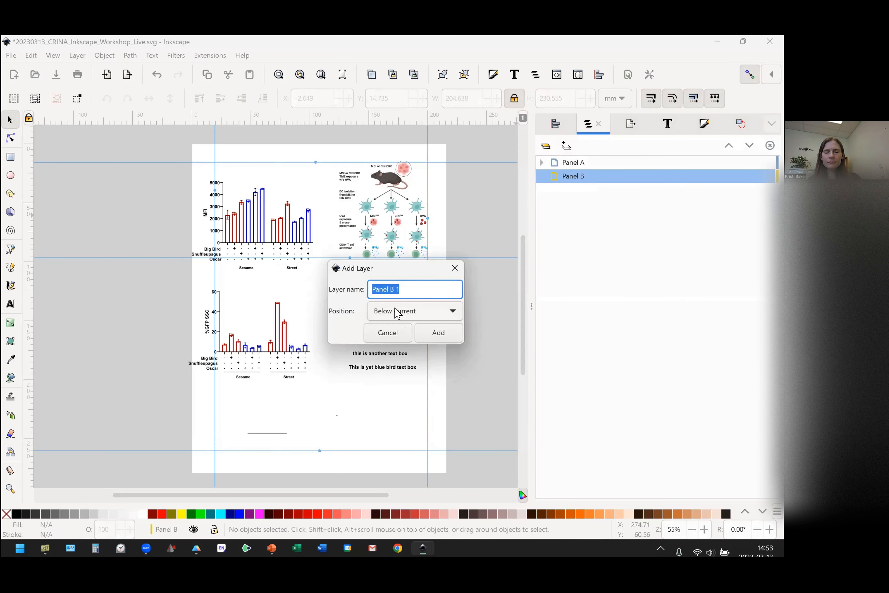
left_click(408, 292)
key("BackSpace")
key("BackSpace")
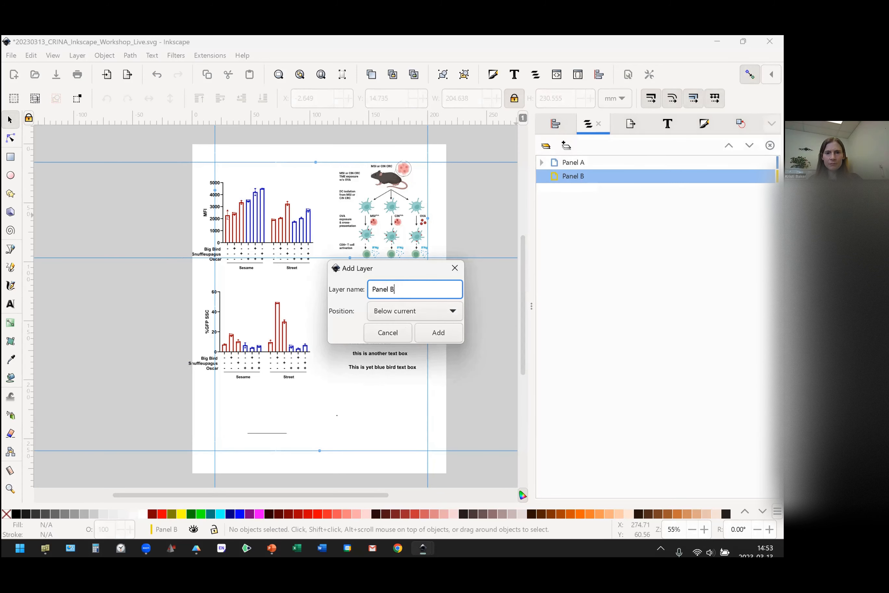
type("C")
key("Return")
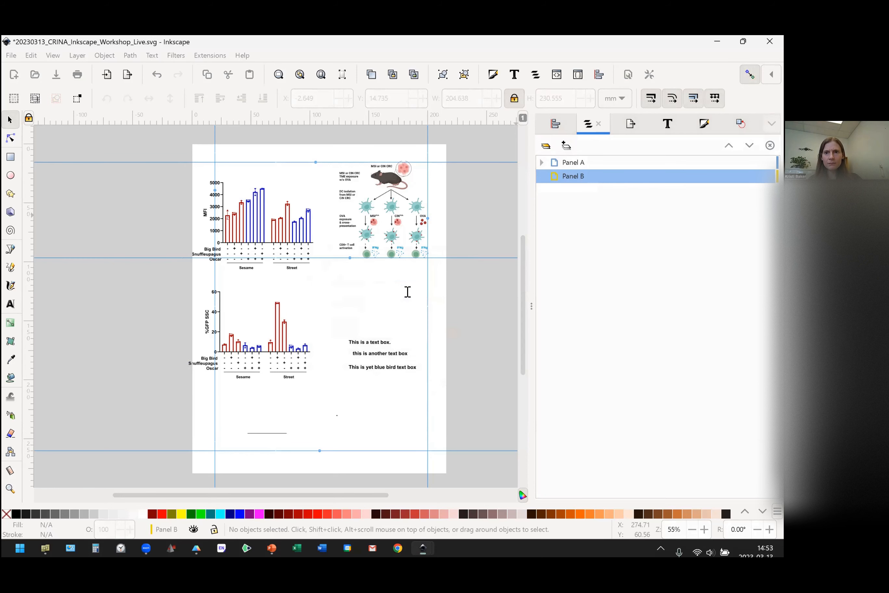
Add a layer named "Panel D" below the current Panel C layer.
left_click(566, 146)
left_click(408, 291)
key("BackSpace")
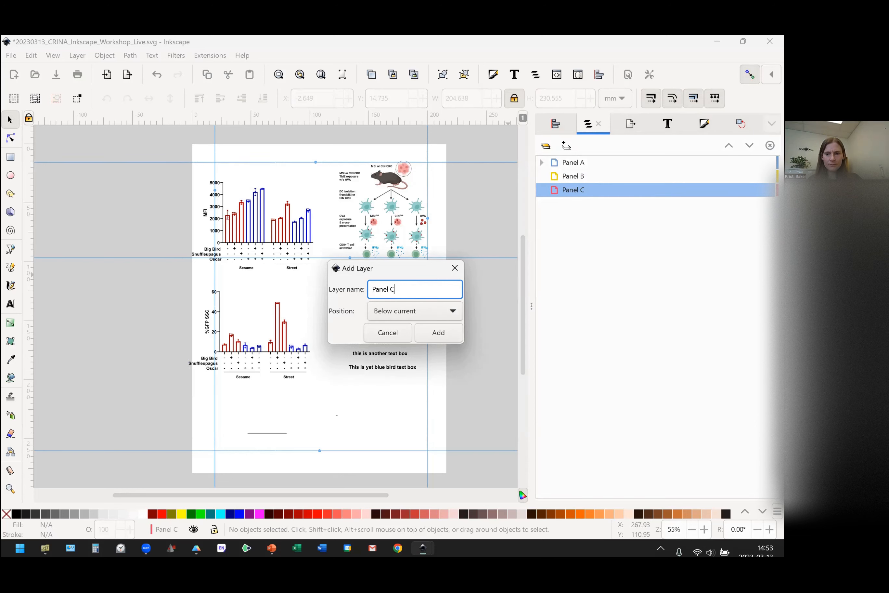
type("D")
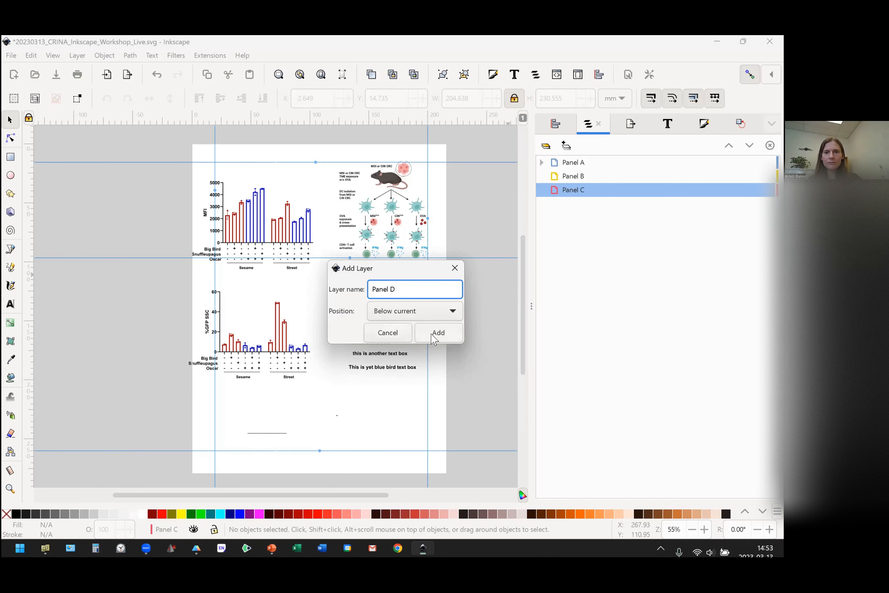
left_click(436, 337)
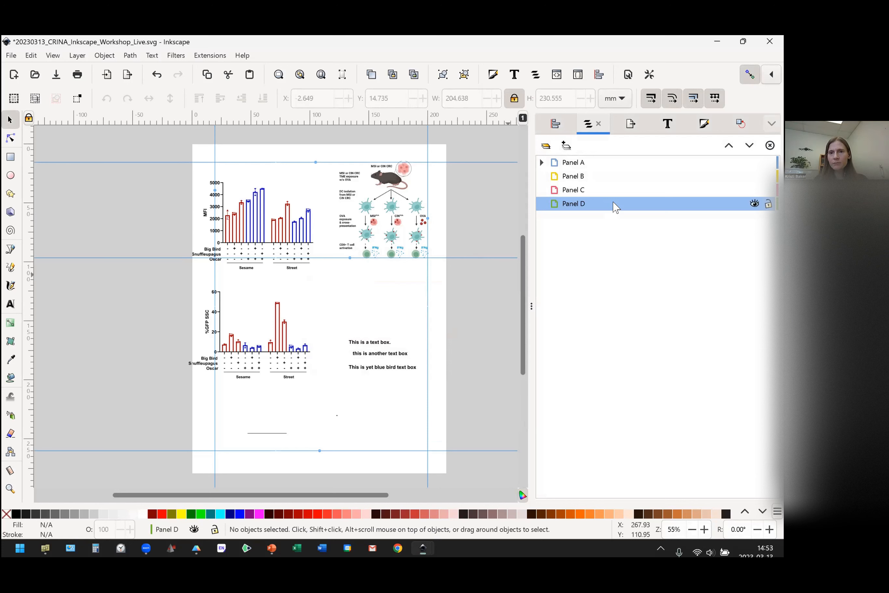
Add a layer named "Letters" below the current Panel D layer.
left_click(565, 147)
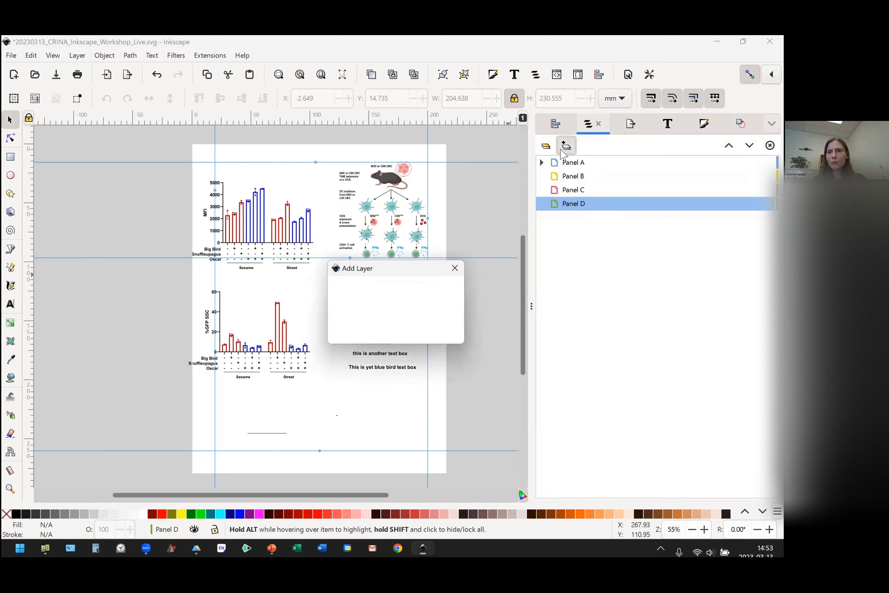
type("Letters")
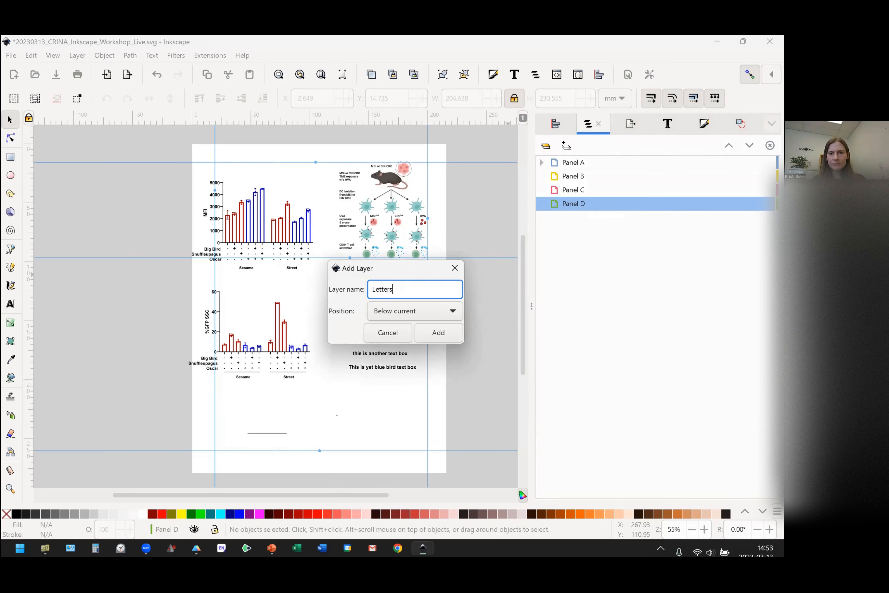
left_click(438, 332)
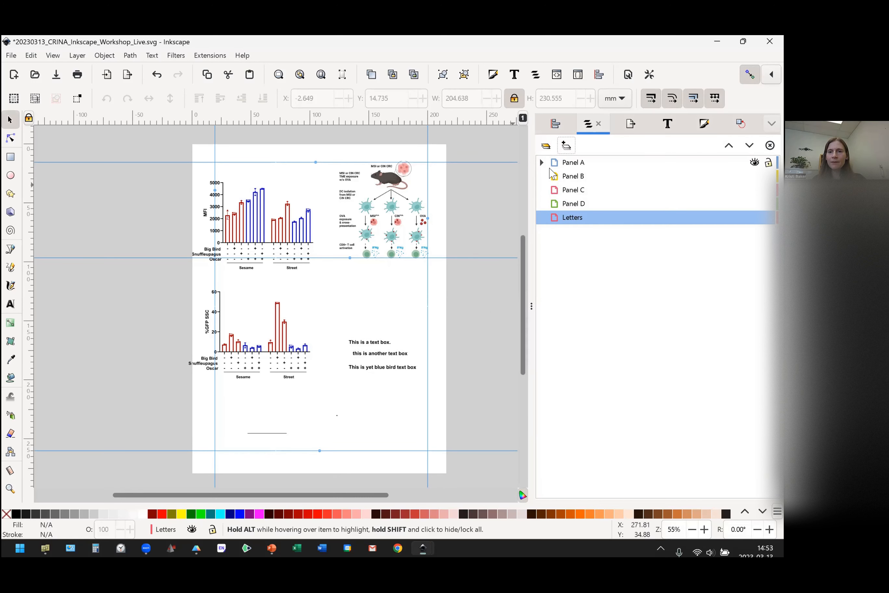
Move the mouse and cell diagram image from the Panel A layer to the Panel B layer.
left_click(259, 237)
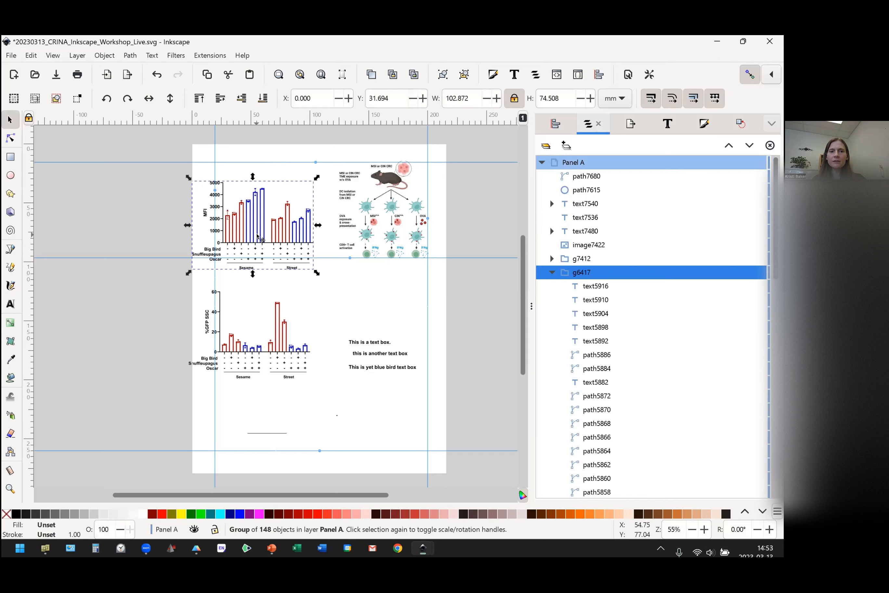
left_click(383, 224)
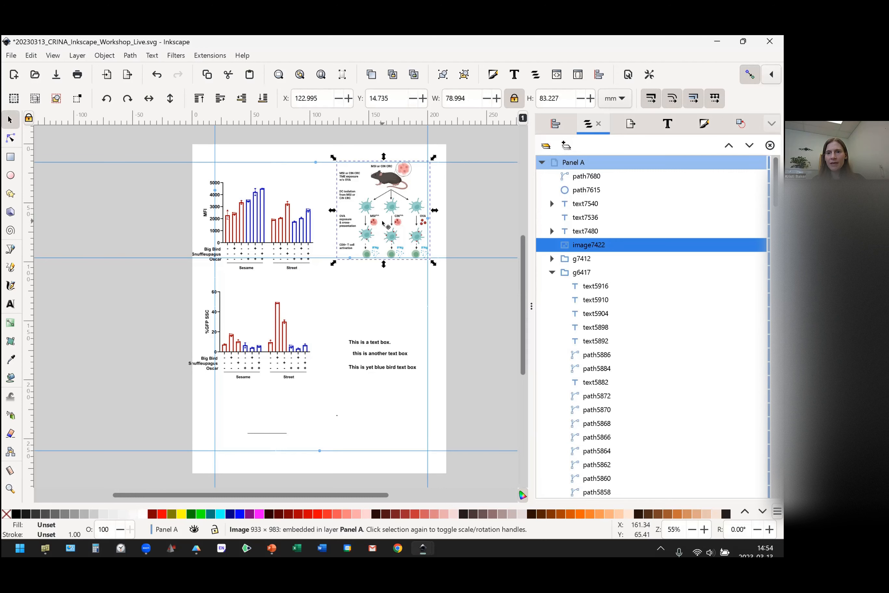
right_click(385, 225)
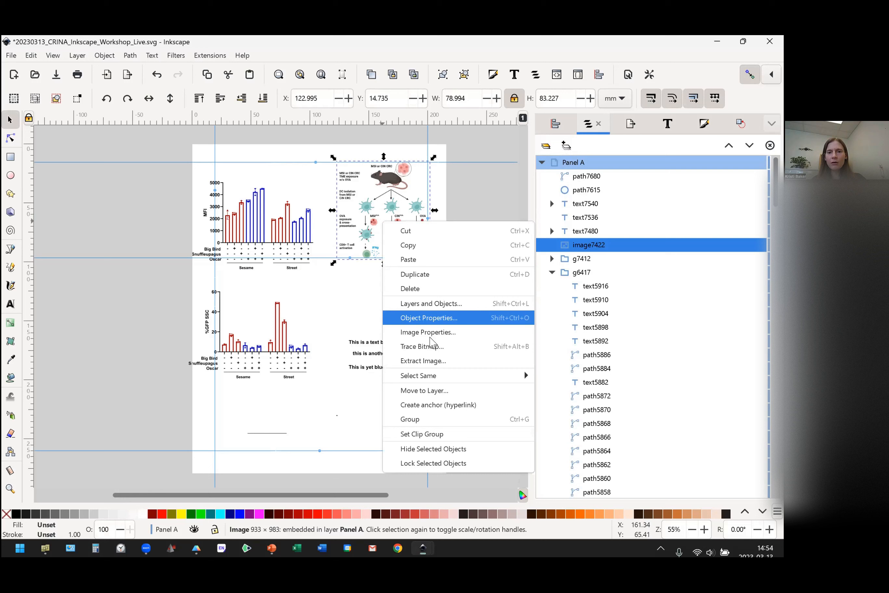
left_click(430, 391)
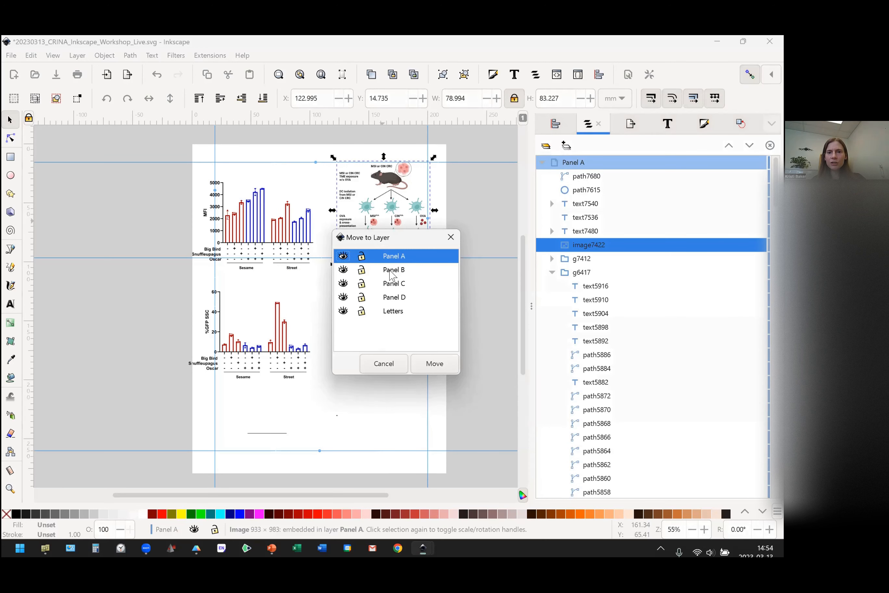
left_click(392, 271)
left_click(435, 364)
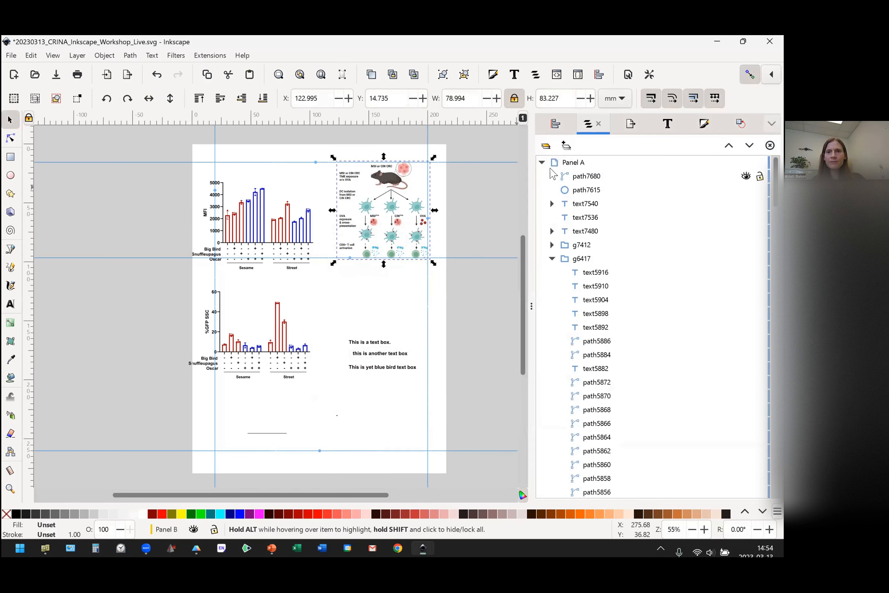
Move the lower %GFP SSC bar chart group from the Panel A layer to the Panel C layer.
left_click(282, 332)
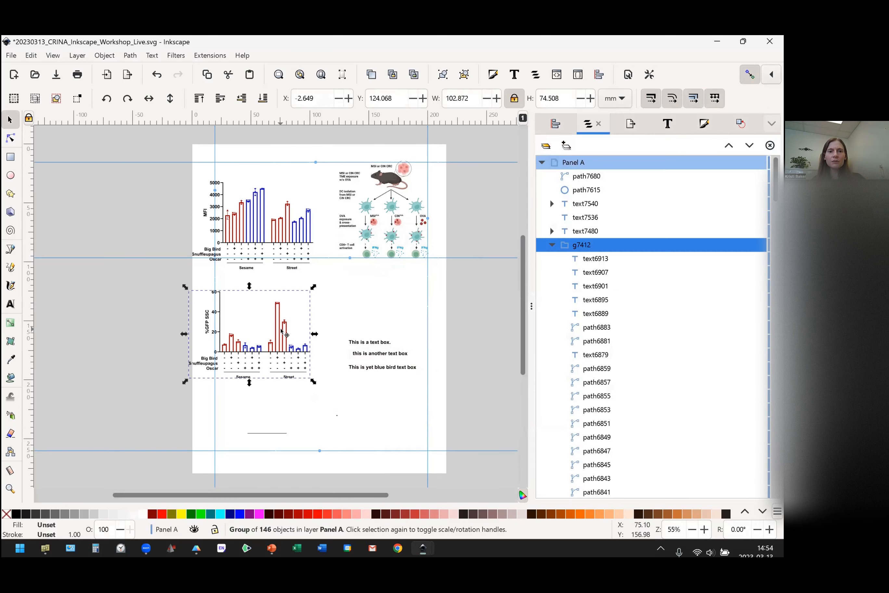
right_click(282, 335)
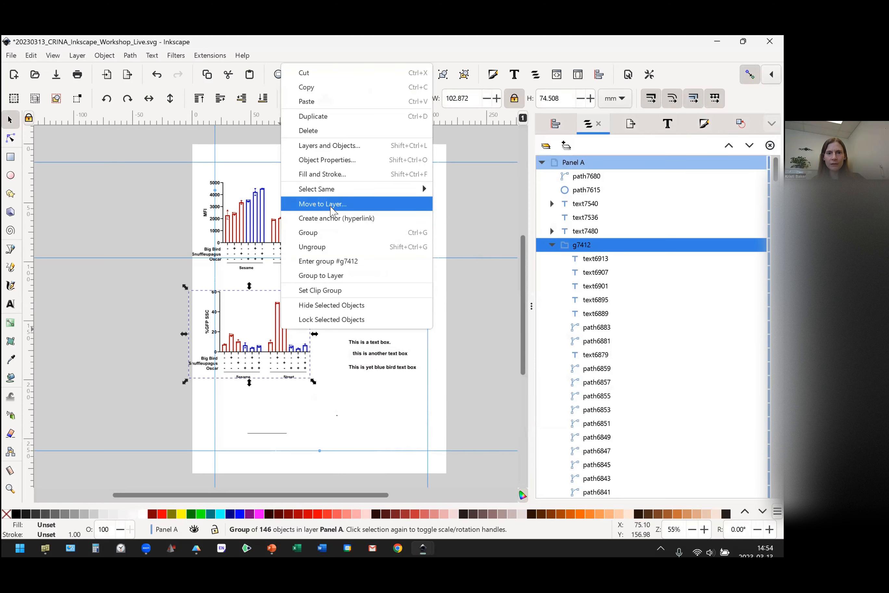
left_click(330, 206)
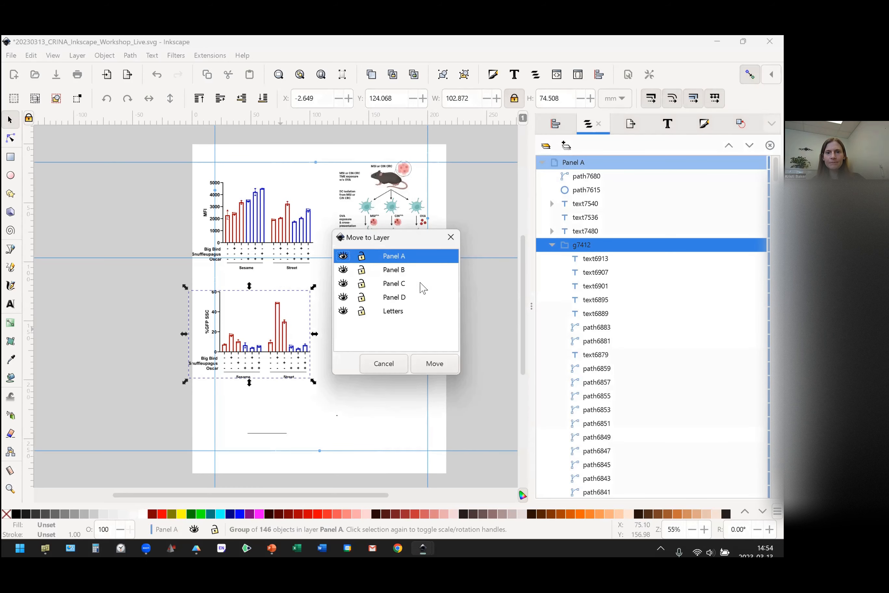
left_click(400, 286)
left_click(434, 363)
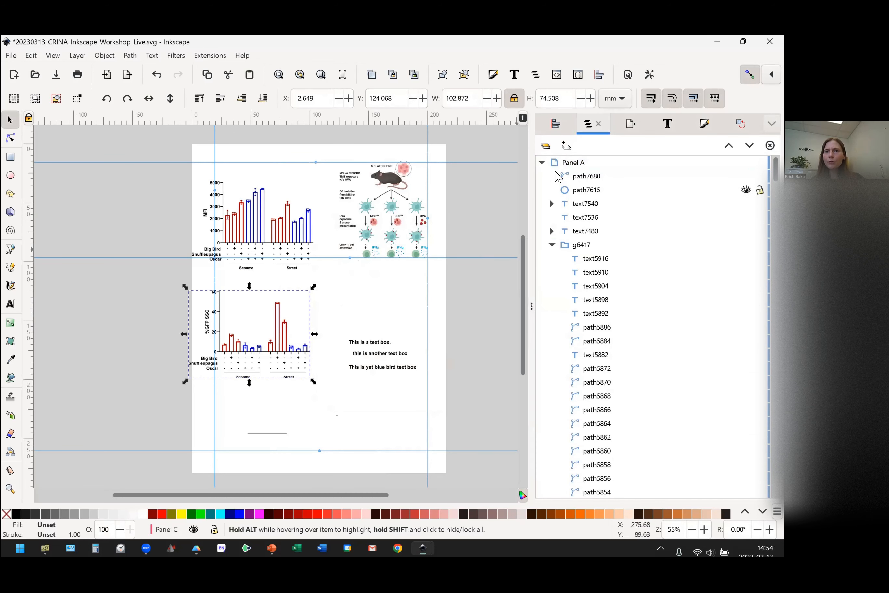
Collapse the Panel A, Panel C and Panel B layers, and toggle Panel B's visibility off and on again.
left_click(542, 165)
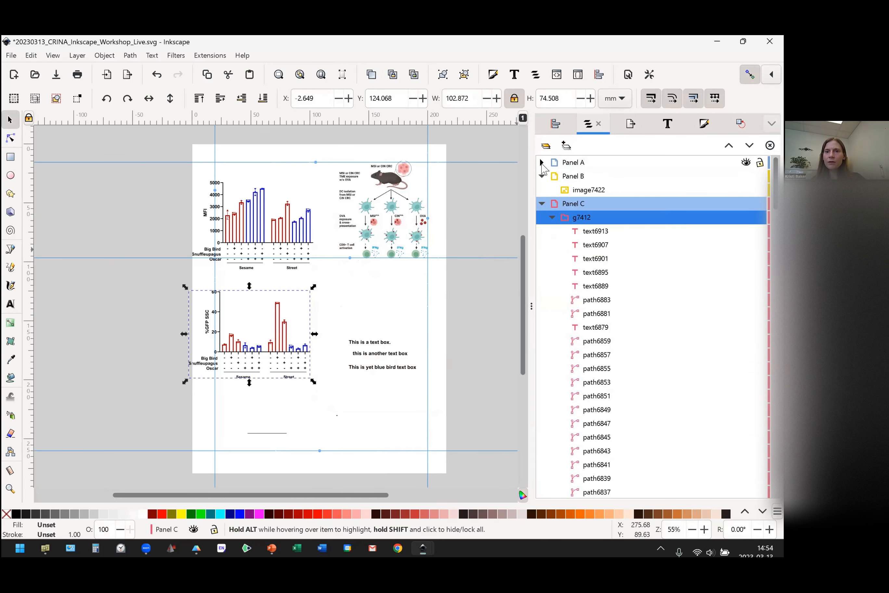
left_click(541, 204)
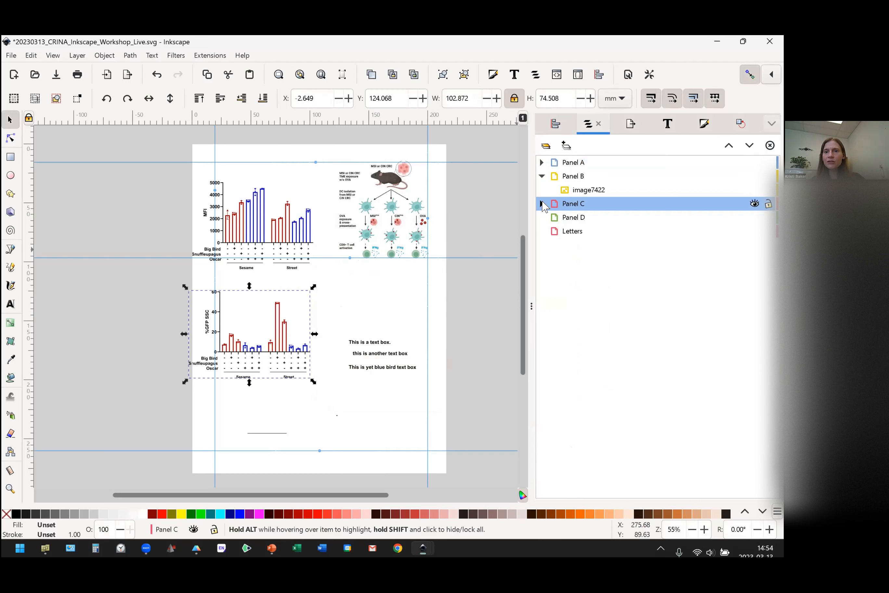
left_click(543, 177)
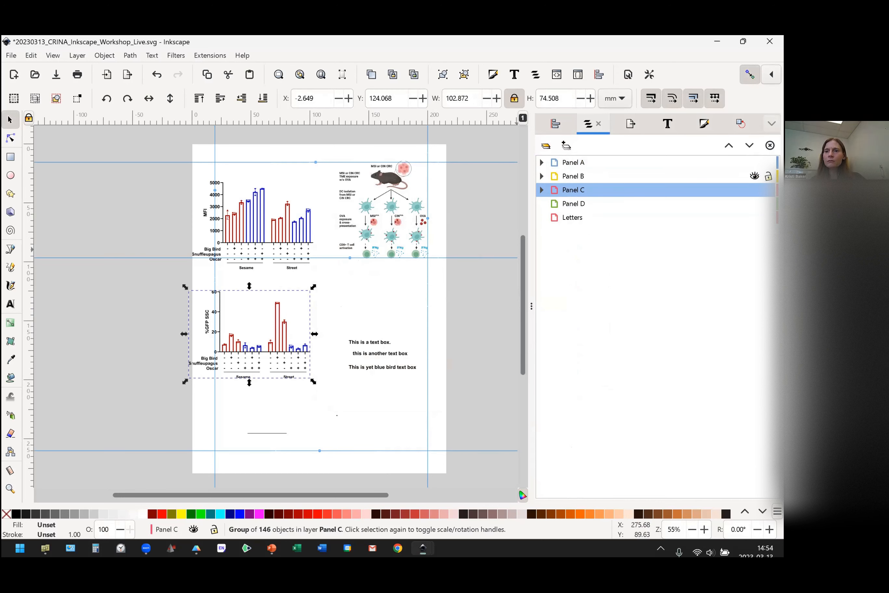
left_click(755, 176)
left_click(755, 177)
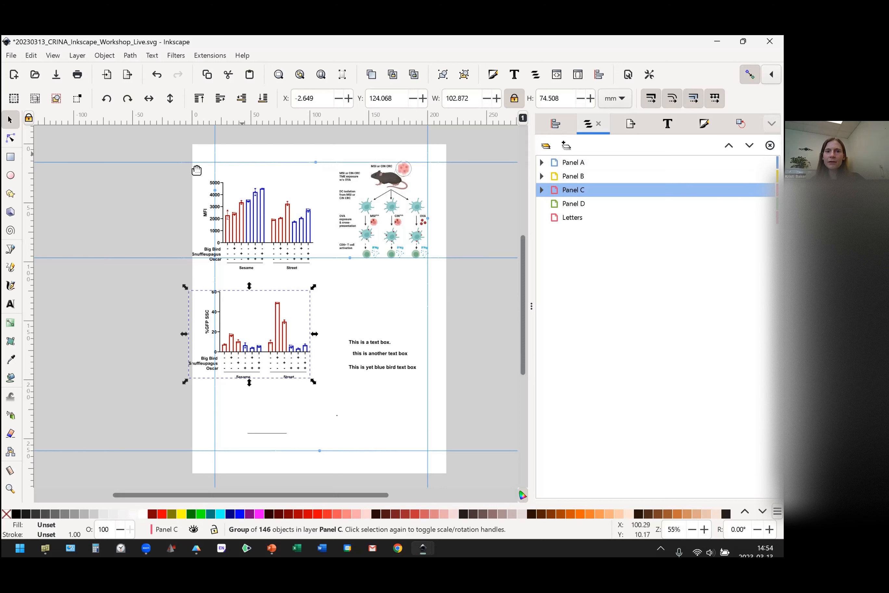
Create four separate text objects reading "a", "b", "c" and "d" in the empty area left of the page.
left_click(10, 304)
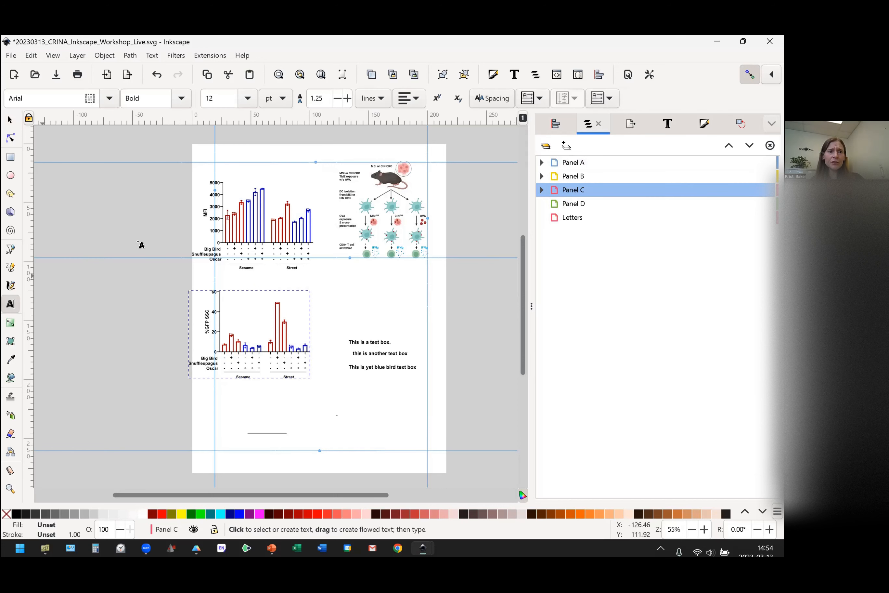
left_click(159, 179)
type("A")
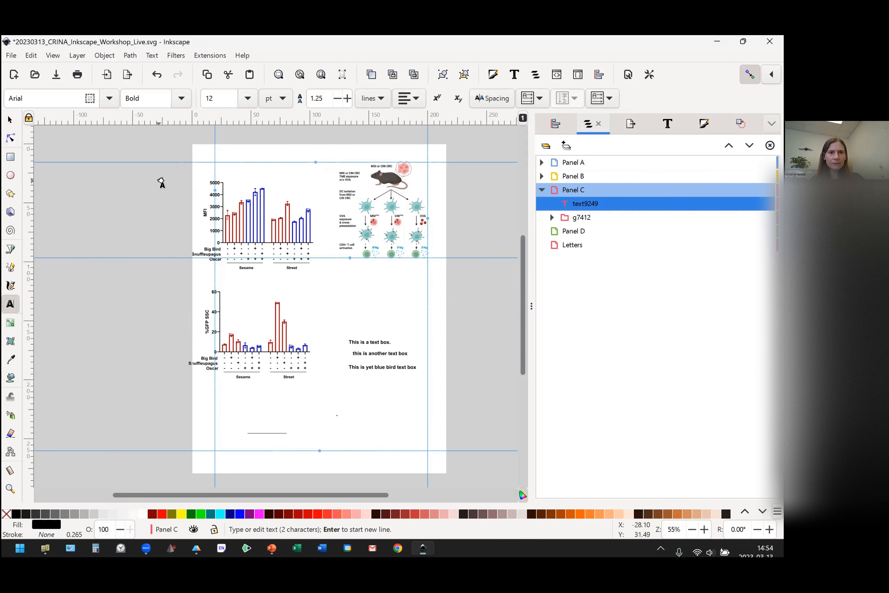
key("BackSpace")
left_click(153, 207)
type("b")
left_click(153, 227)
type("c")
left_click(158, 239)
type("d")
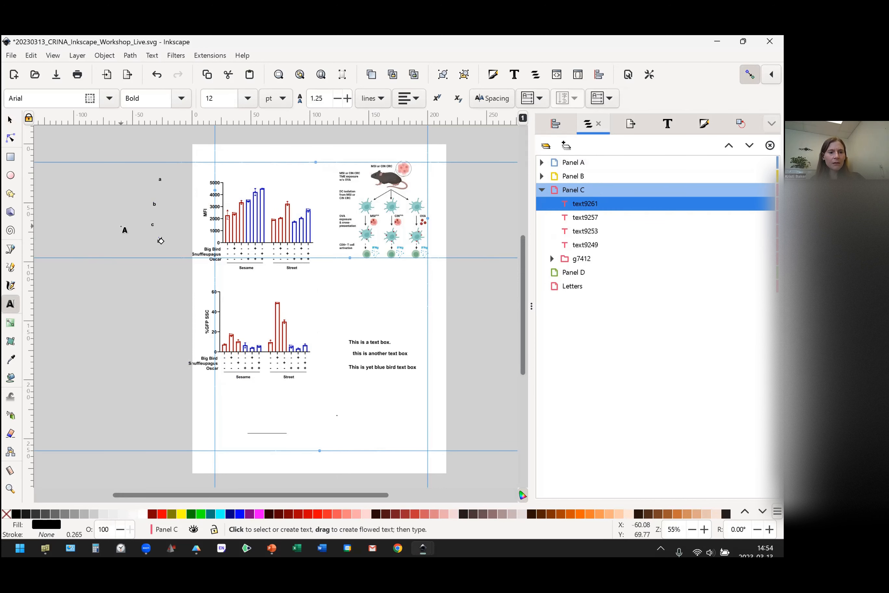
key("Escape")
key("s")
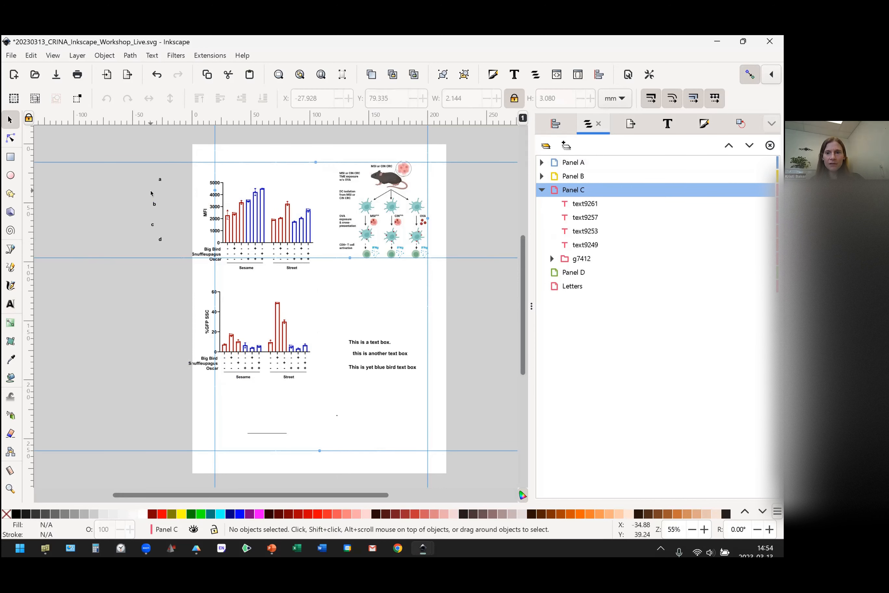
Move the letters a, b, c and d onto the page, each at the upper-left corner of its panel.
left_click_drag(162, 181, 211, 167)
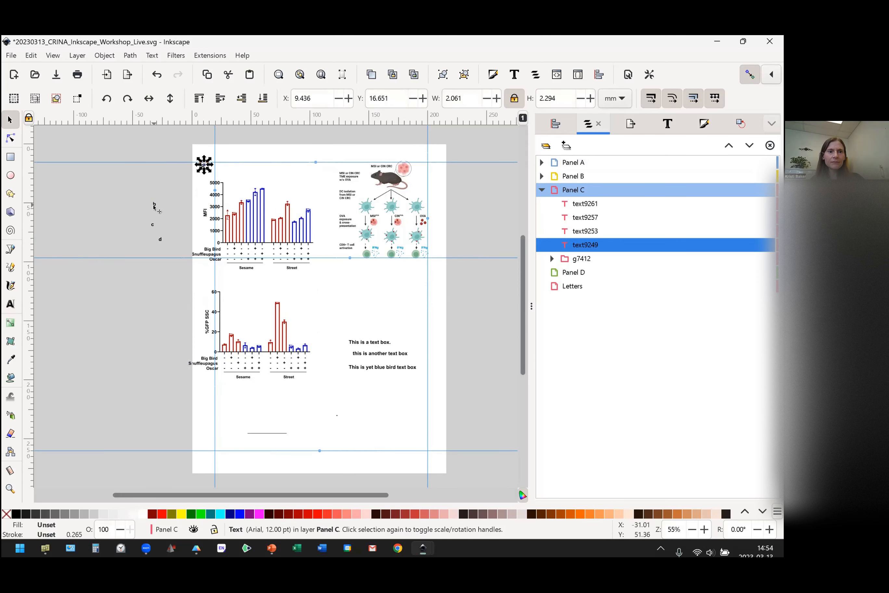
left_click_drag(154, 204, 323, 178)
left_click_drag(331, 171, 329, 164)
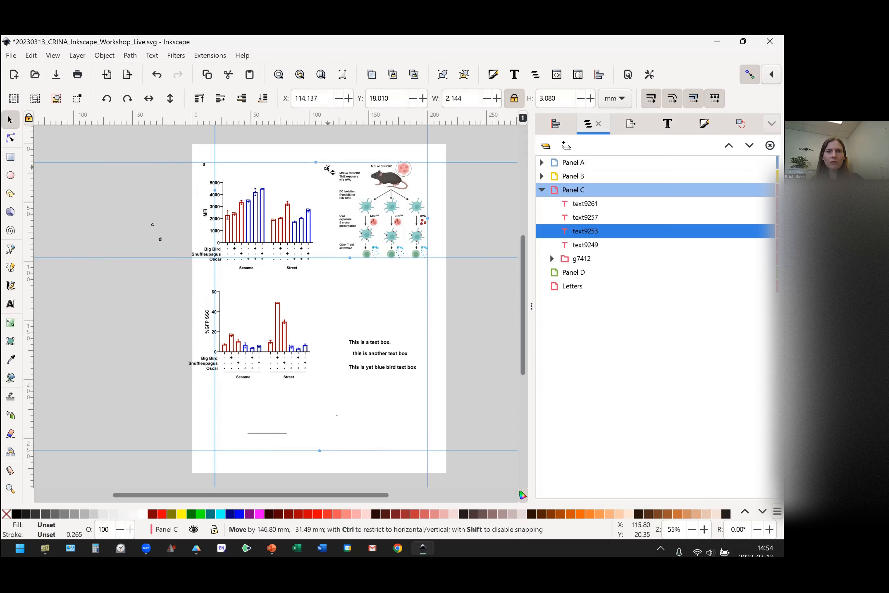
left_click_drag(153, 228, 205, 284)
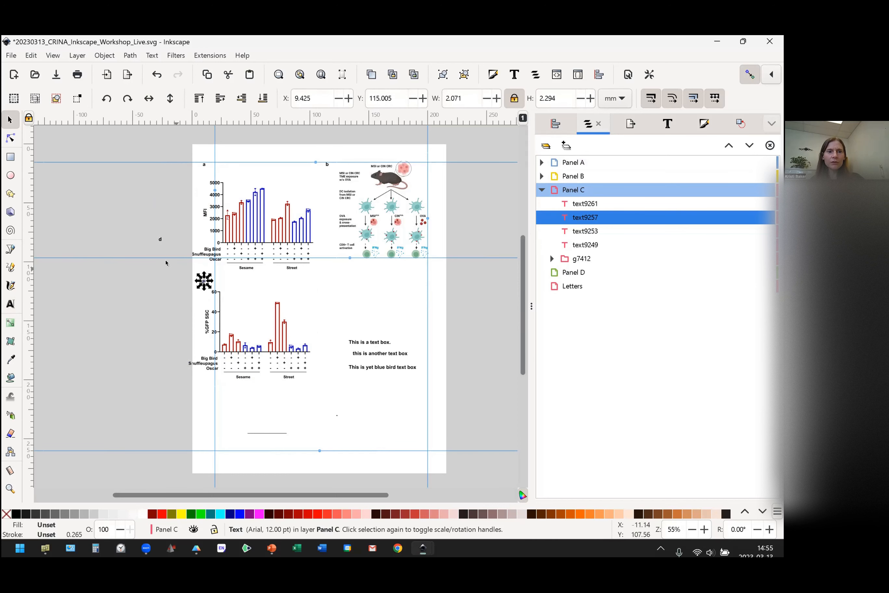
left_click_drag(160, 240, 337, 297)
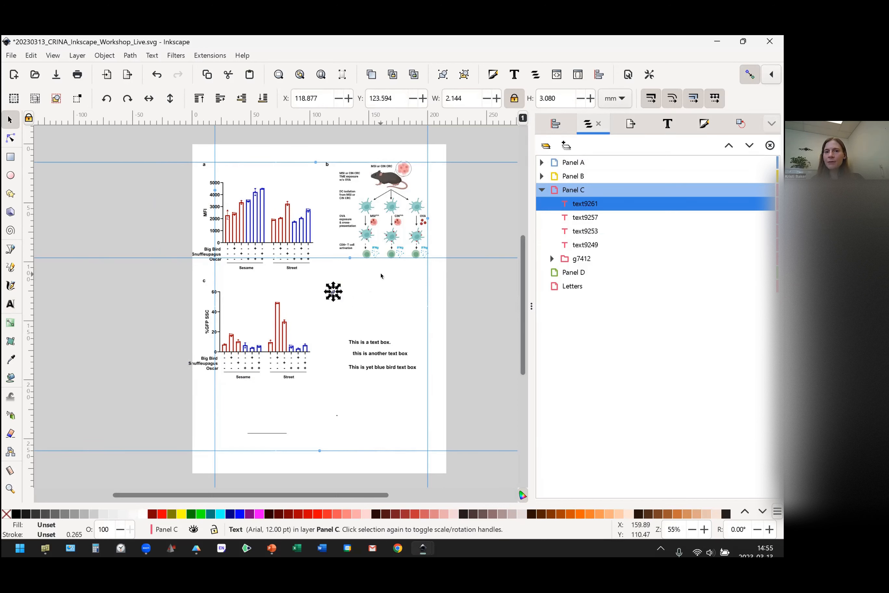
left_click(170, 143)
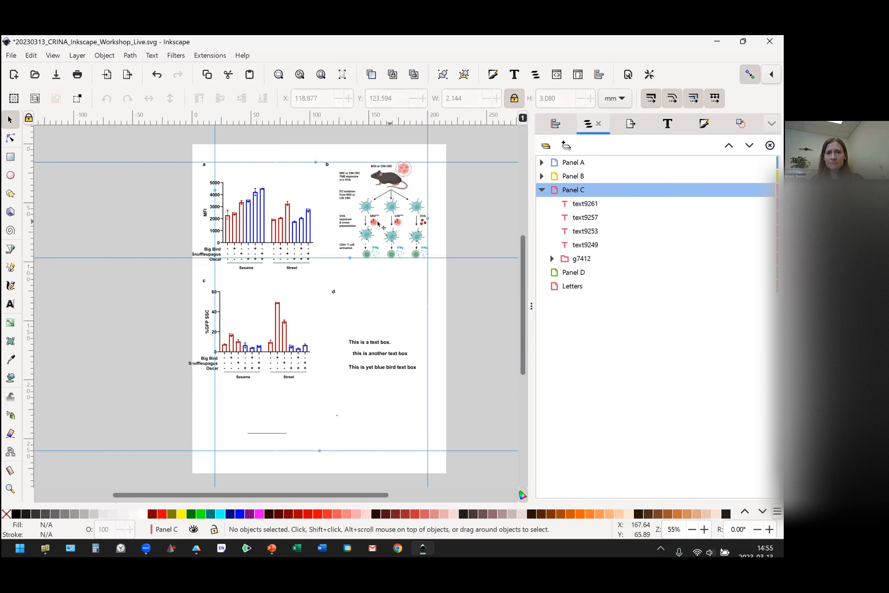
Select all four panel letters together and move them to the Letters layer.
left_click(203, 166)
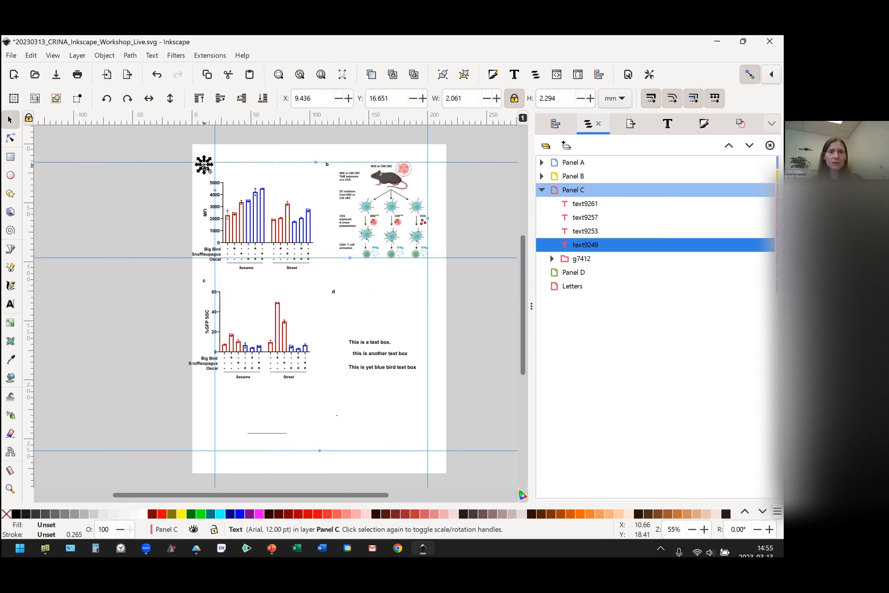
key("shift")
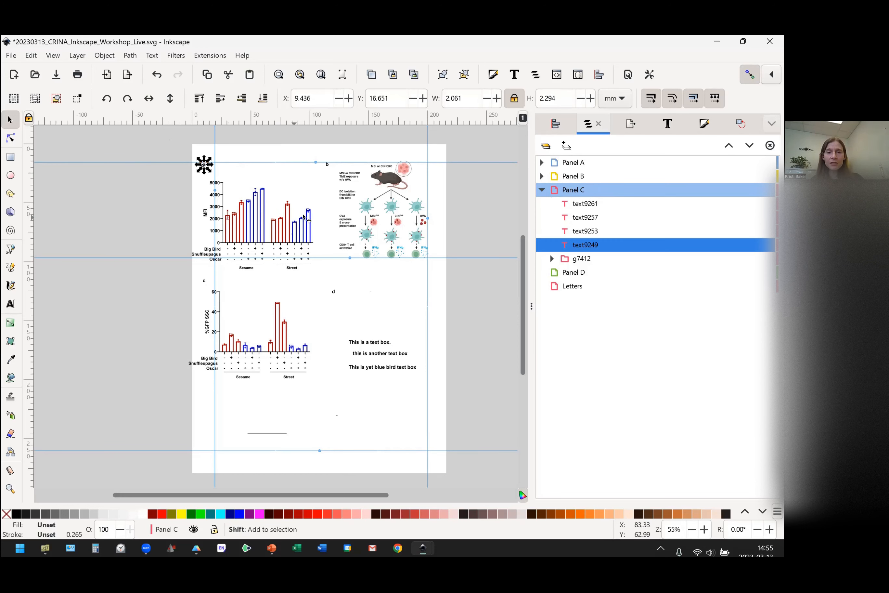
left_click(326, 165, "shift")
left_click(334, 293, "shift")
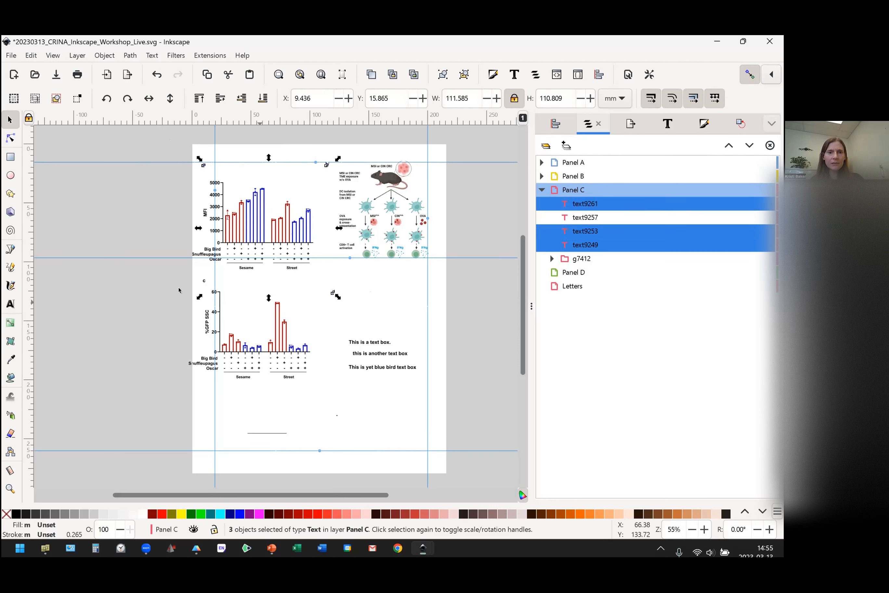
left_click(203, 283, "shift")
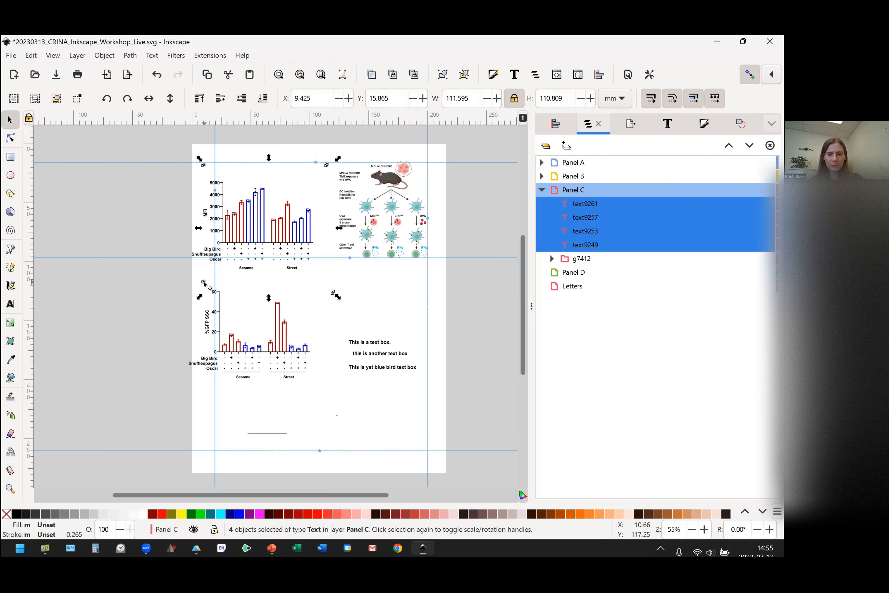
right_click(204, 283)
left_click(266, 430)
left_click(392, 311)
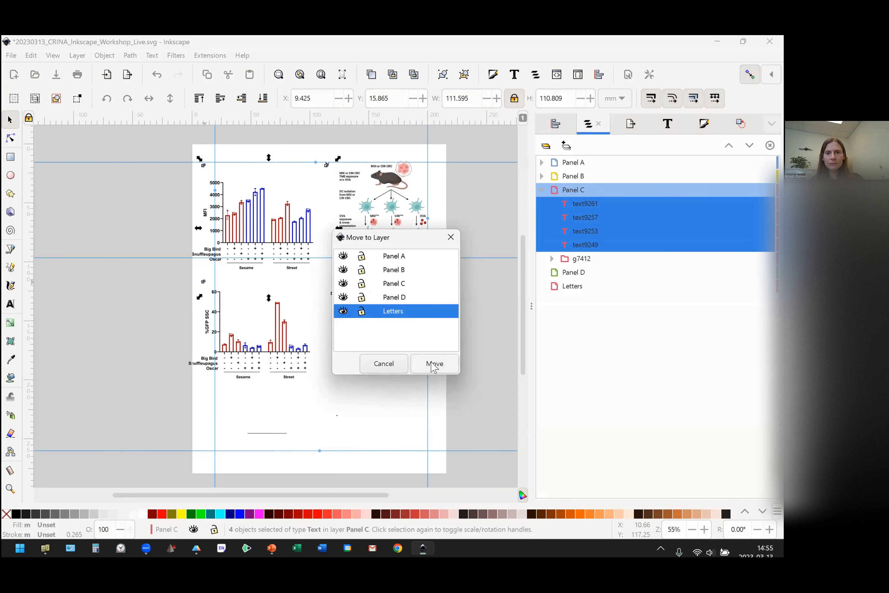
left_click(433, 364)
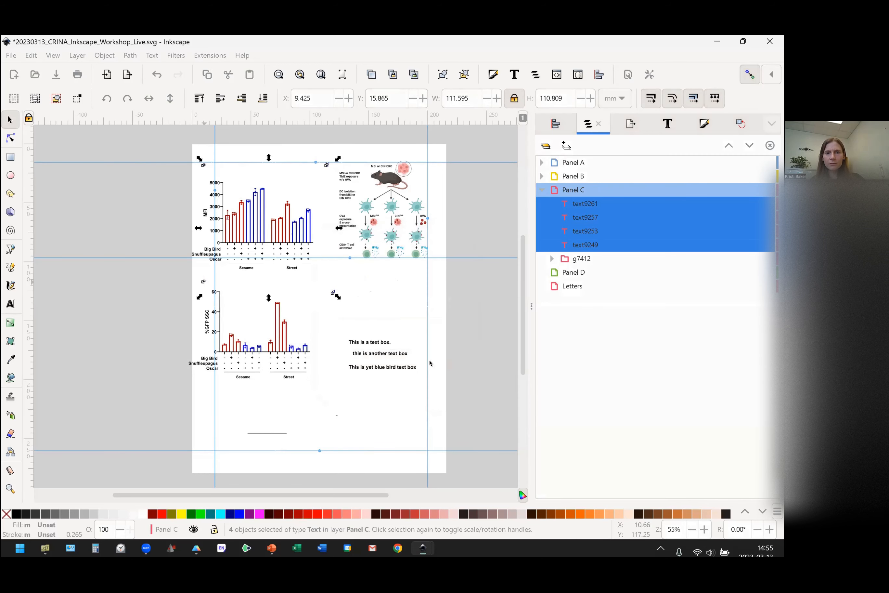
Deselect the letters, then collapse and lock the Letters layer.
left_click(514, 327)
left_click(542, 231)
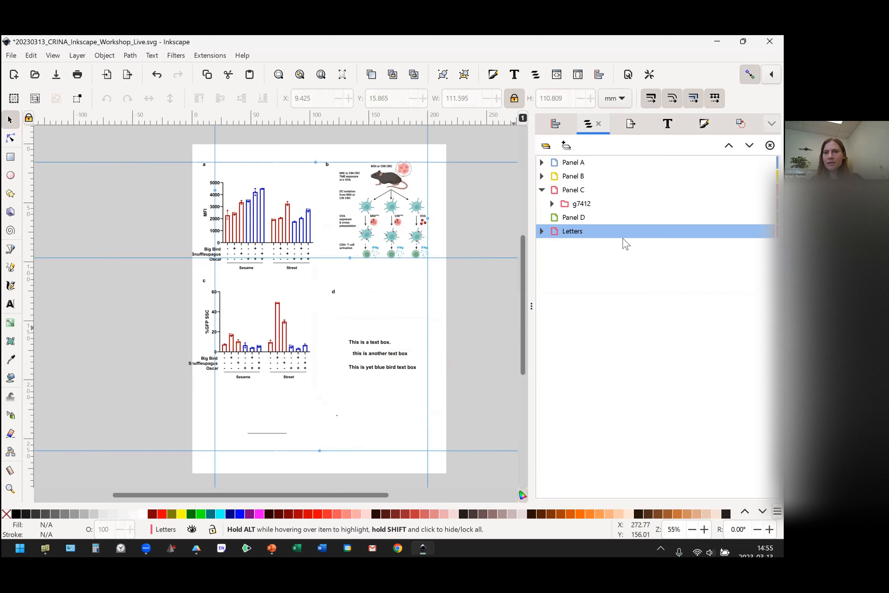
left_click(768, 231)
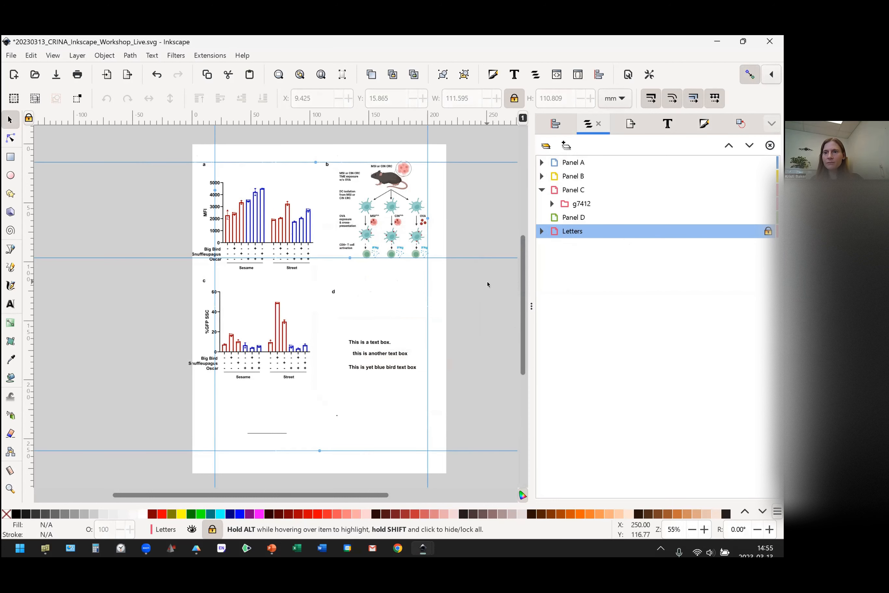
Move the MFI bar chart to about X 3.5 mm, Y 27.6 mm, and try to select the locked letter a.
left_click(253, 203)
left_click_drag(253, 204, 257, 199)
left_click_drag(199, 155, 232, 184)
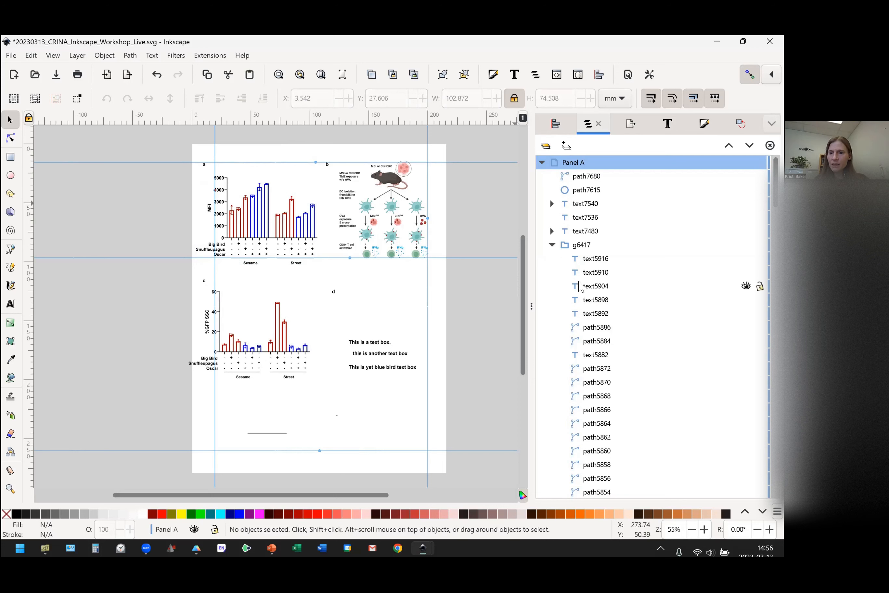
Collapse the Panel A and Panel C layers and switch the layer list to layers-only view.
left_click(542, 163)
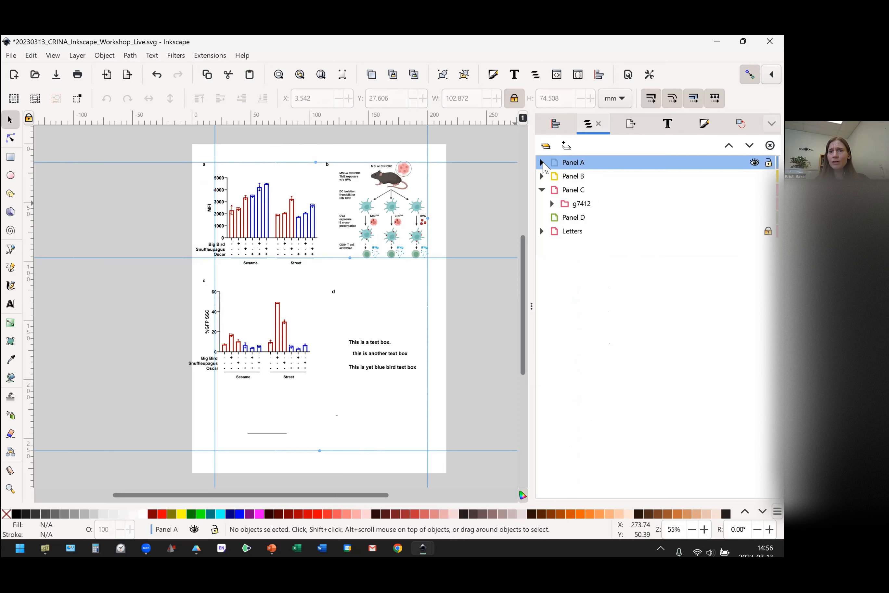
left_click(542, 162)
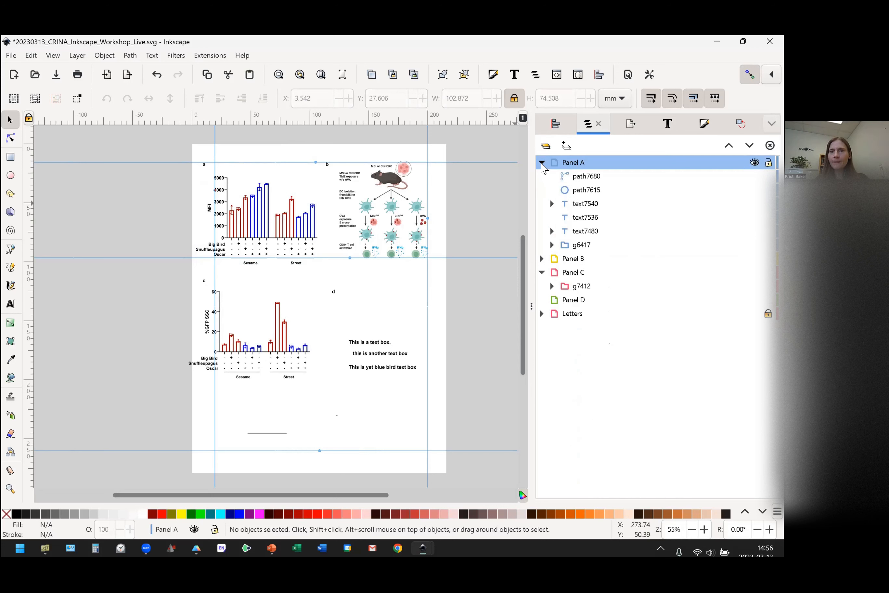
left_click(542, 162)
left_click(542, 190)
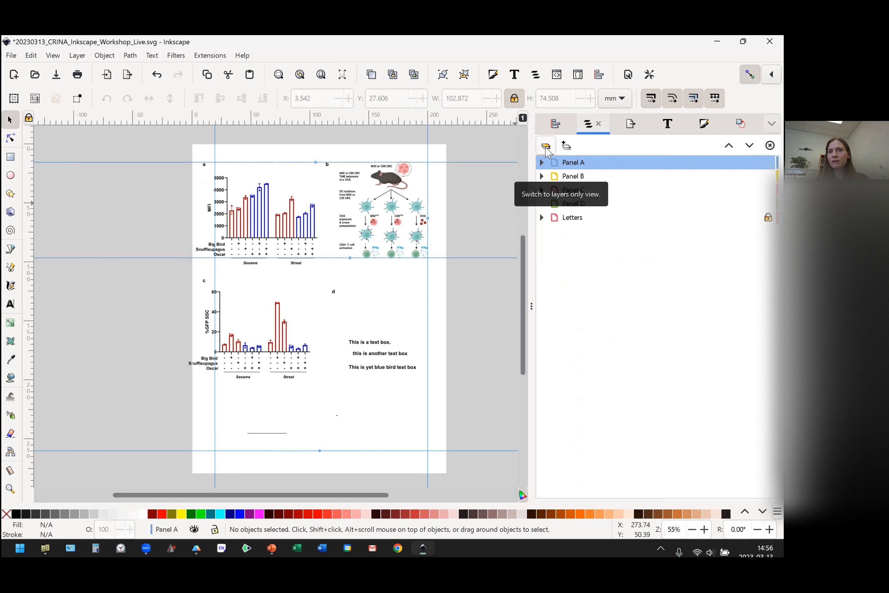
left_click(546, 150)
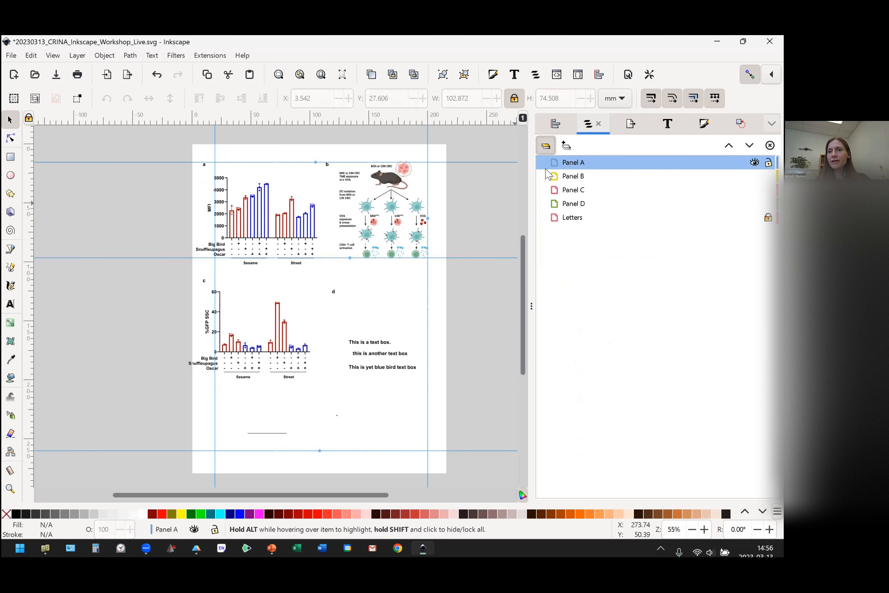
Select the Panel C and Panel D layers in turn to examine which artwork each contains.
left_click(576, 193)
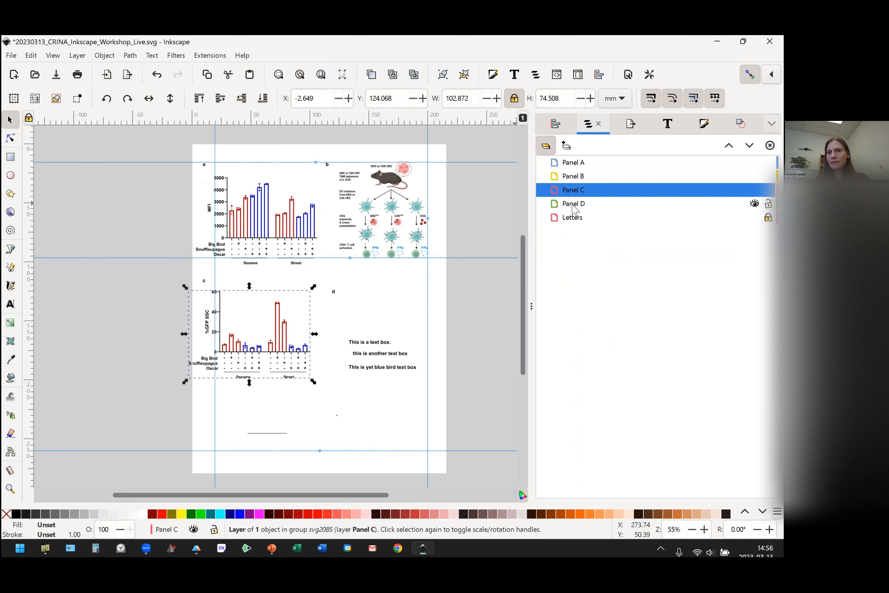
left_click(574, 207)
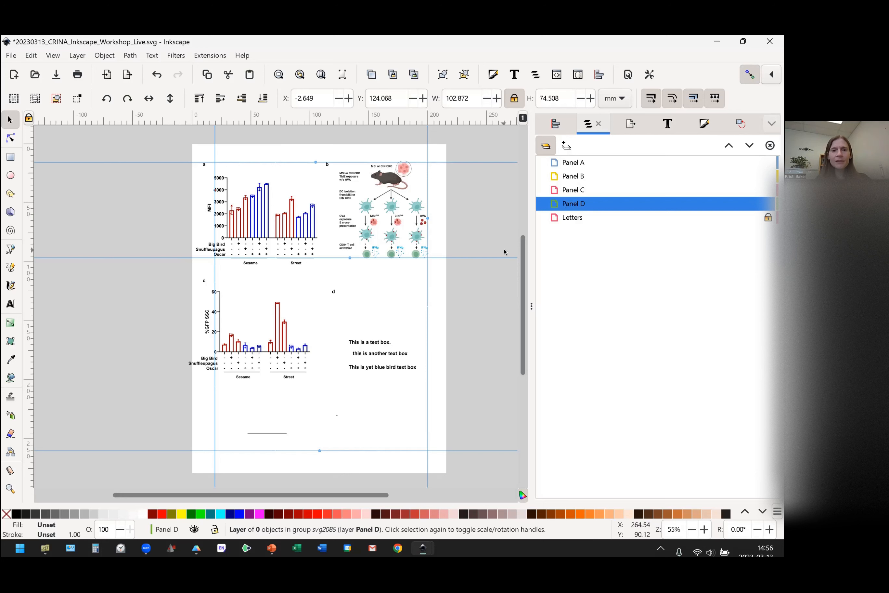
left_click(404, 301)
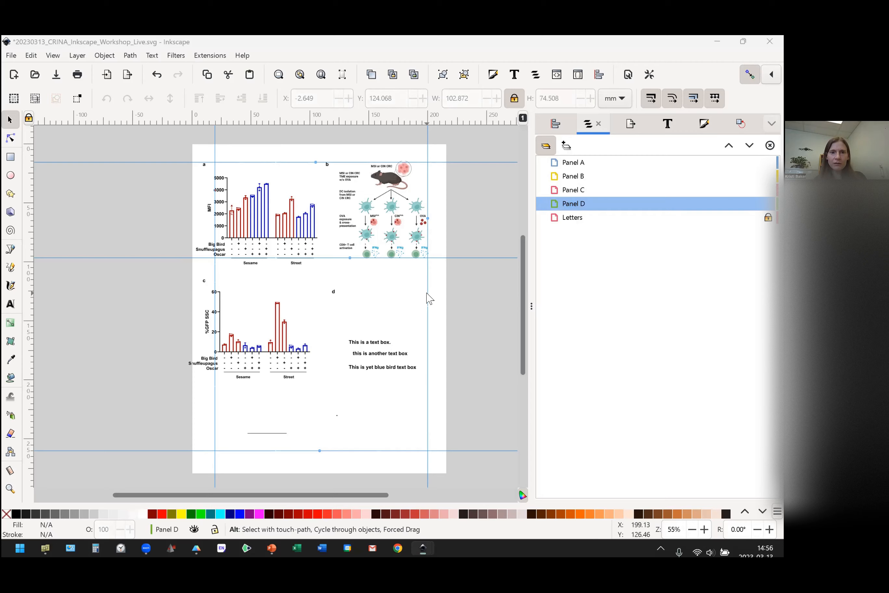
Switch to the slide presentation and advance to the "Batch editing similar elements" slide.
key("alt+Tab")
left_click(384, 358)
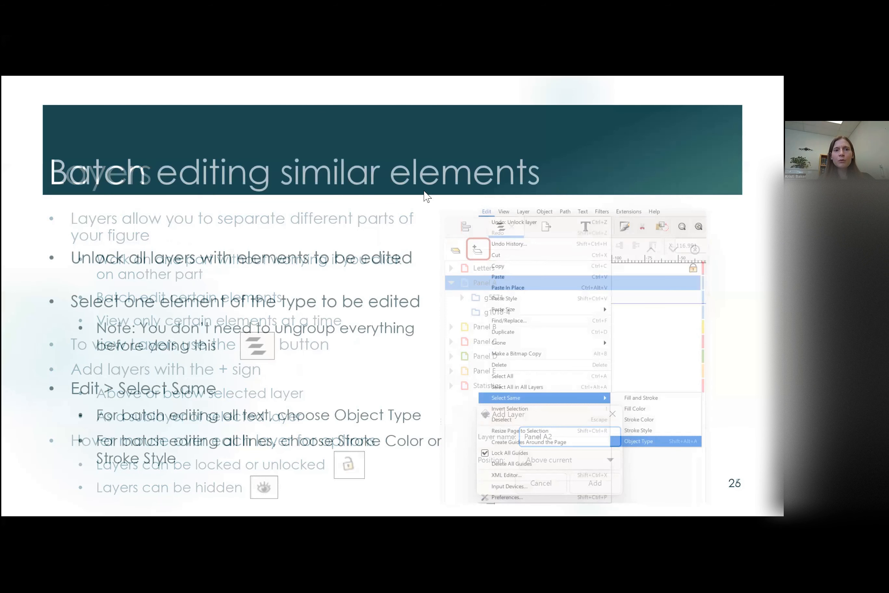
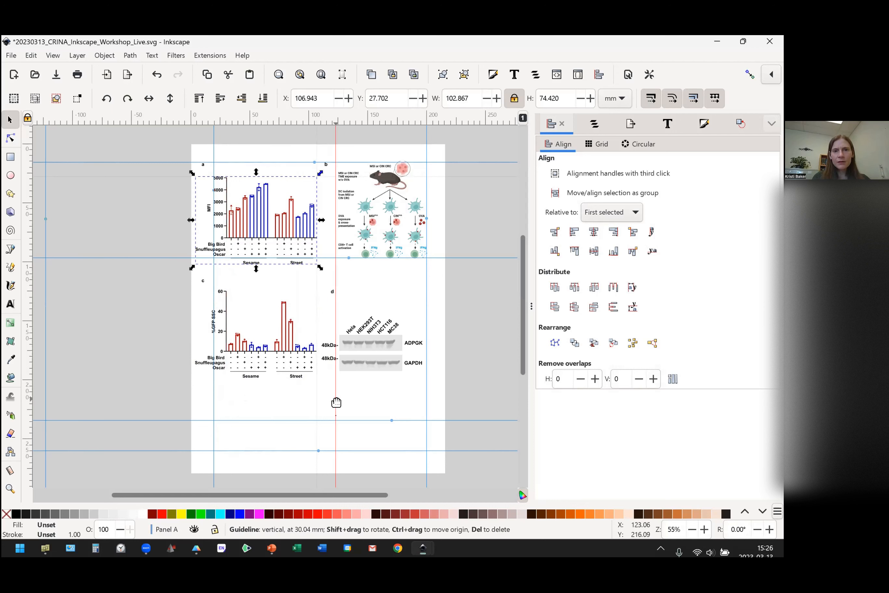
Nudge the blot group in panel D left to about X 193.8 mm.
left_click(373, 350)
key("Left")
key("Left")
key("Left")
key("Left")
key("Left")
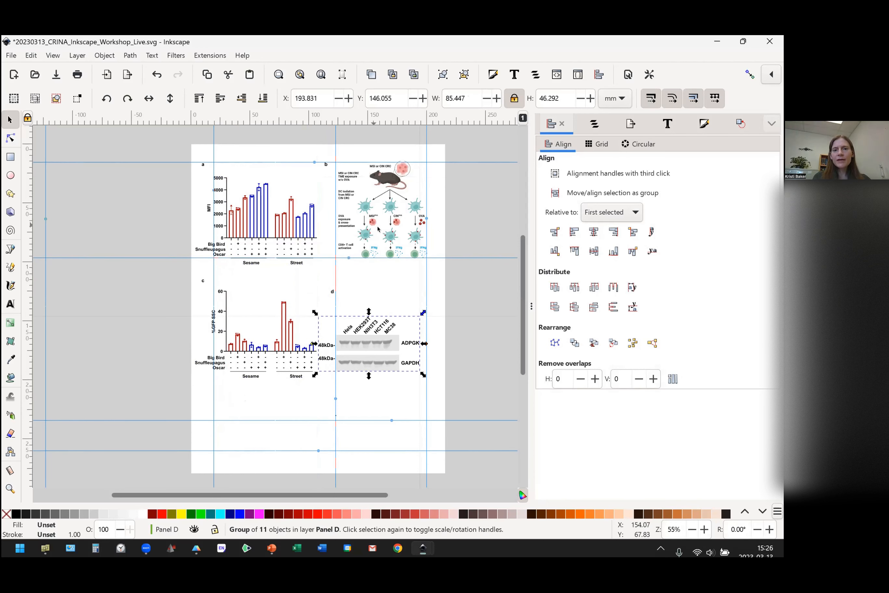
Move the MFI bar chart in panel A up to about Y 21.9 mm.
left_click(290, 242)
left_click_drag(289, 237, 290, 233)
left_click(406, 300)
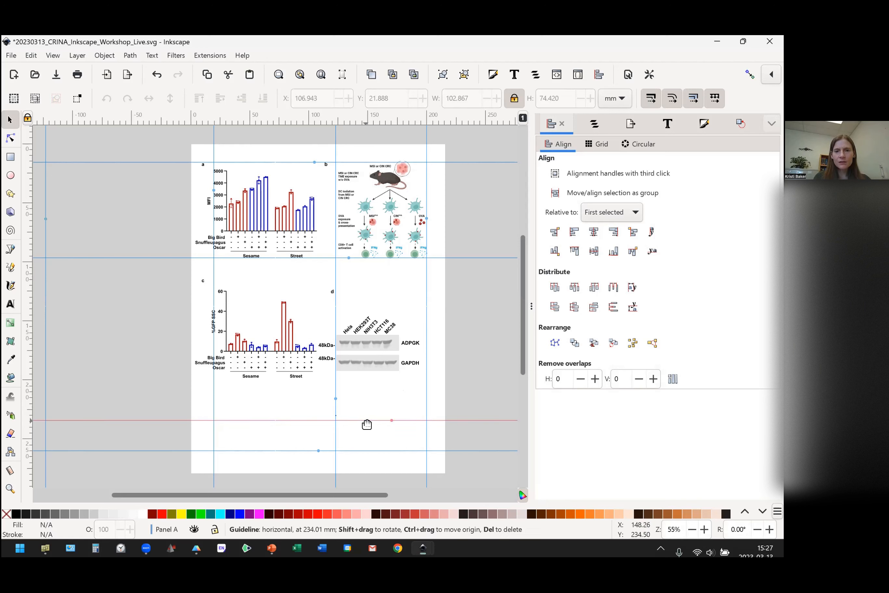
Move the horizontal guide below panel D up to 200.10 mm and place the blot group against it at about X 199.6 mm, Y 153.3 mm.
left_click_drag(368, 420, 366, 383)
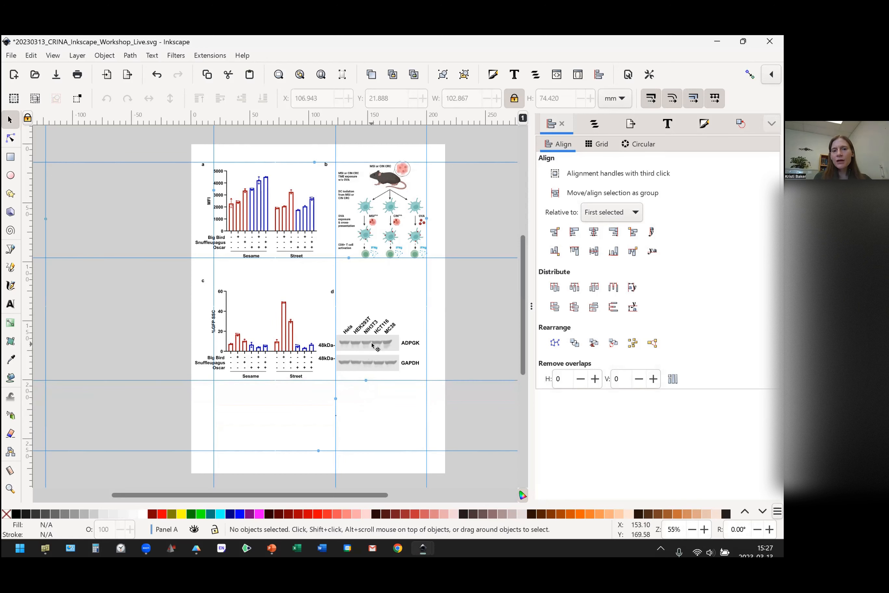
left_click_drag(372, 345, 379, 356)
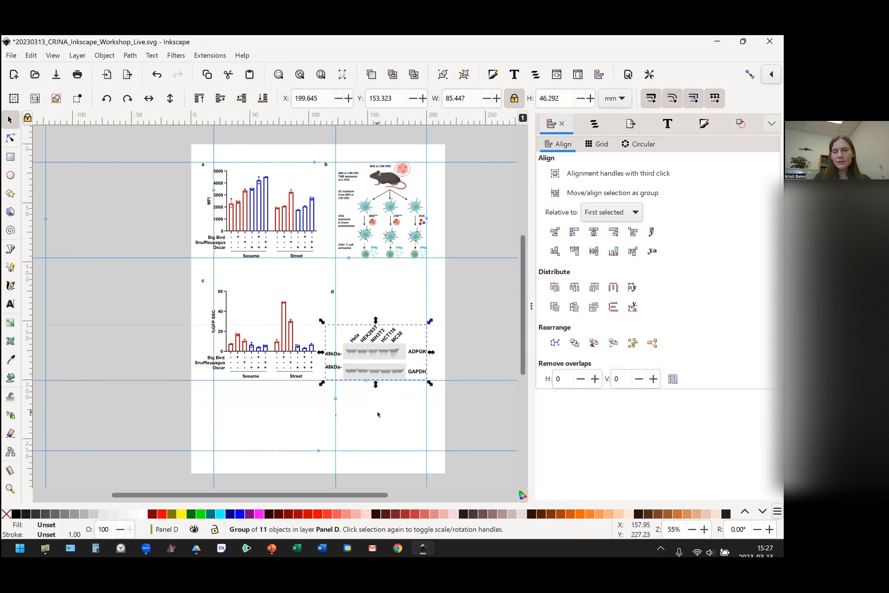
left_click(360, 404)
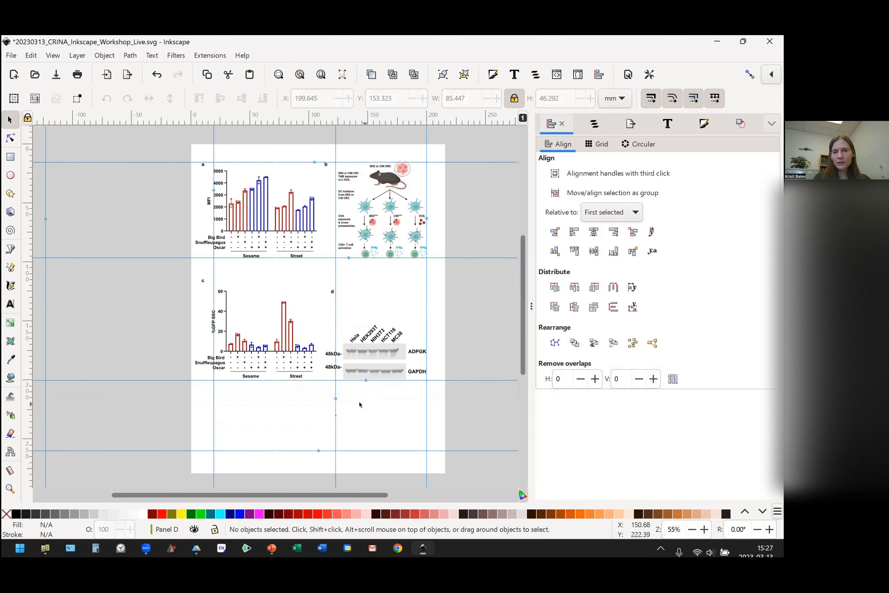
left_click(377, 357)
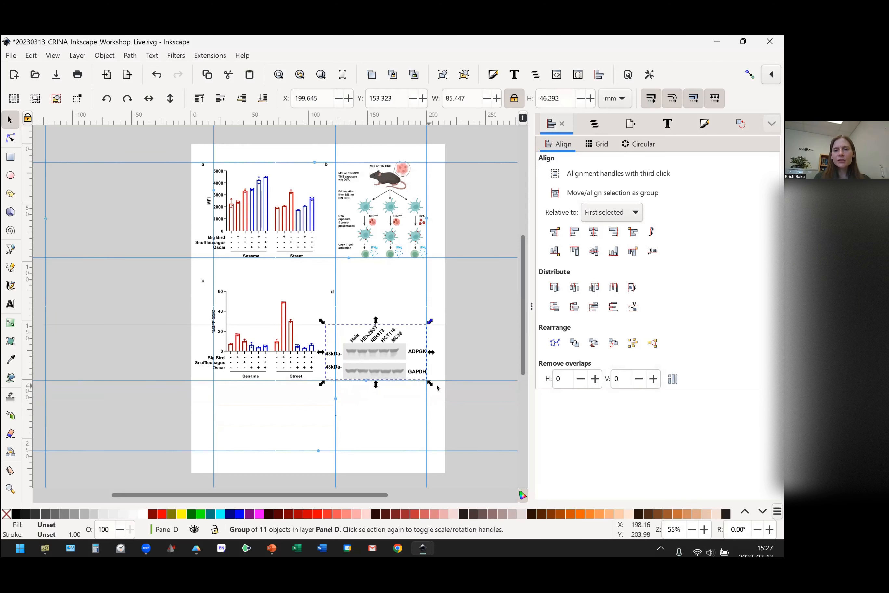
Raise that guide to the baseline of panel C's bars and rest the blot group on it at about X 199.6 mm, Y 129.1 mm.
left_click_drag(438, 378, 440, 355)
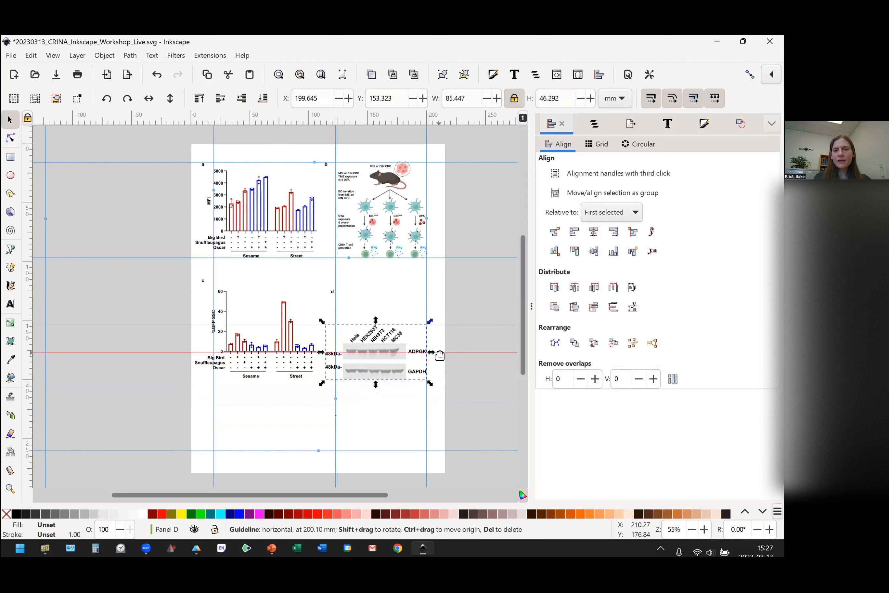
left_click_drag(440, 355, 390, 334)
left_click(393, 418)
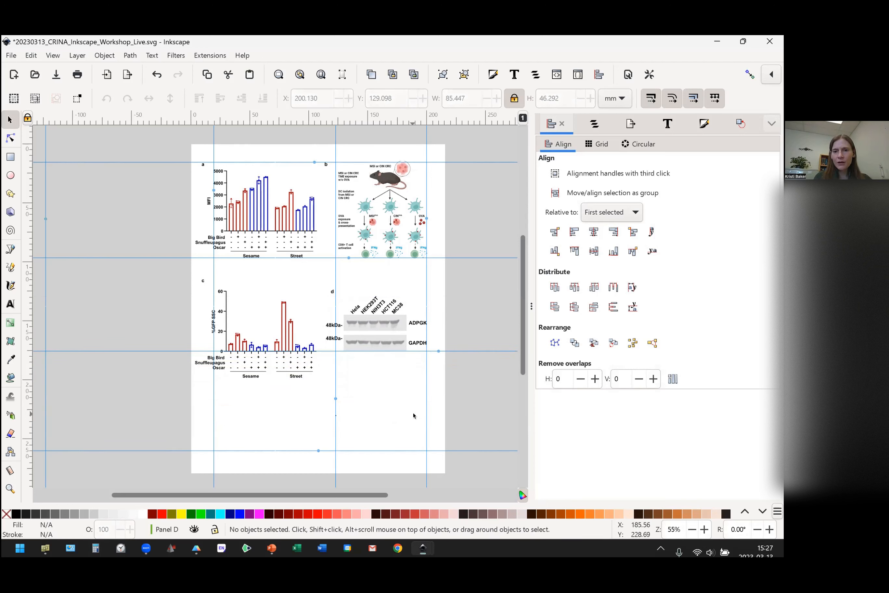
left_click(402, 339)
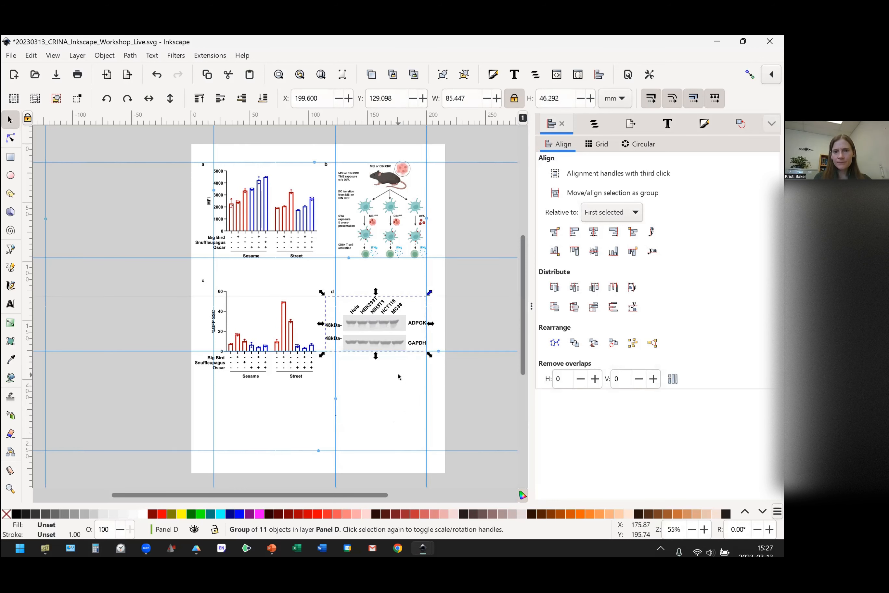
left_click(402, 404)
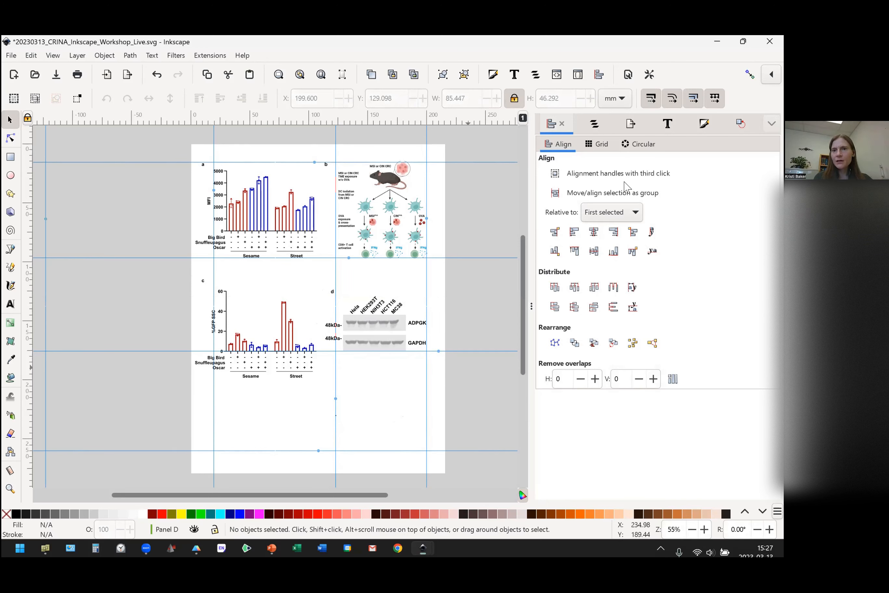
Align the top edges of panel letters a and b relative to the first selected.
left_click(594, 123)
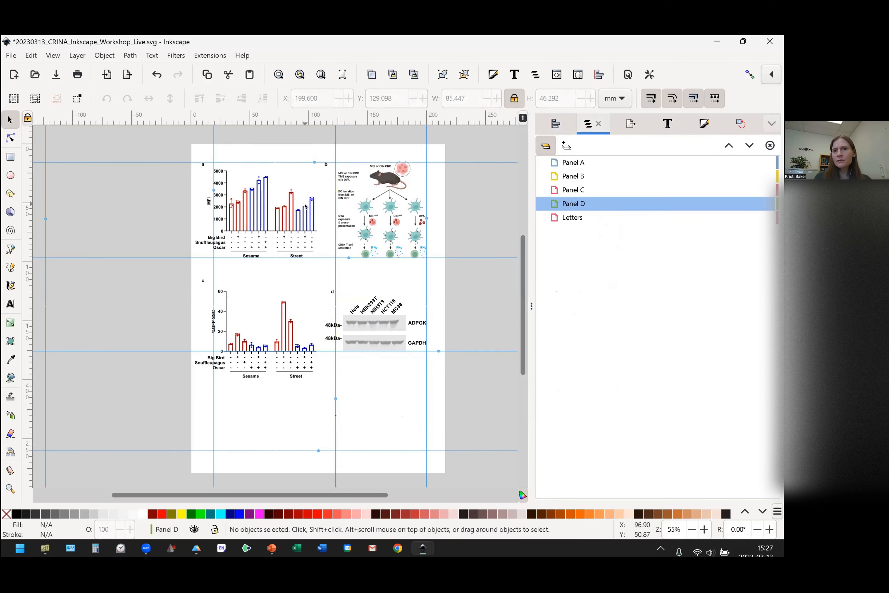
left_click_drag(184, 155, 351, 177)
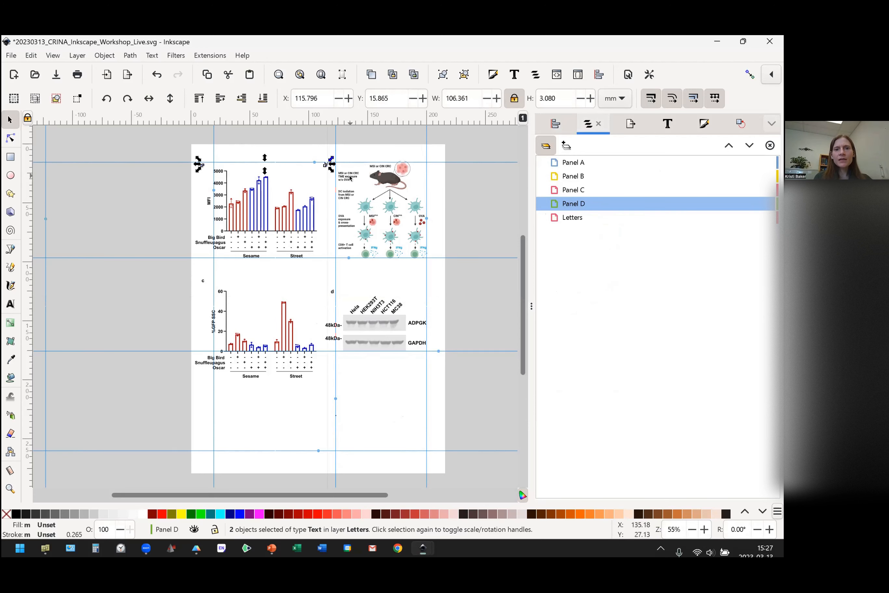
left_click(555, 126)
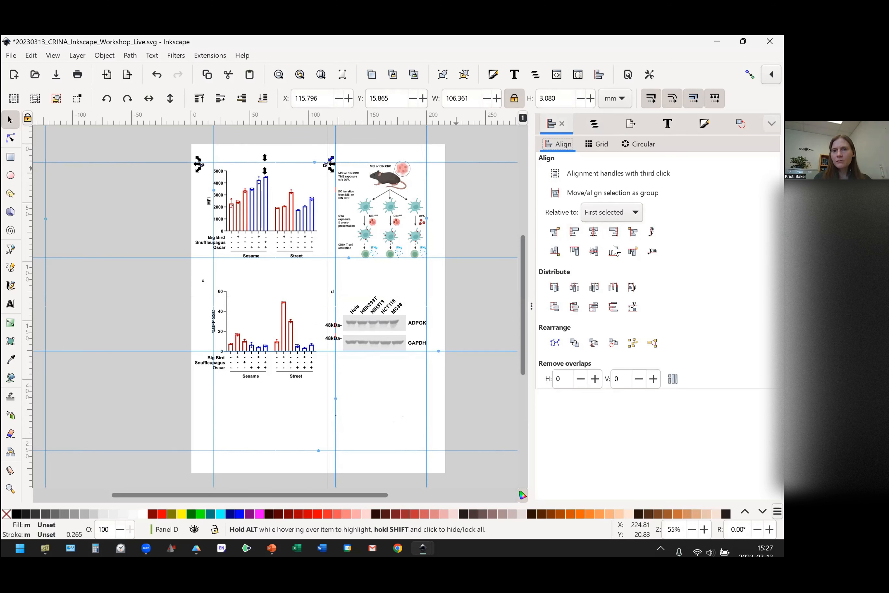
left_click(574, 251)
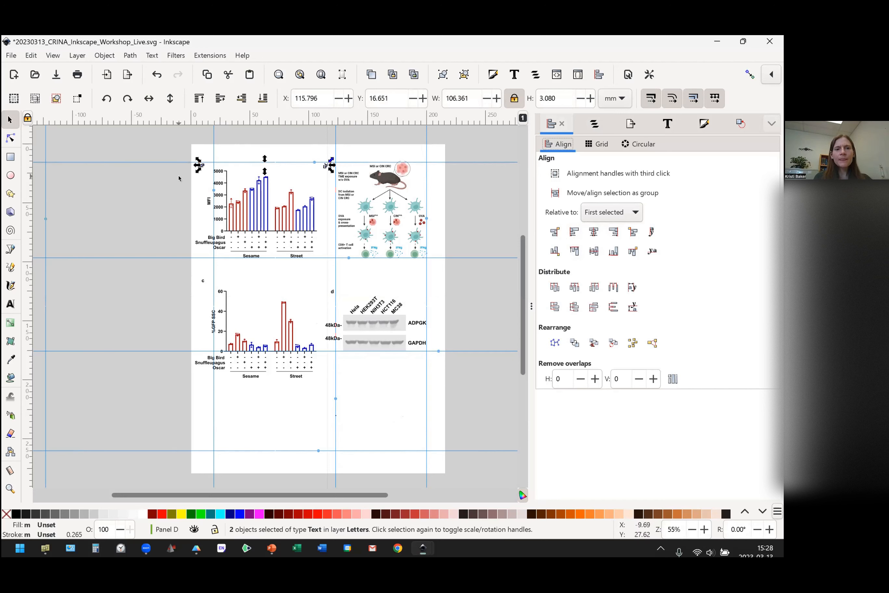
Align the top edges of panel letters c and d and nudge both down to about Y 122.9 mm.
left_click_drag(182, 275, 363, 307)
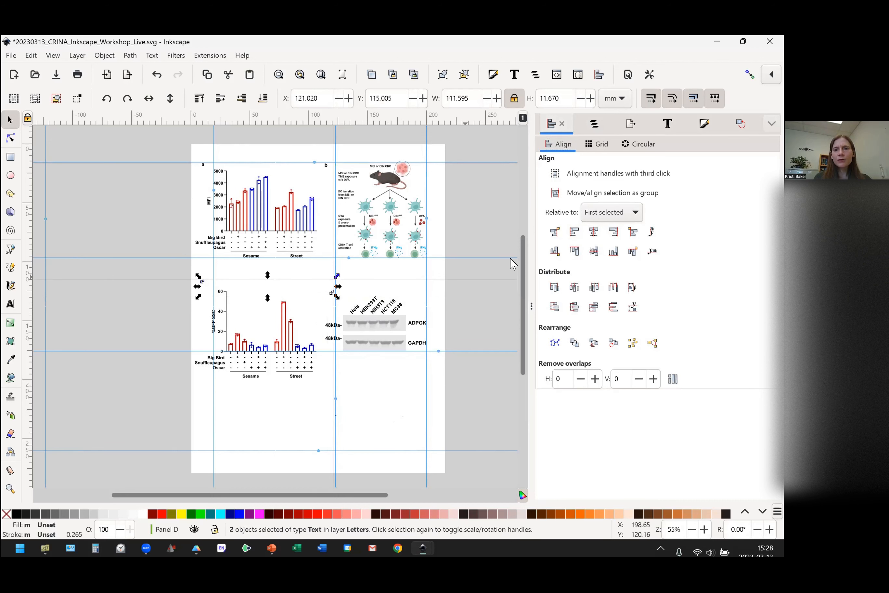
left_click(575, 251)
key("Down")
key("Down")
key("Down")
key("Down")
key("Down")
key("Down")
key("Down")
key("Down")
key("Down")
key("Down")
key("Down")
key("Down")
key("Down")
key("Down")
key("Down")
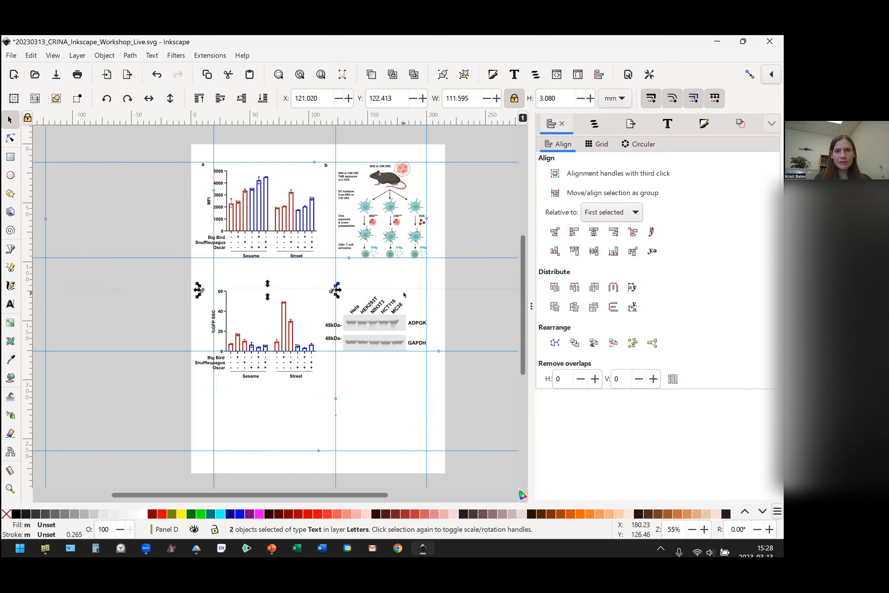
left_click(400, 398)
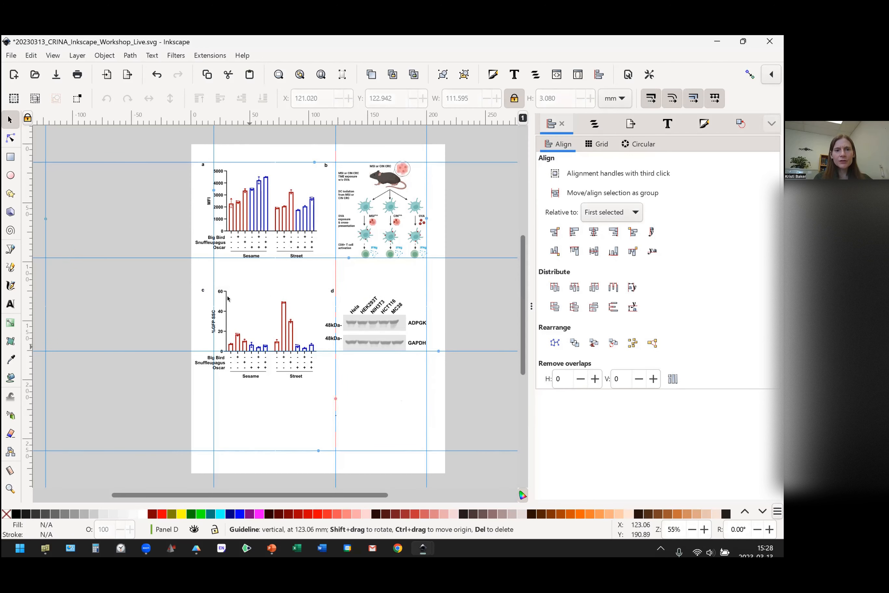
Move the panel C and D artwork together with letters c and d up to about Y 106.5 mm.
left_click_drag(185, 279, 474, 410)
key("Up")
key("Up")
key("Up")
key("Up")
key("Up")
key("Up")
key("Up")
key("Up")
key("Up")
key("Up")
key("Up")
key("Up")
key("Up")
key("Up")
key("Up")
key("Up")
key("Up")
key("Up")
key("Up")
key("Up")
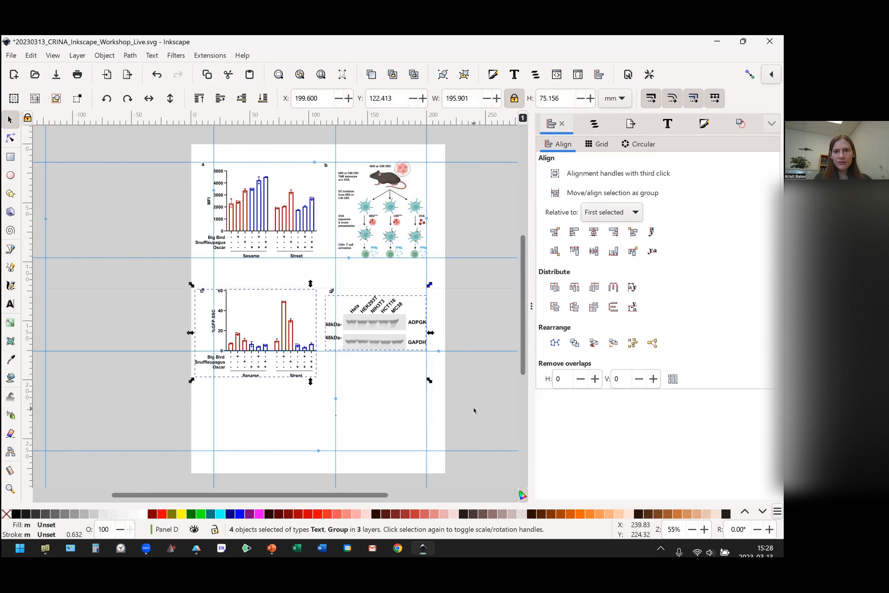
key("Up")
key("Up")
key("Up")
key("Up")
key("Up")
key("Up")
key("Up")
key("Up")
key("Up")
key("Up")
key("Up")
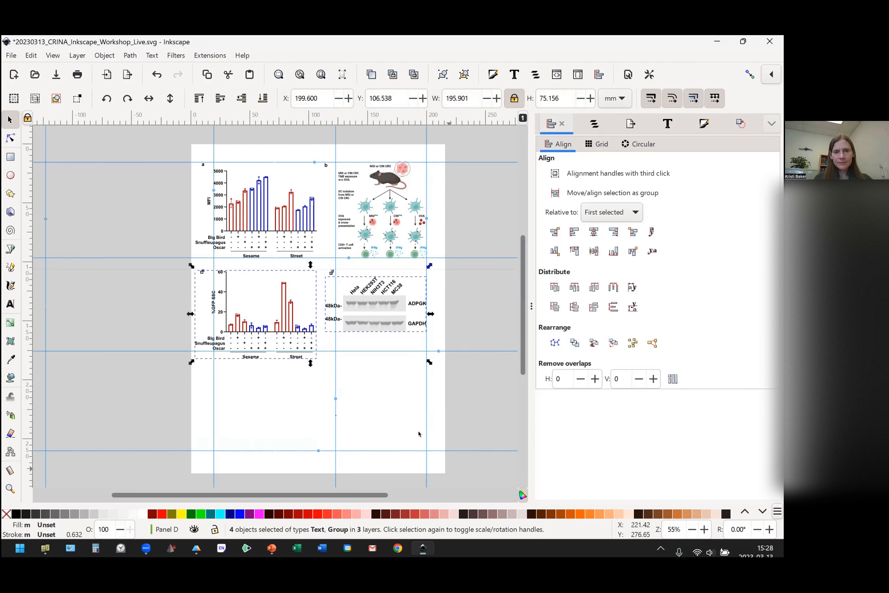
left_click(389, 391)
Left-align panel letters a and c, and right-align letters b and d at about X 119 mm.
left_click_drag(188, 151, 221, 297)
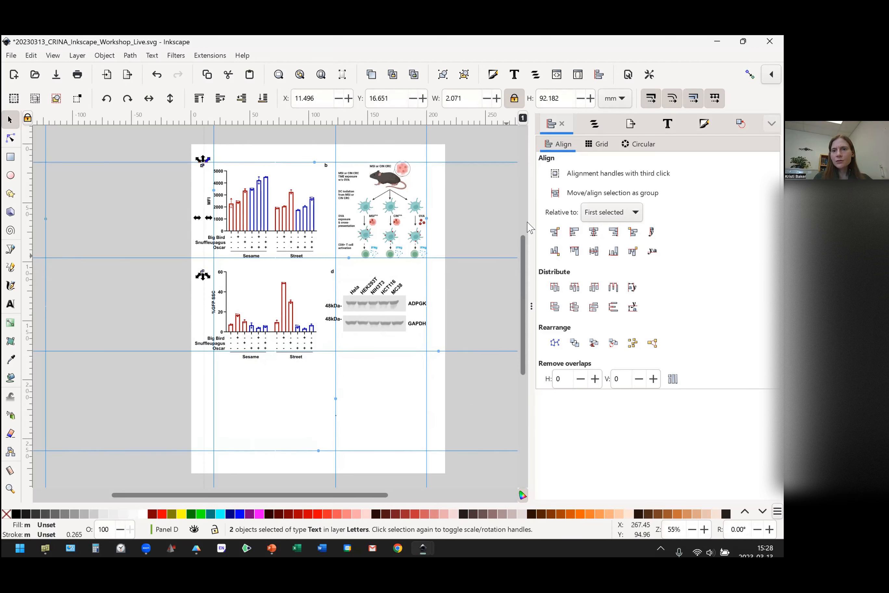
left_click(574, 231)
left_click_drag(312, 150, 364, 290)
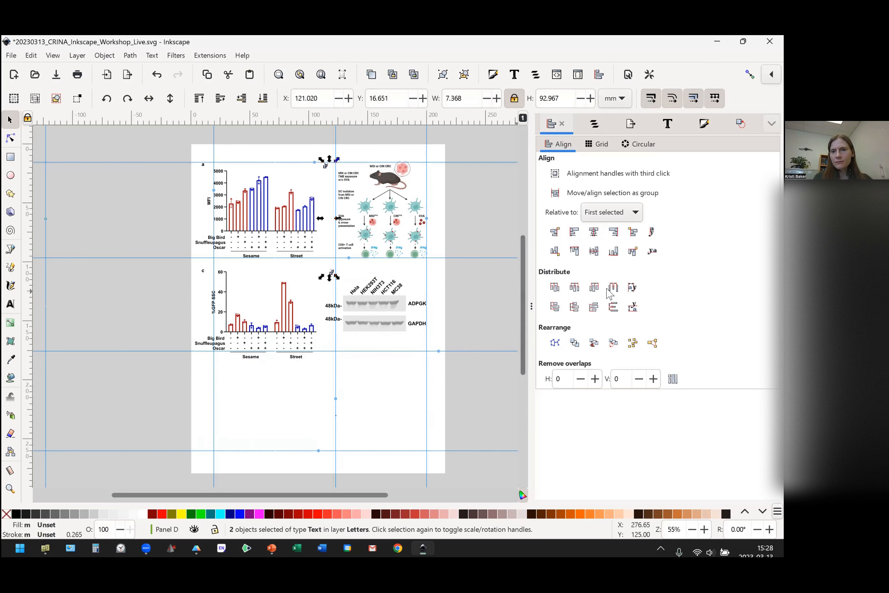
left_click(613, 232)
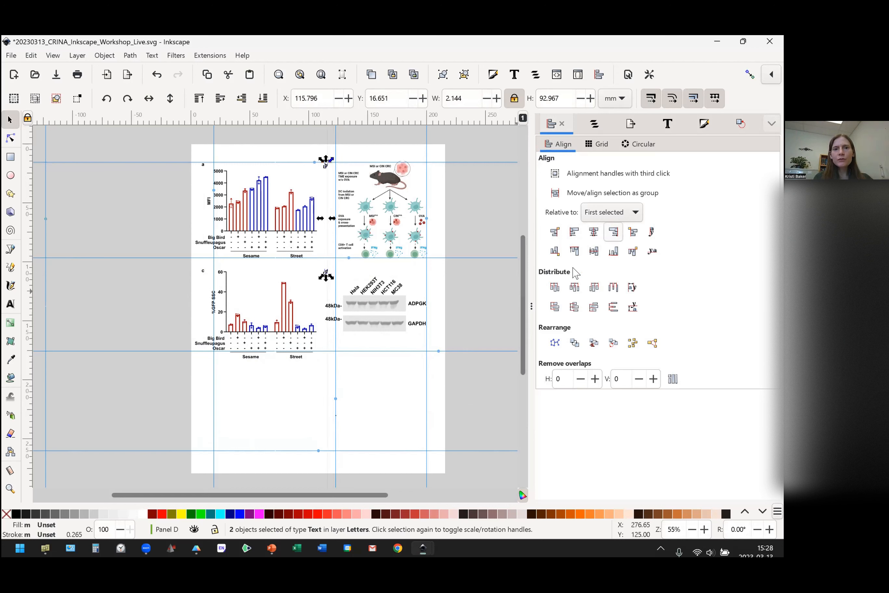
key("Right")
key("Right")
key("Right")
key("Right")
key("Right")
key("Right")
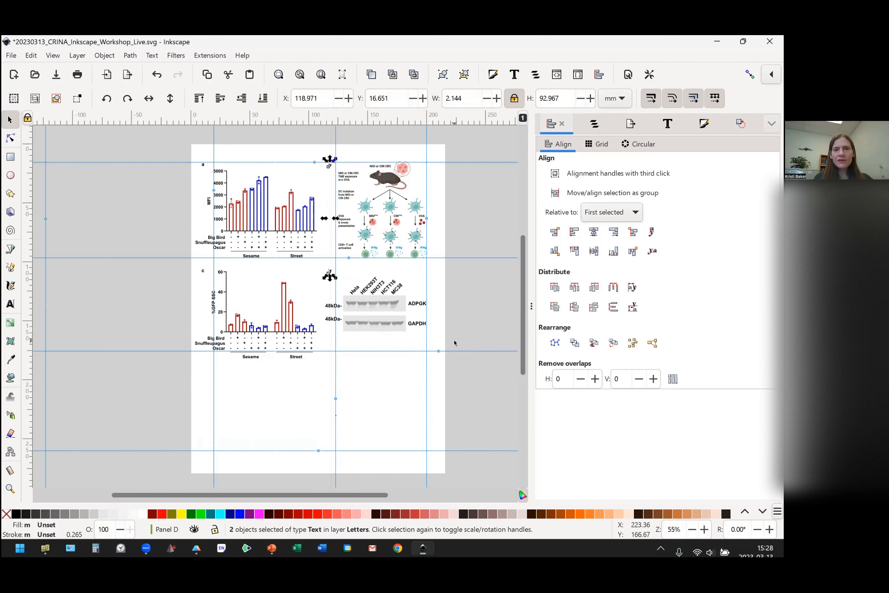
left_click(378, 420)
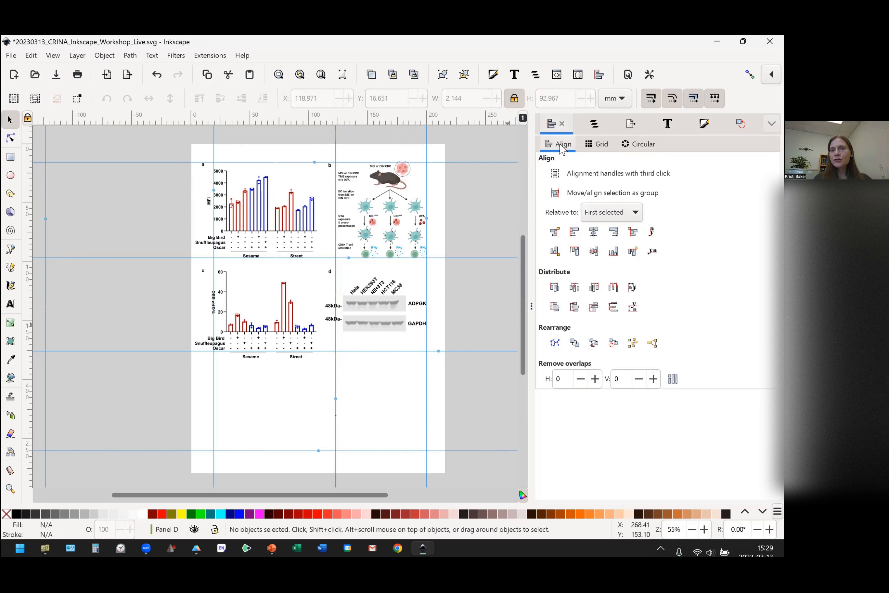
Lock the Panel A, Panel B, Panel C, Panel D and Letters layers and open the export settings.
left_click(594, 124)
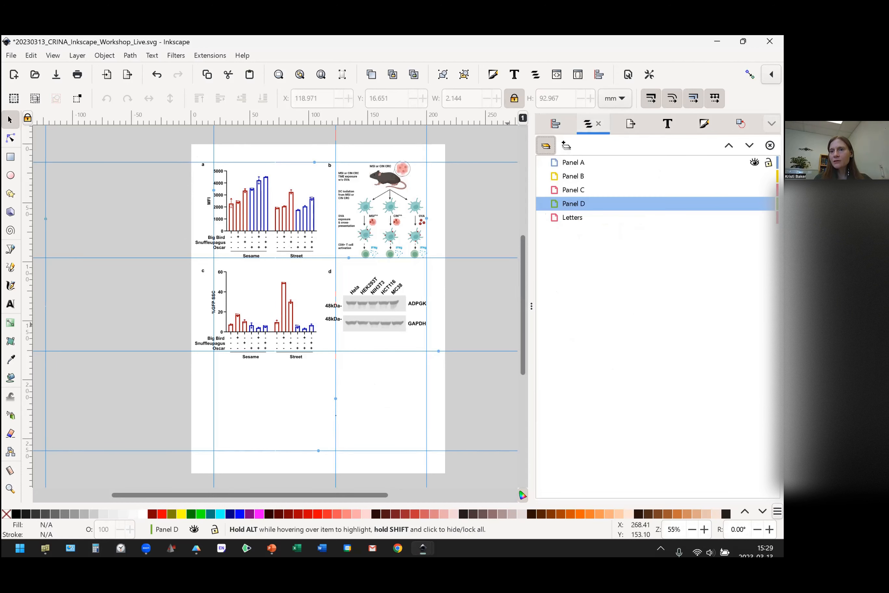
left_click(768, 176)
left_click(769, 190)
left_click(769, 204)
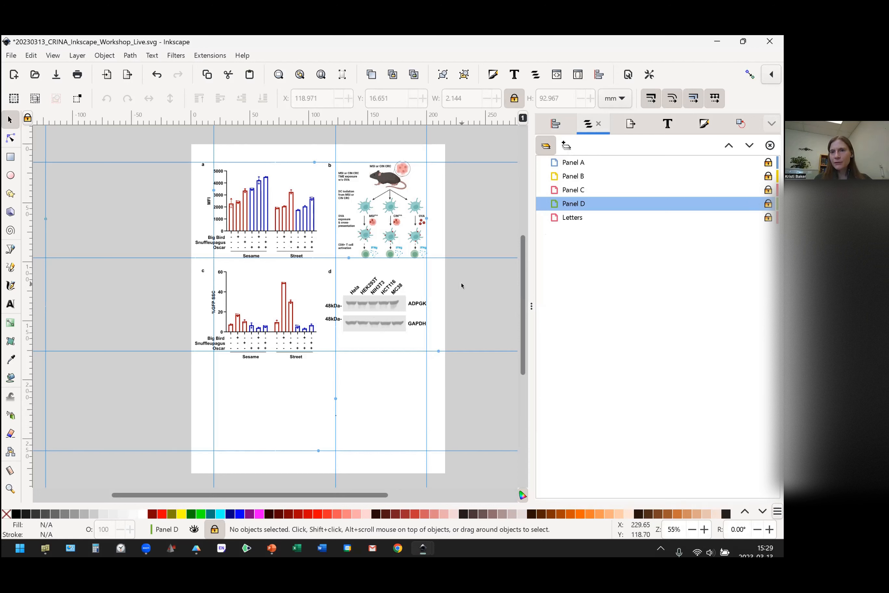
left_click(127, 74)
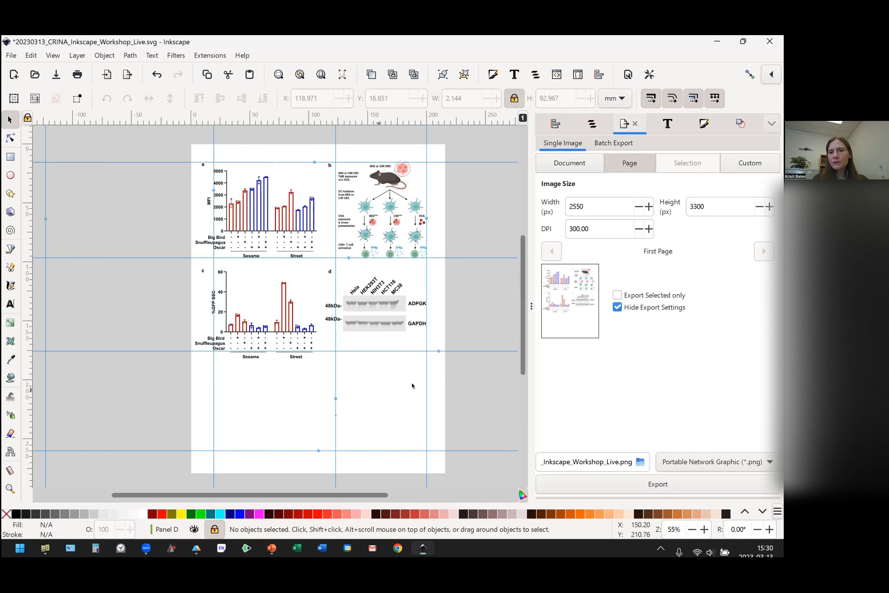
Unlock all five layers and select all artwork and panel letters on the page.
left_click(588, 128)
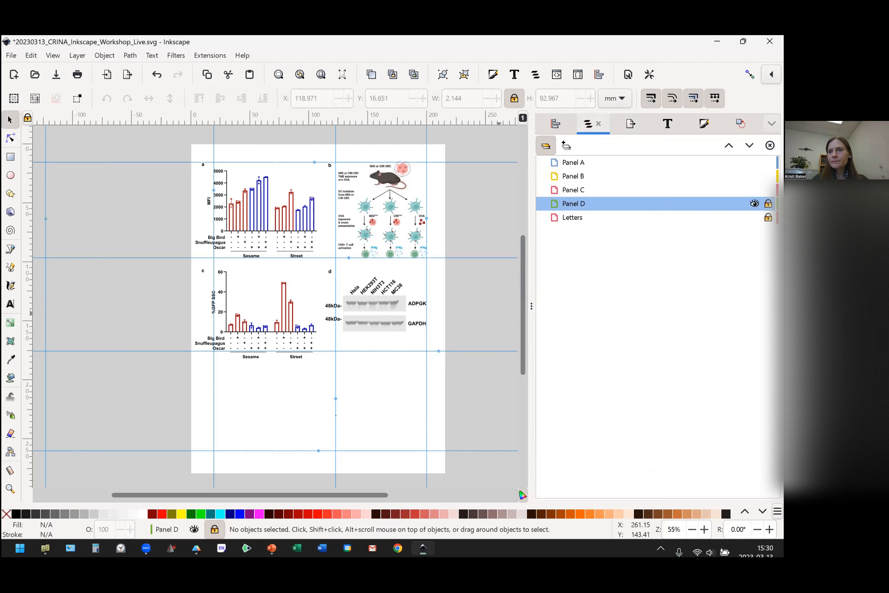
left_click(769, 203)
left_click(768, 217)
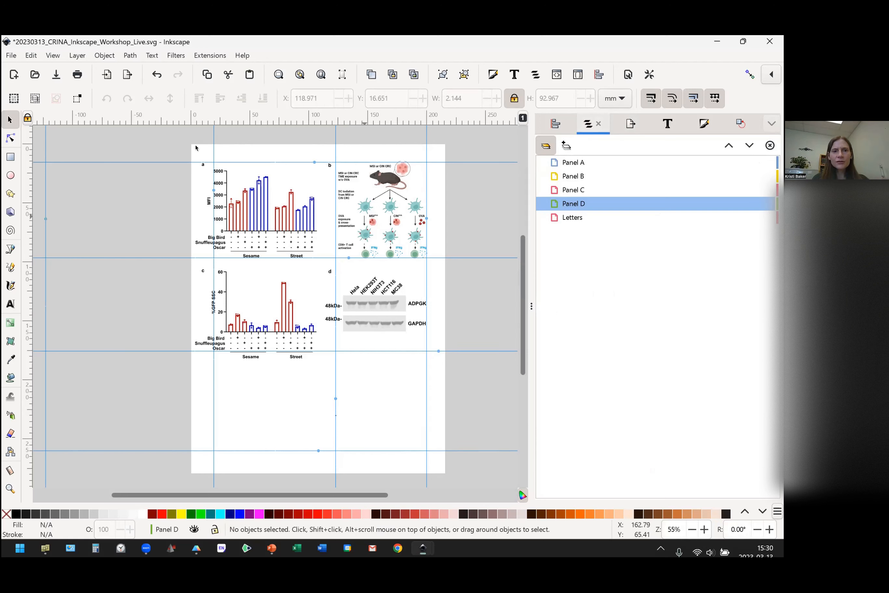
left_click_drag(188, 149, 464, 385)
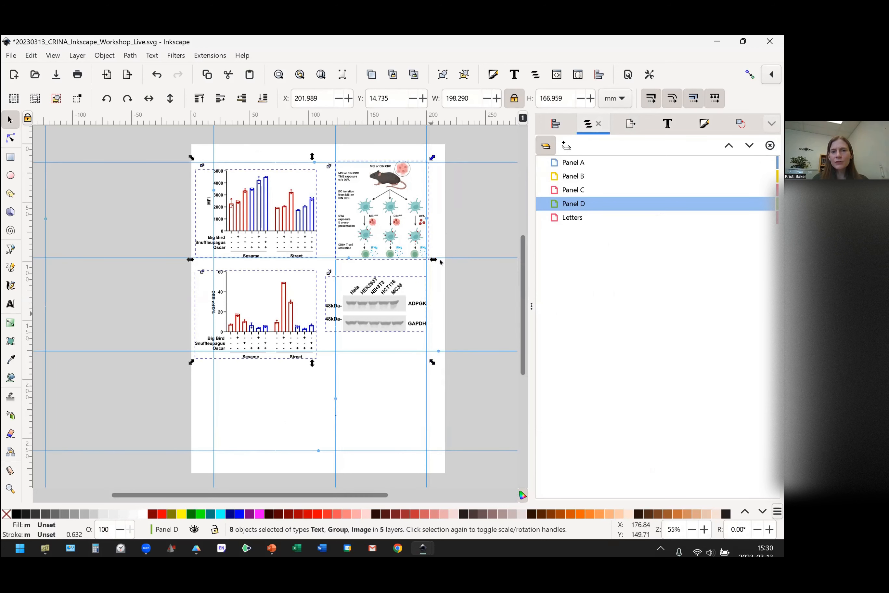
Set the selection's export format to Portable Document Format (*.pdf) and save the export file name text9249 in the 20230314 CRINA_Inkscape_Workshop folder.
left_click(634, 126)
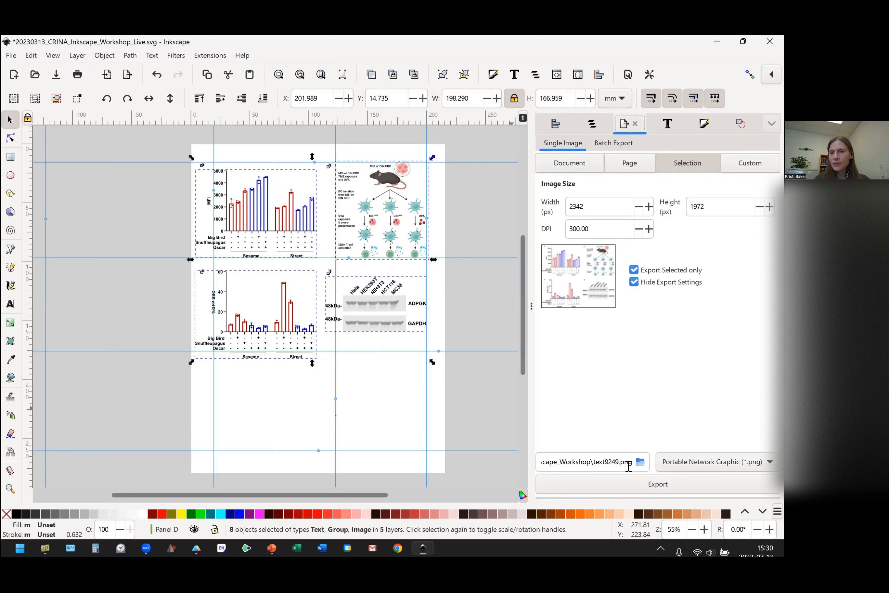
left_click(716, 462)
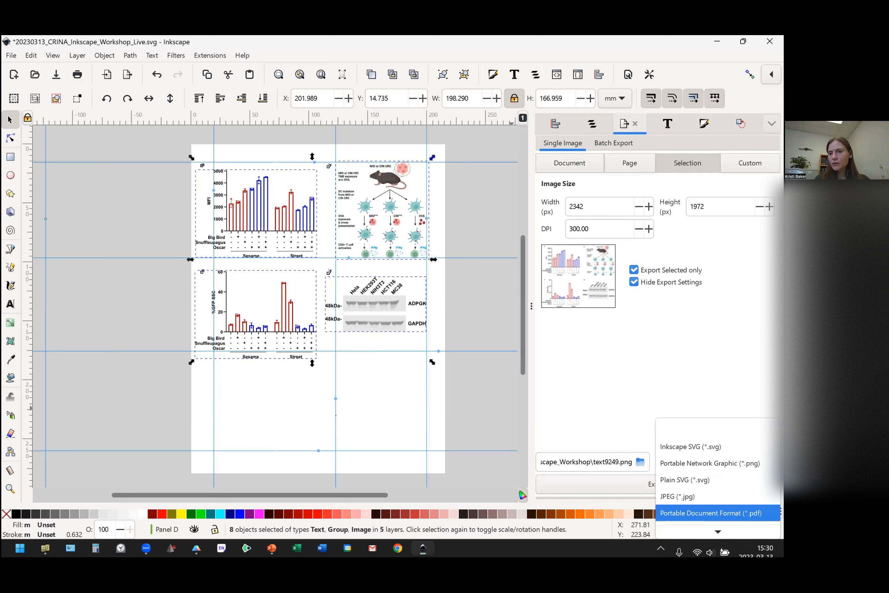
left_click(711, 495)
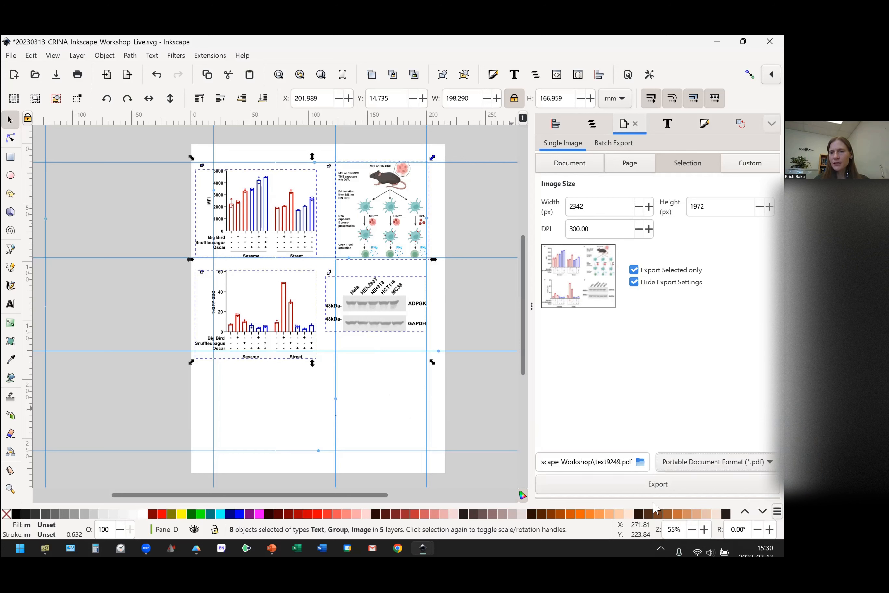
left_click(641, 462)
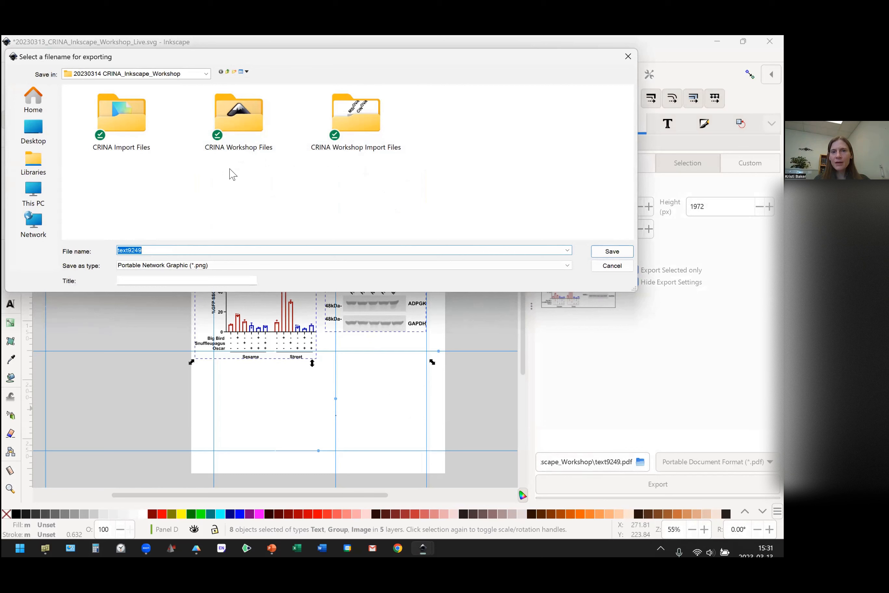
left_click(613, 253)
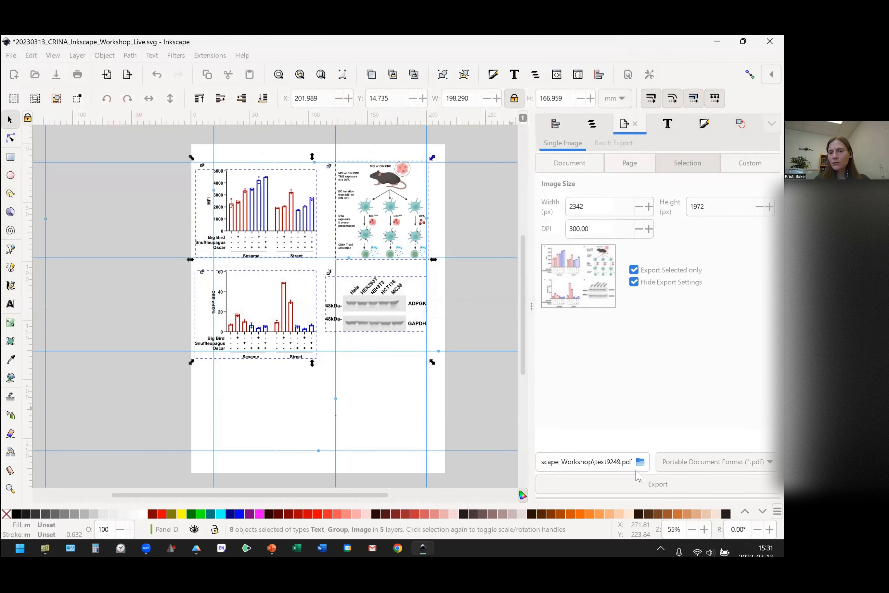
Export the selected artwork to text9249.pdf and replace the existing file of that name.
left_click(667, 488)
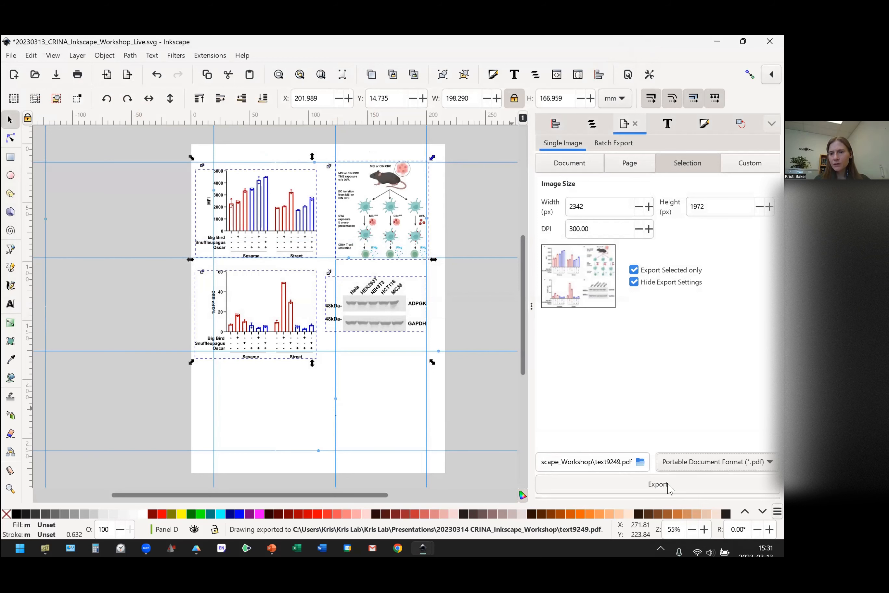
left_click(669, 487)
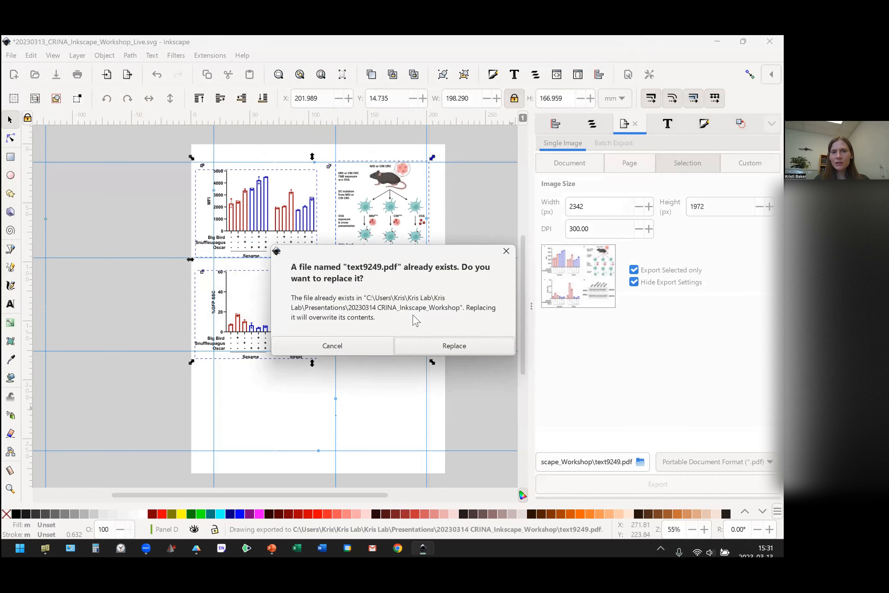
left_click(460, 351)
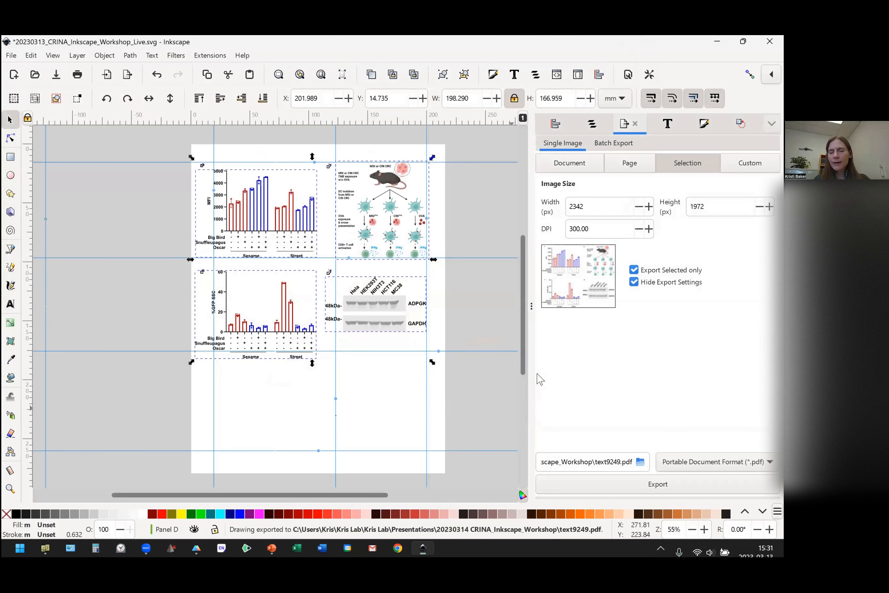
Deselect the artwork and export the whole page as a Portable Network Graphic (*.png) at 300 DPI.
left_click(484, 404)
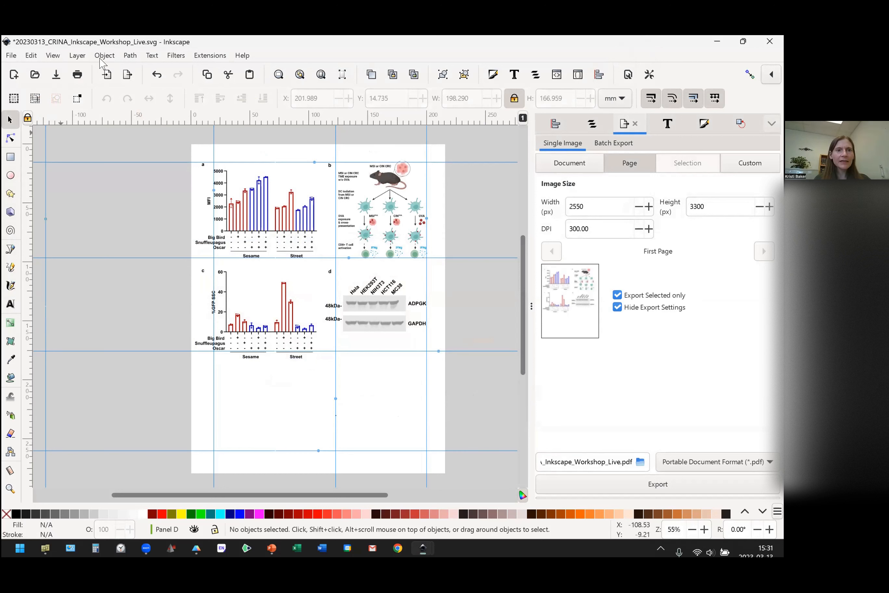
left_click(108, 76)
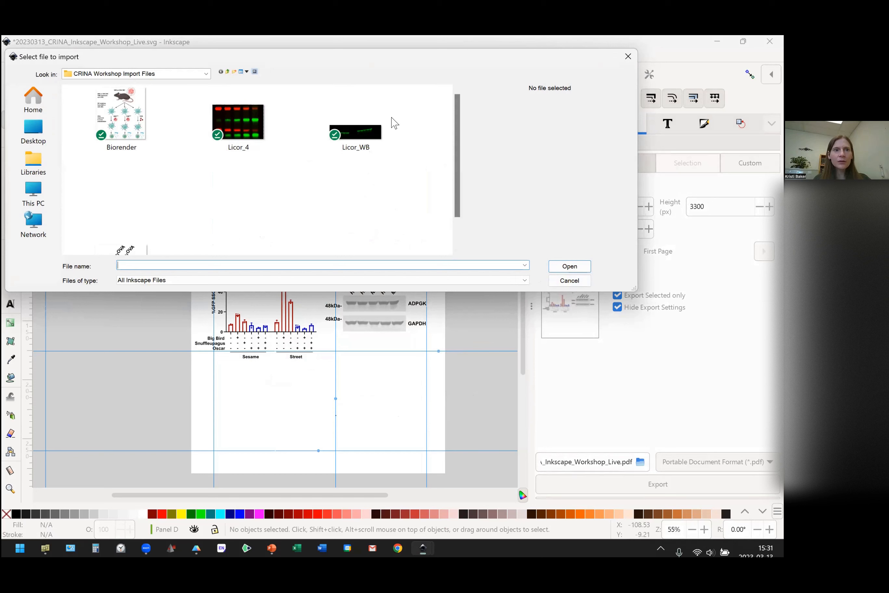
left_click(570, 281)
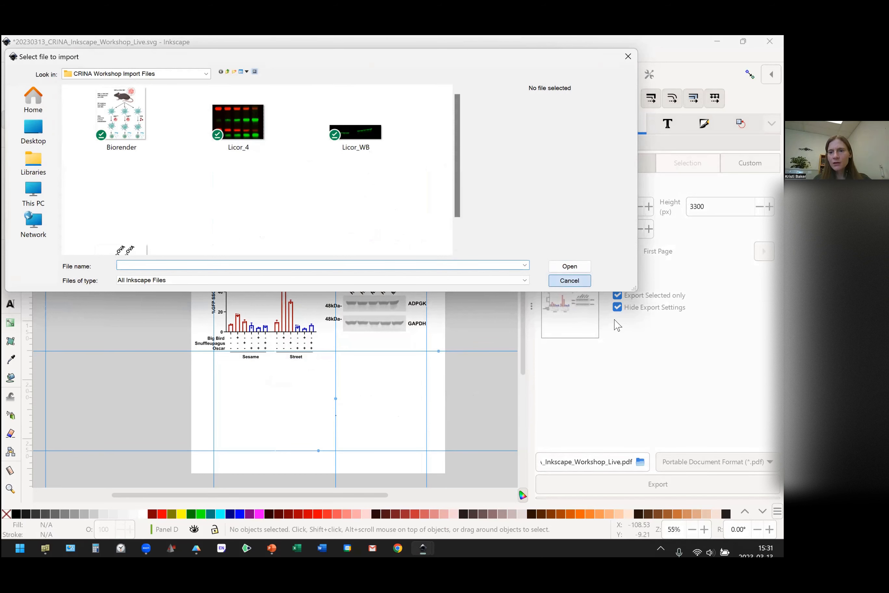
left_click(716, 461)
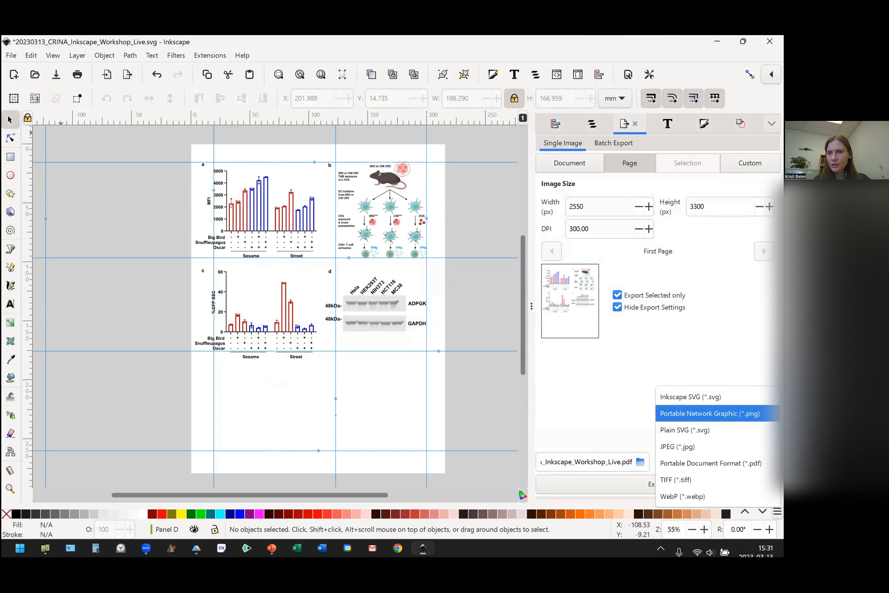
left_click(710, 413)
left_click(650, 488)
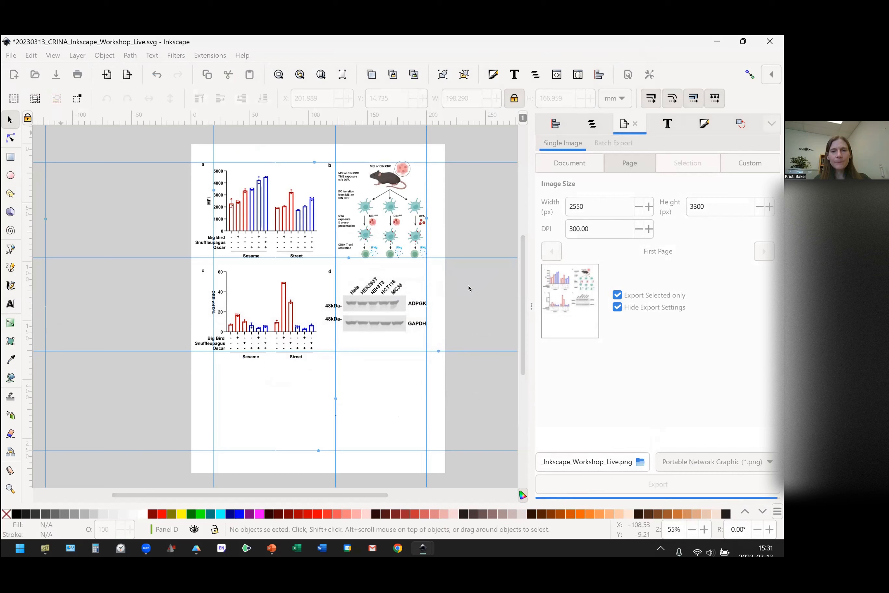
Import the 20230313_CRINA_Inkscape_Workshop_Live PNG from the 20230314 CRINA_Inkscape_Workshop folder, embedded with DPI from file and rendering mode None (auto).
left_click(106, 74)
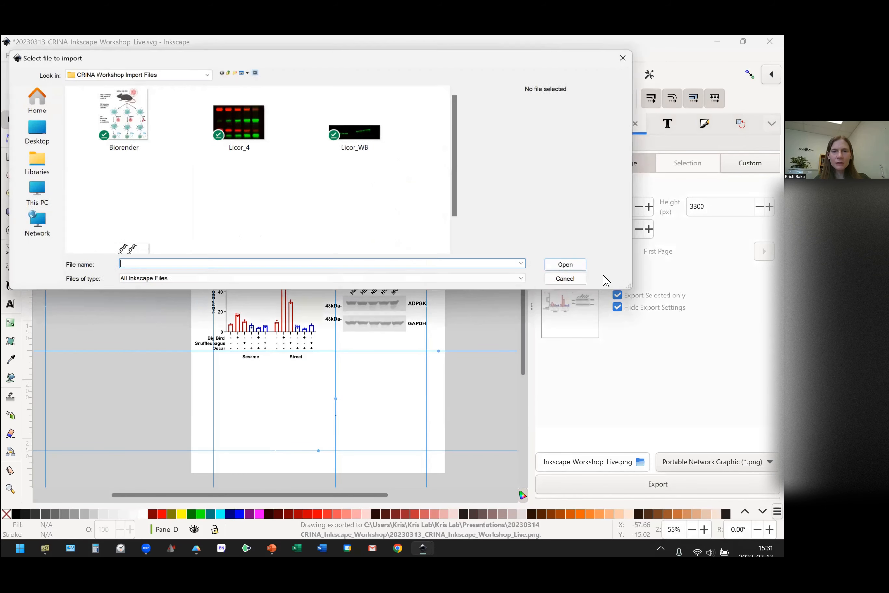
scroll(329, 190, "down", 2)
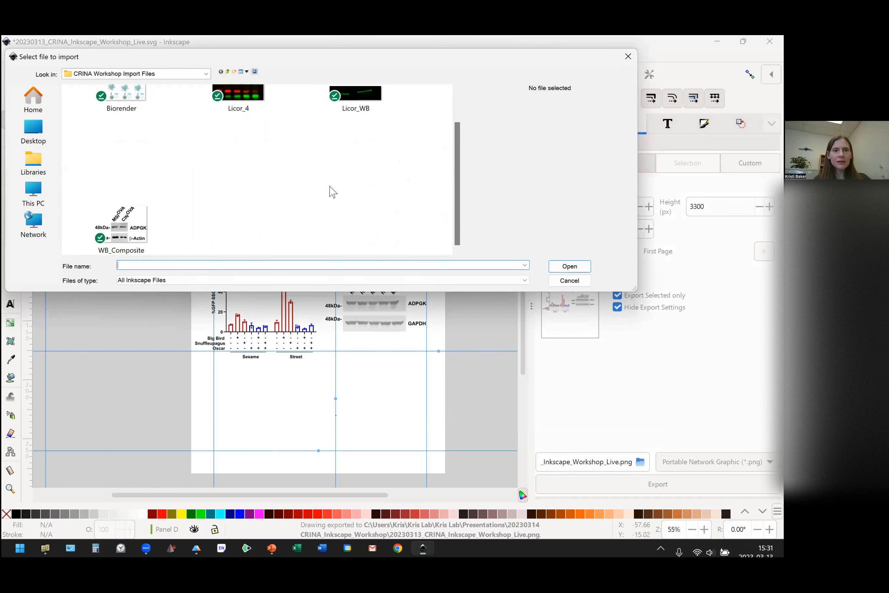
left_click(266, 282)
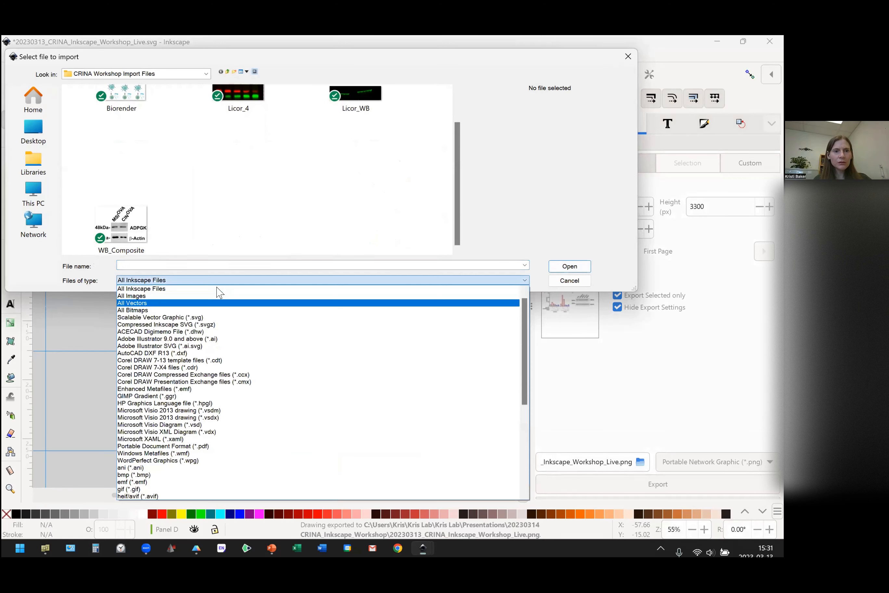
left_click(214, 289)
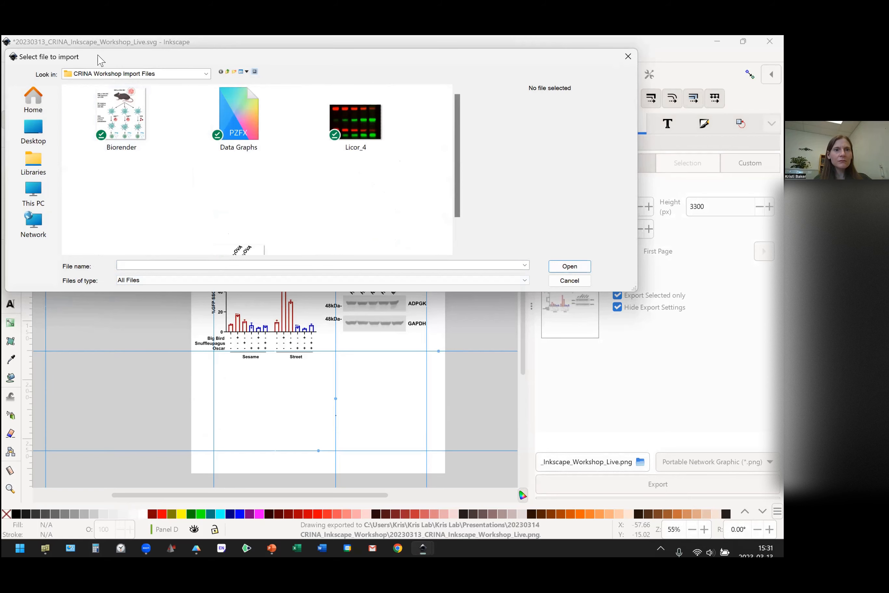
left_click_drag(100, 60, 102, 144)
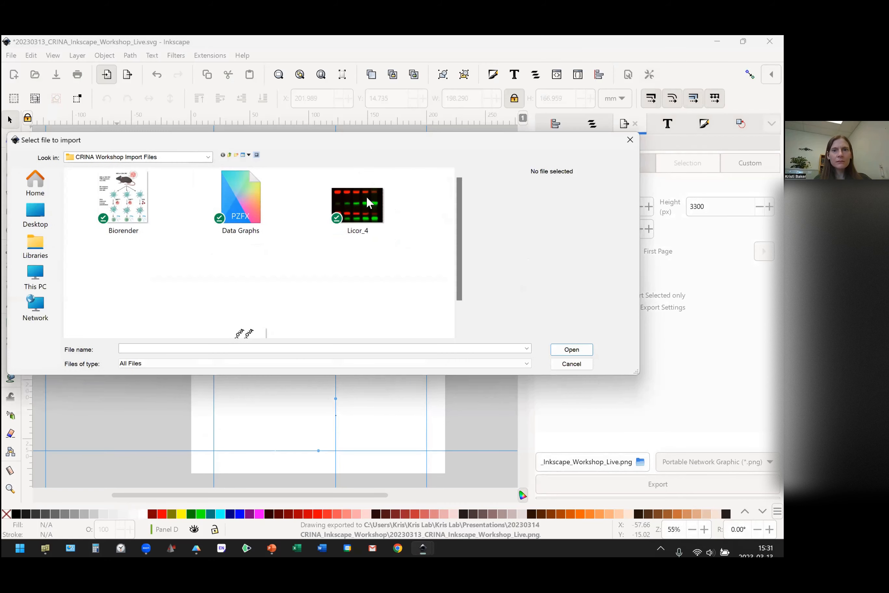
left_click(232, 157)
scroll(272, 239, "down", 3)
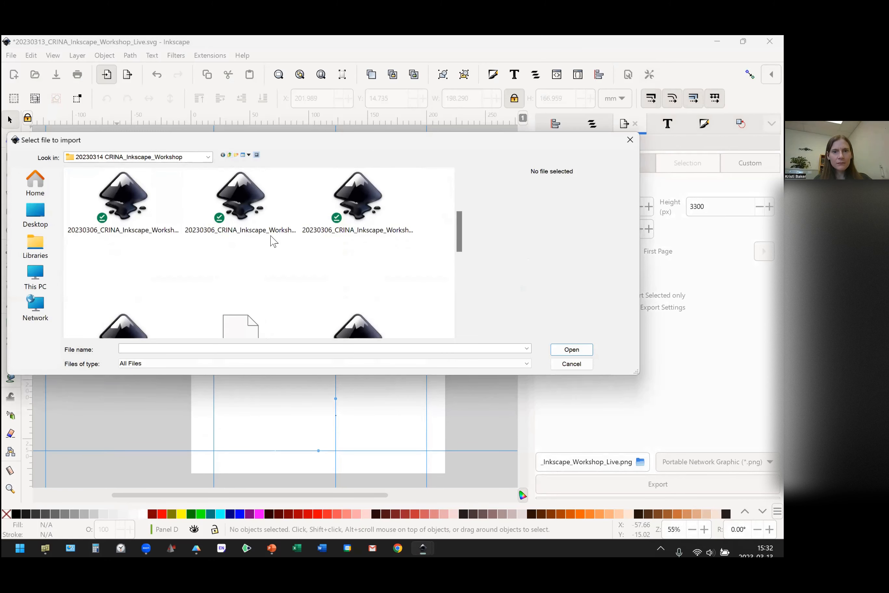
scroll(271, 241, "up", 2)
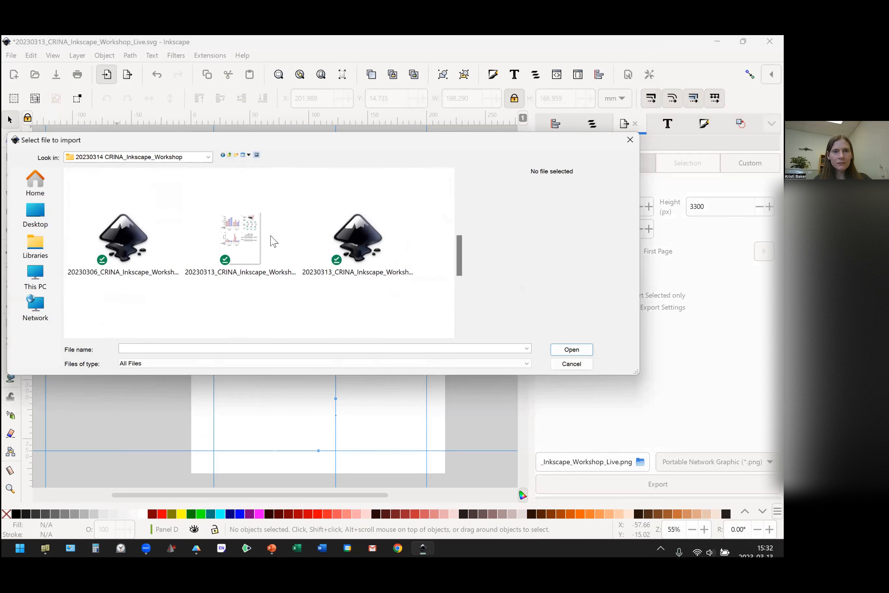
double_click(250, 239)
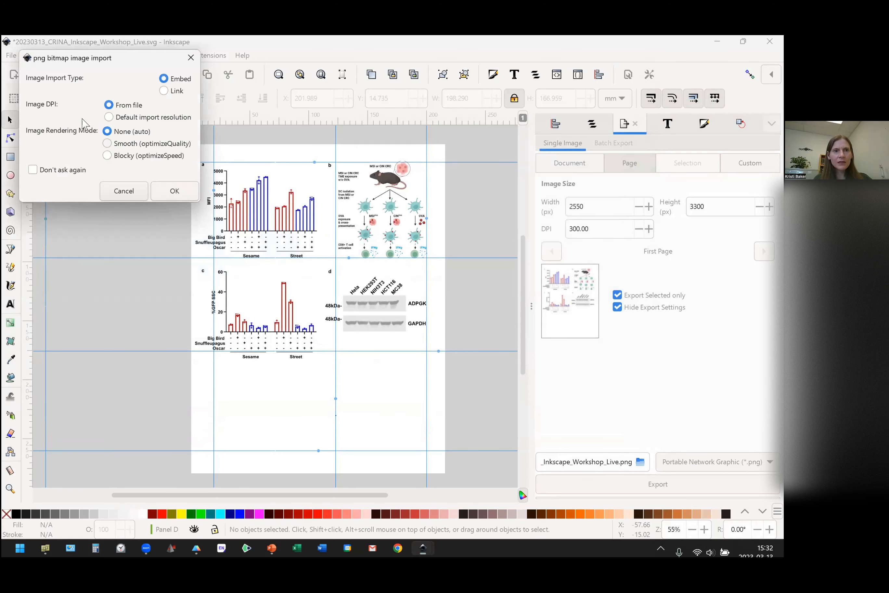
left_click(175, 191)
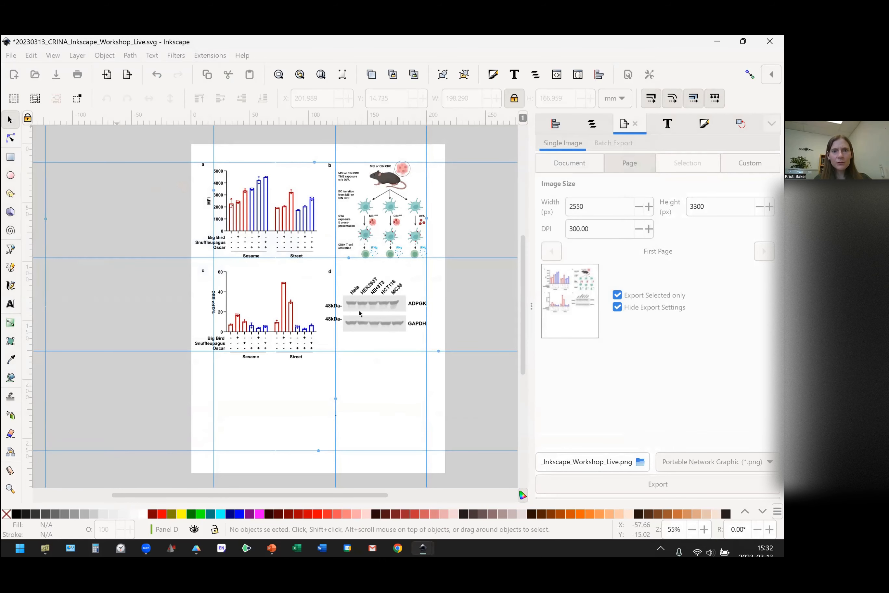
Move the imported PNG off the page to the left of the original artwork, at about X -8.3 mm, Y 3.2 mm.
left_click_drag(295, 243, 225, 262)
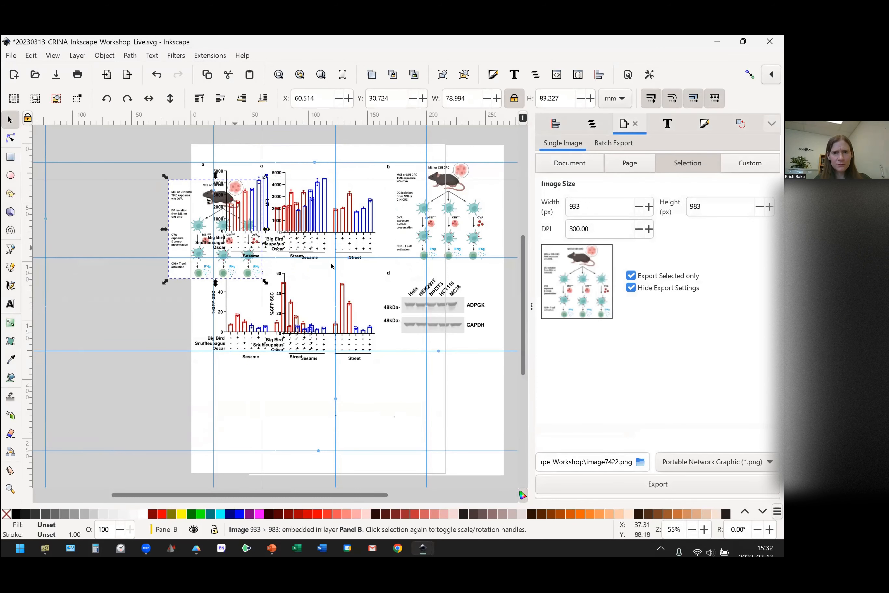
key("ctrl+z")
left_click_drag(310, 224, 289, 172)
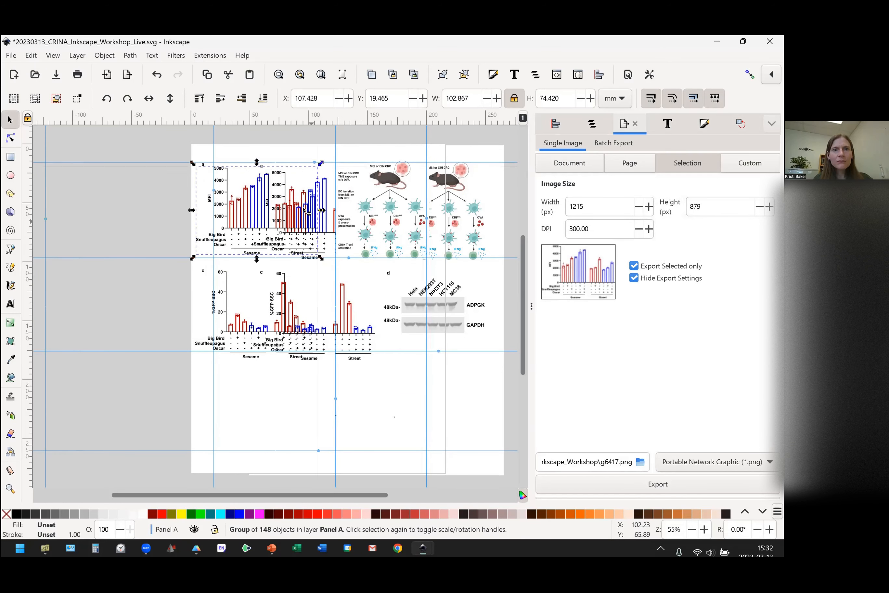
left_click(288, 166)
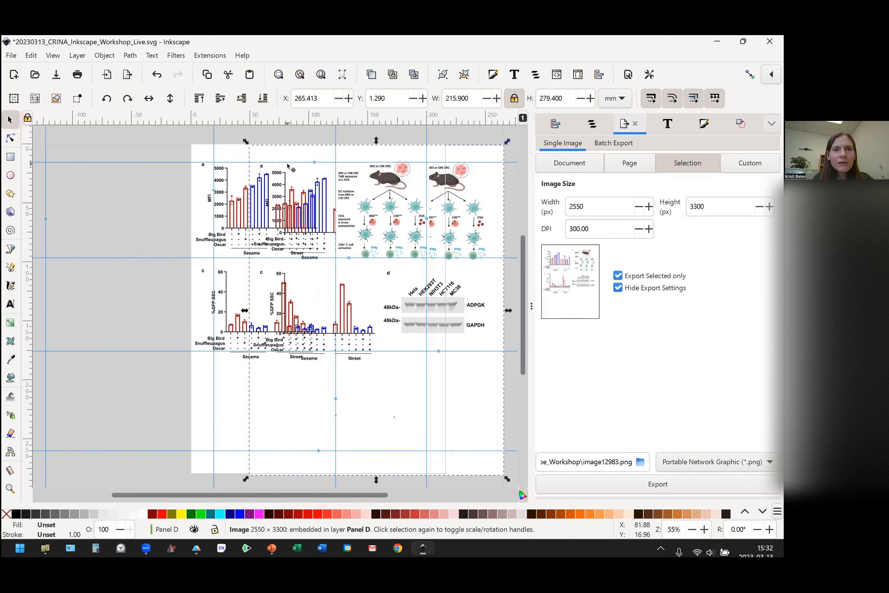
left_click_drag(271, 169, 64, 174)
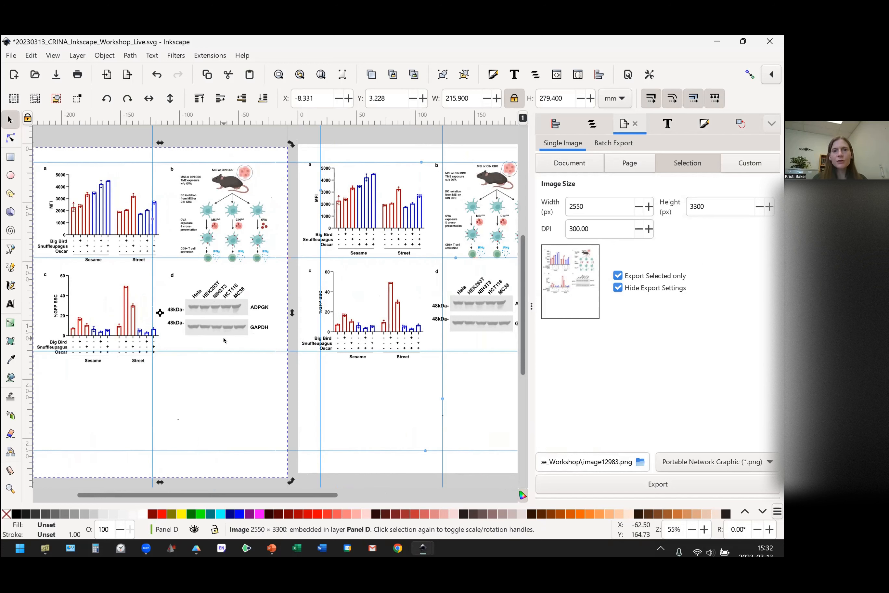
left_click(238, 315)
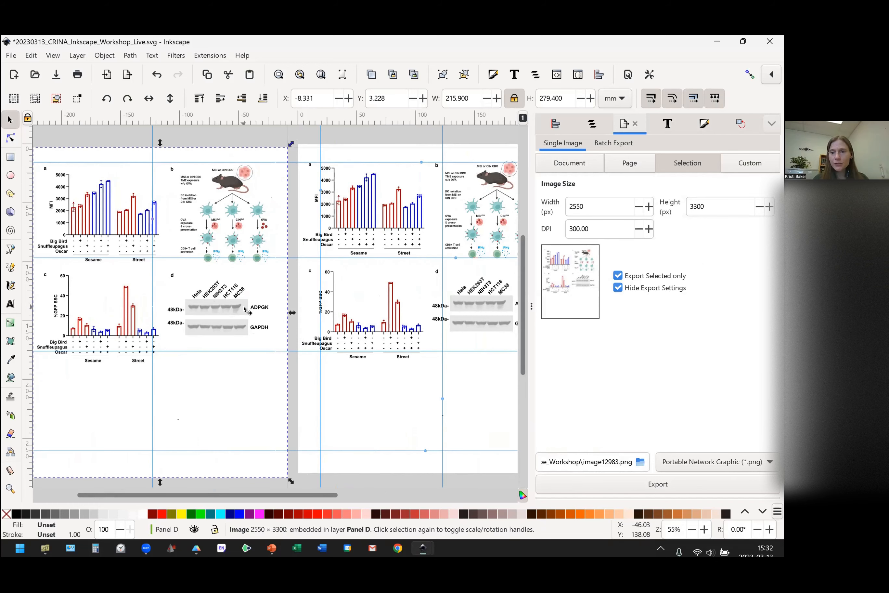
Switch to the PowerPoint slide show and advance to the slide on preferences to tweak.
key("alt+Tab")
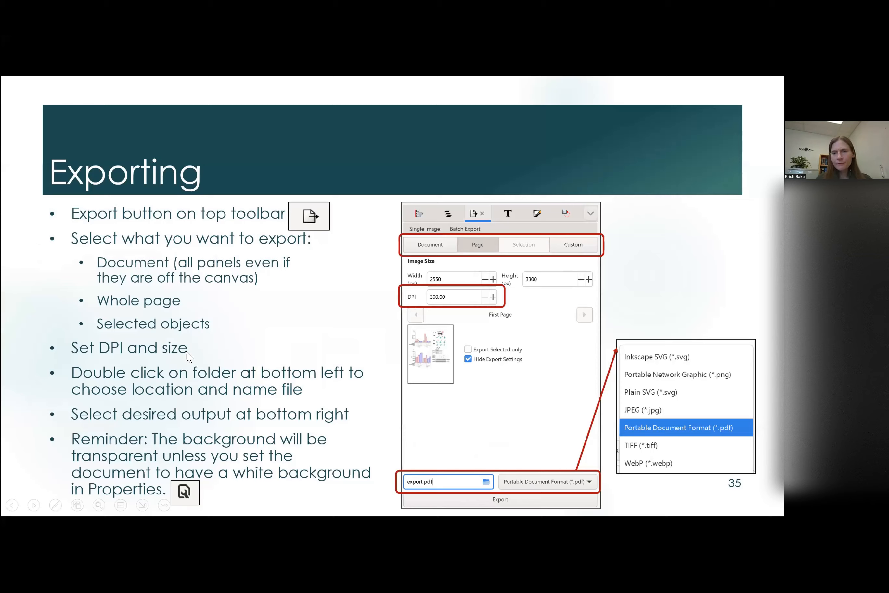
left_click(186, 352)
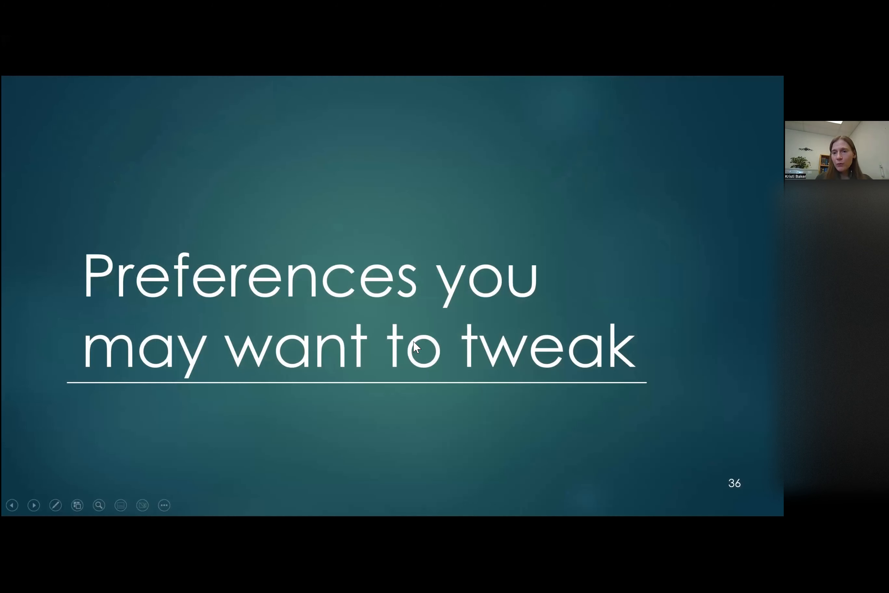
left_click(417, 346)
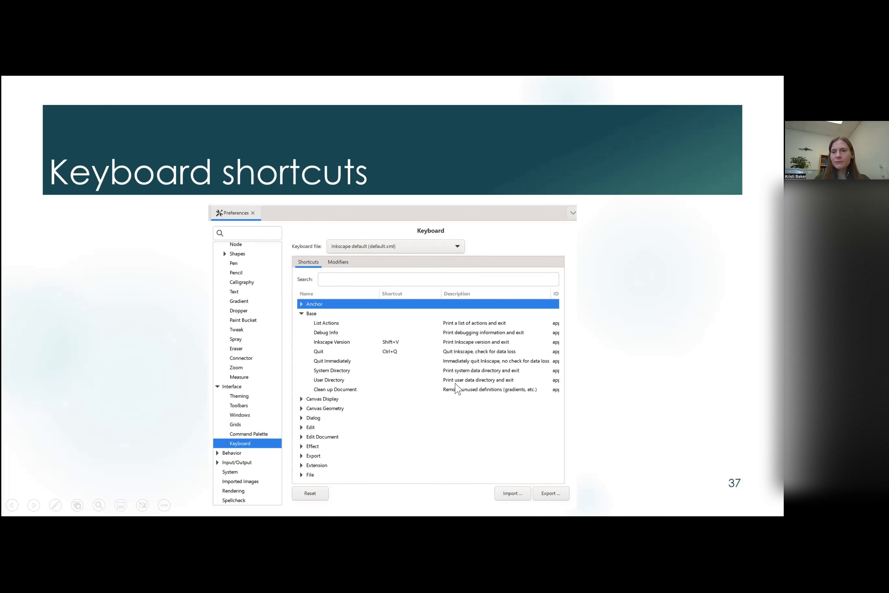
left_click(494, 385)
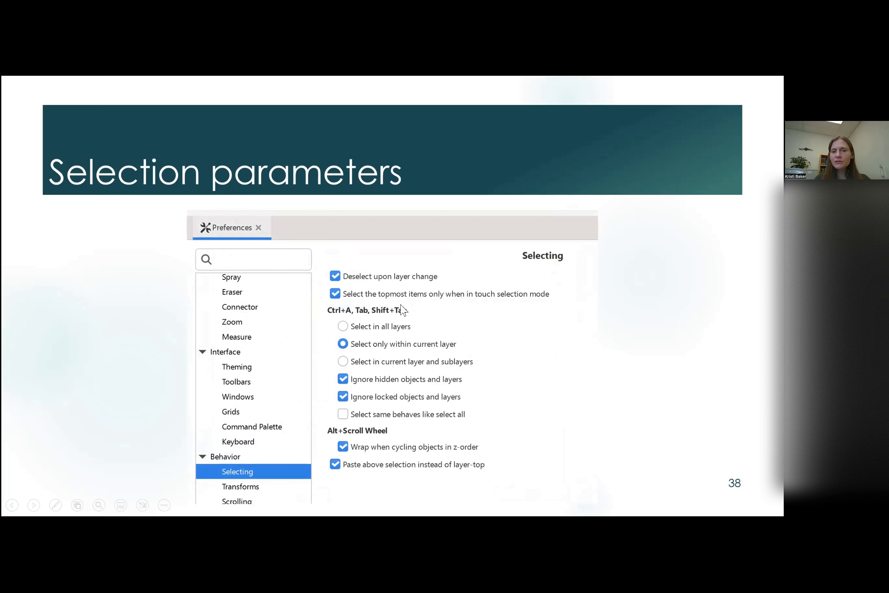
left_click(409, 424)
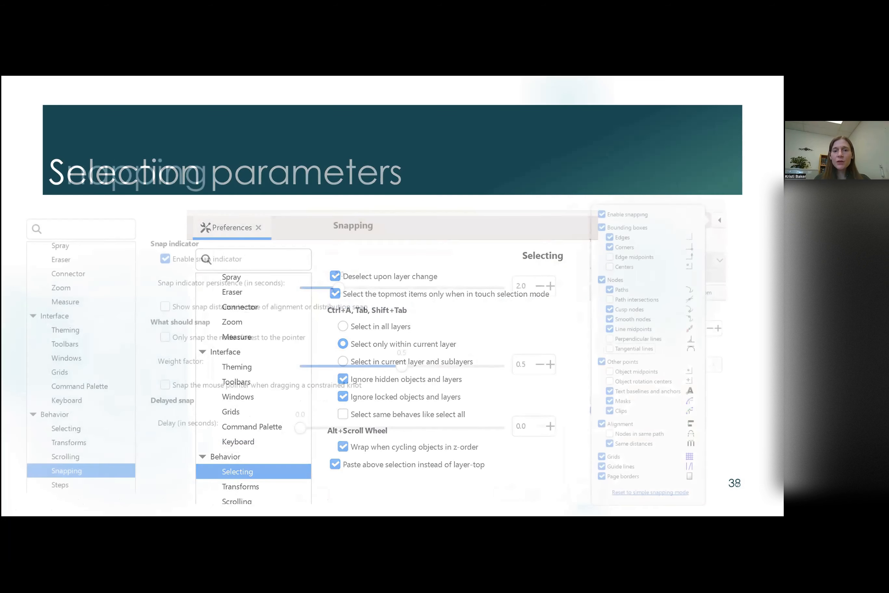
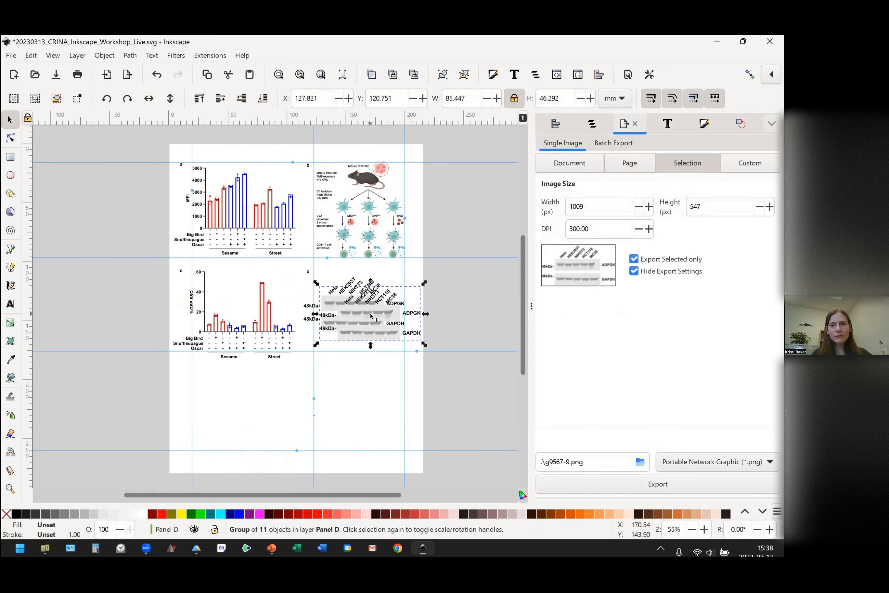
Move the duplicated blot group into the empty area below panel d, at about X 111.8 mm, Y 192.9 mm.
left_click_drag(378, 328, 360, 414)
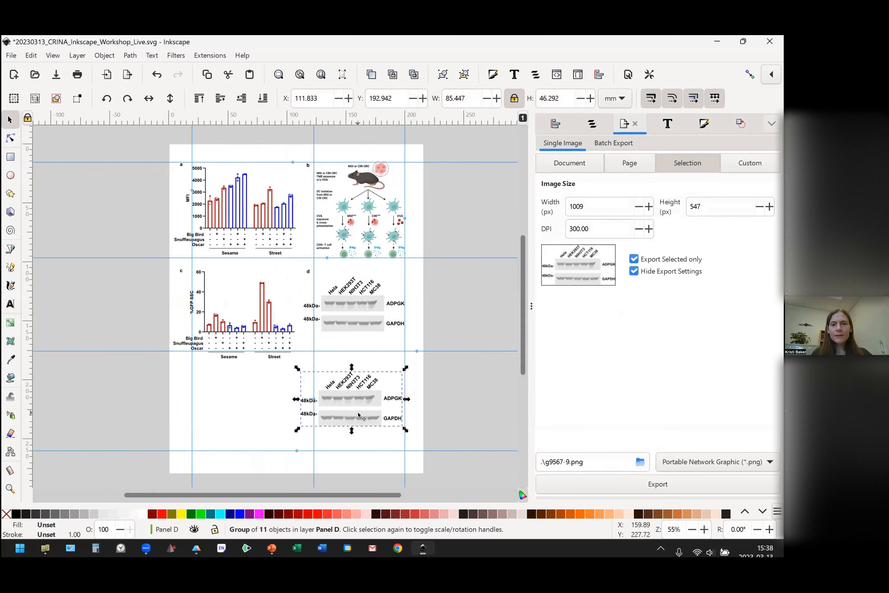
right_click(362, 404)
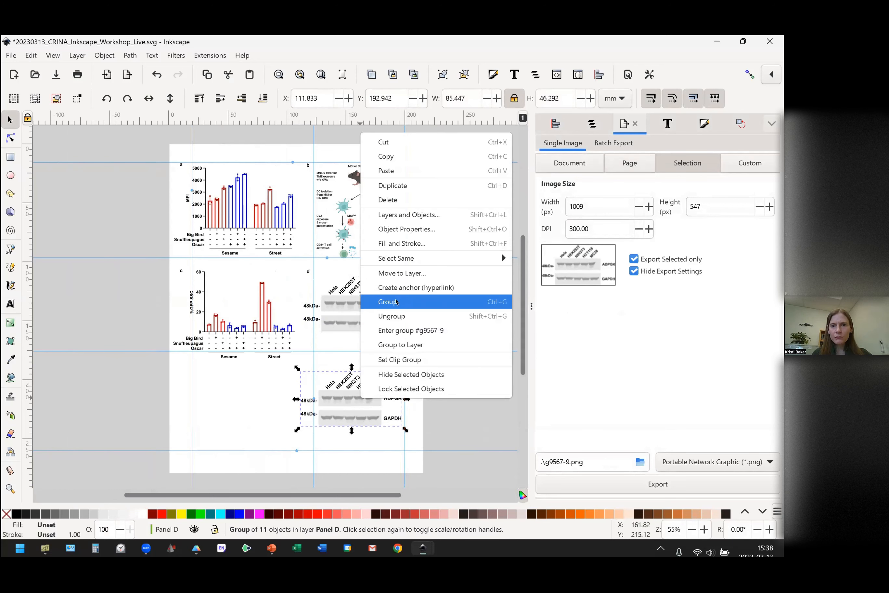
left_click(398, 302)
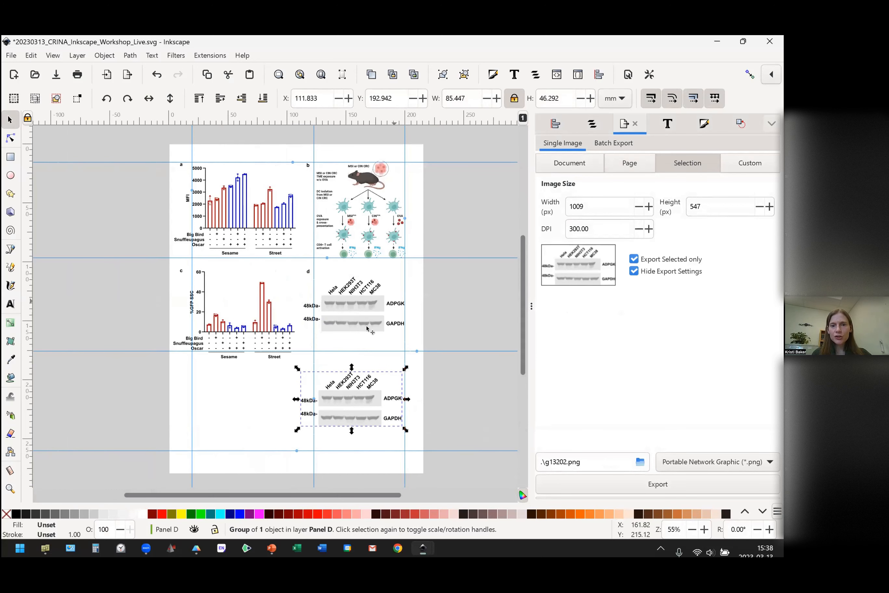
right_click(364, 399)
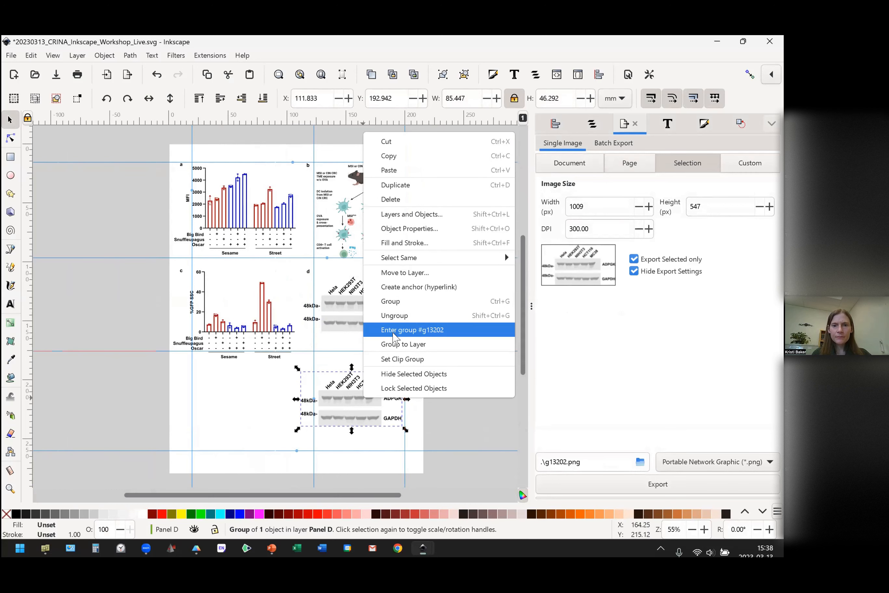
left_click(395, 315)
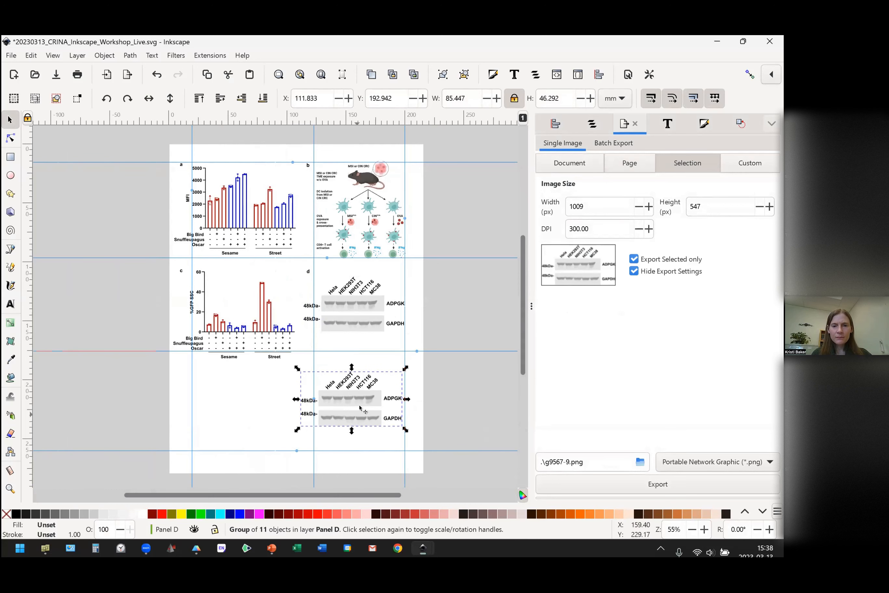
left_click(364, 395)
left_click(379, 367)
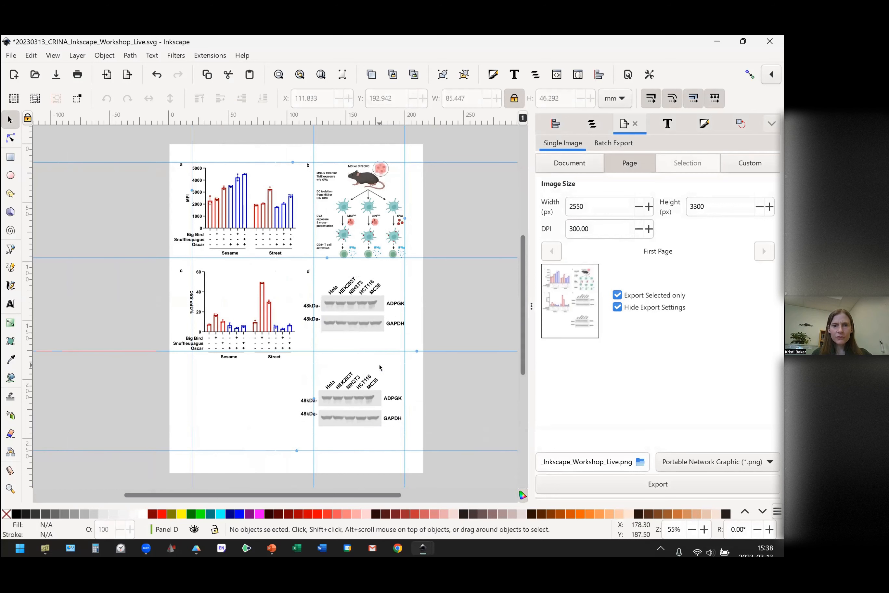
Ungroup the copied blot and delete its five slanted cell-line labels above the bands.
left_click(367, 398)
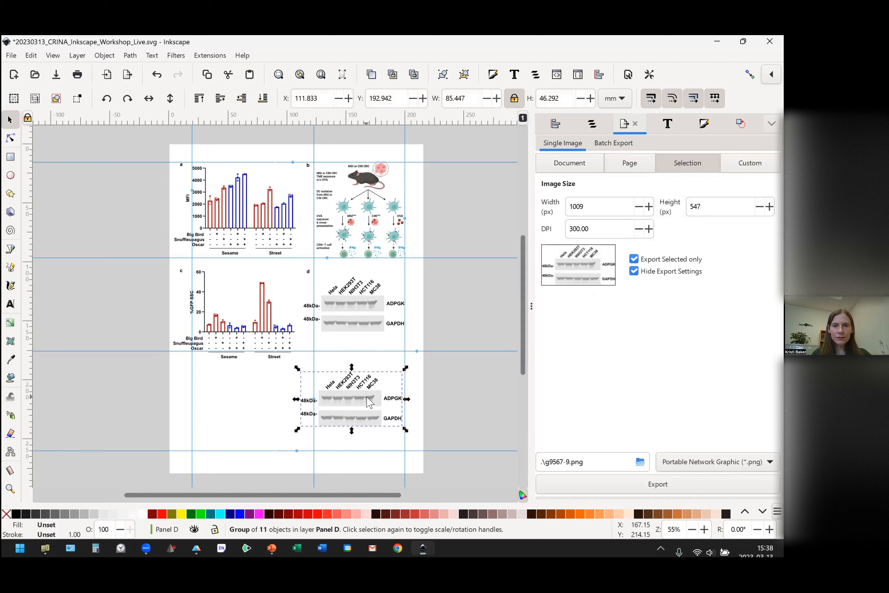
right_click(368, 397)
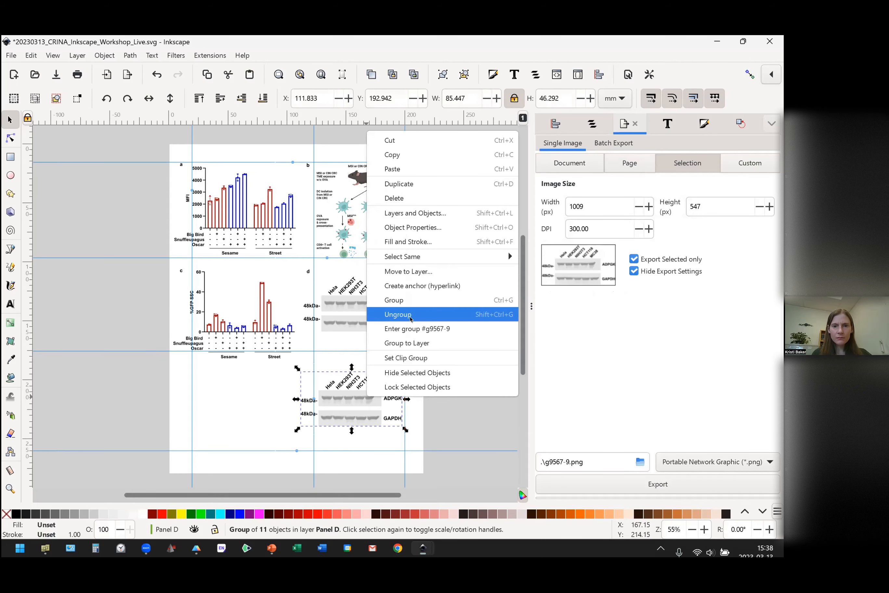
left_click(397, 314)
left_click(391, 371)
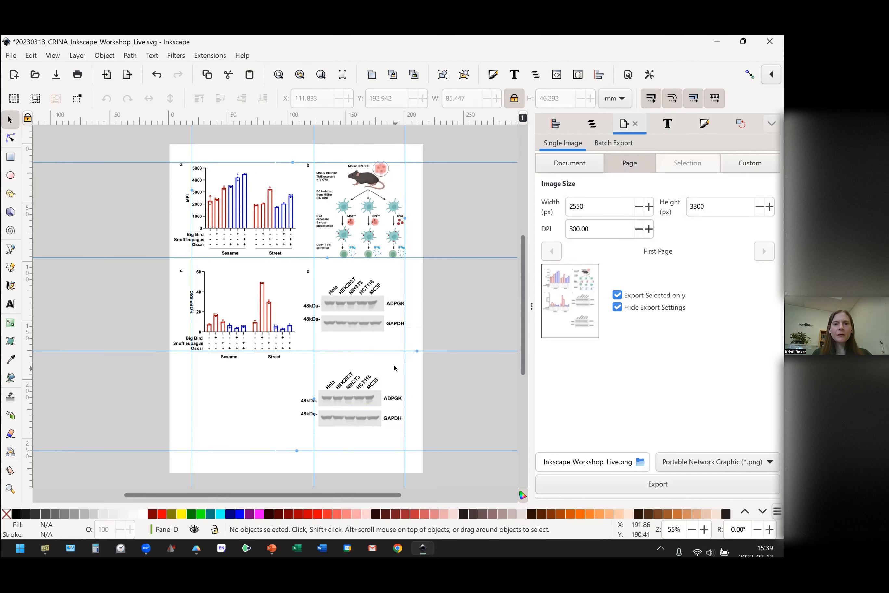
left_click_drag(394, 365, 310, 399)
key("Delete")
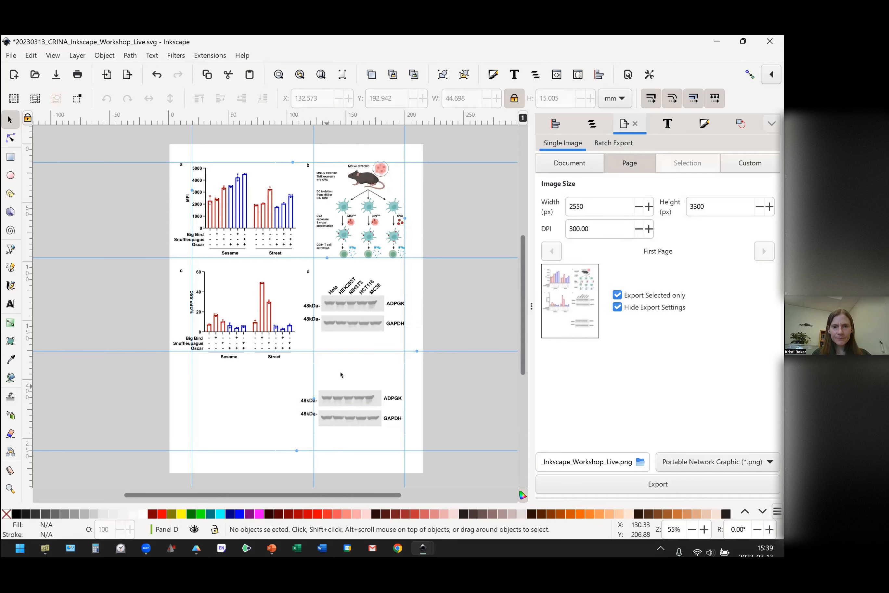
Add the text label "Drug X" in 12 pt Arial Bold above the copied blot's ADPGK image.
scroll(370, 369, "down", 4)
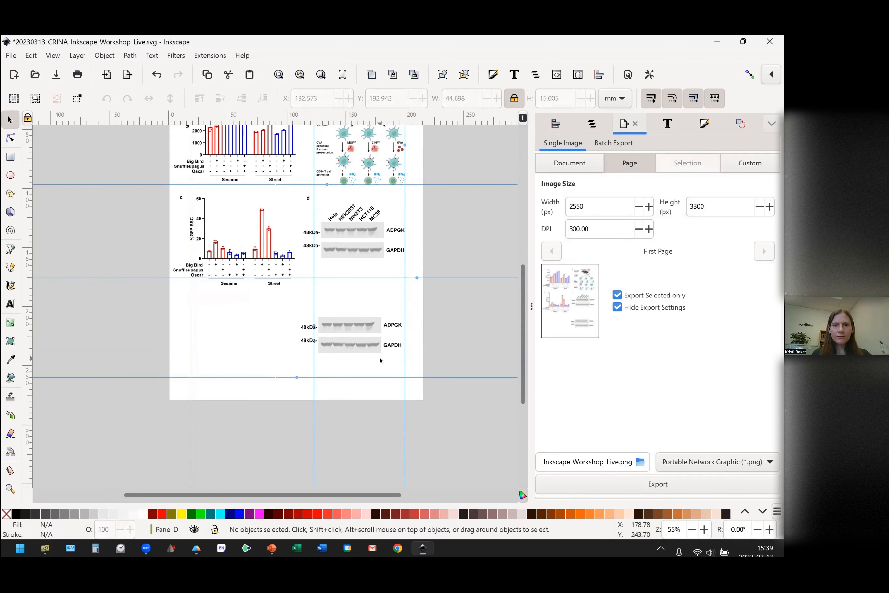
scroll(380, 359, "up", 4)
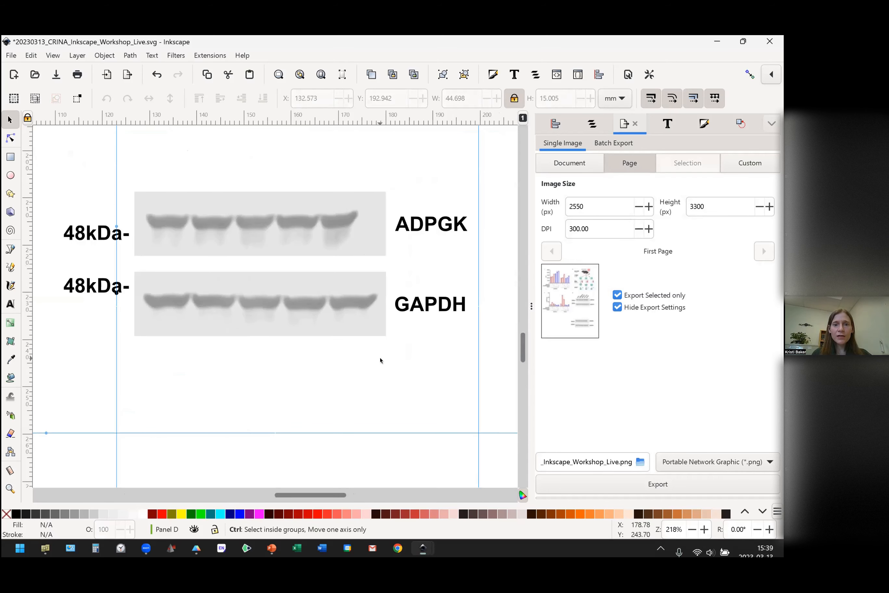
scroll(380, 359, "down", 1)
scroll(380, 360, "left", 3)
scroll(380, 360, "right", 2)
scroll(380, 359, "up", 2)
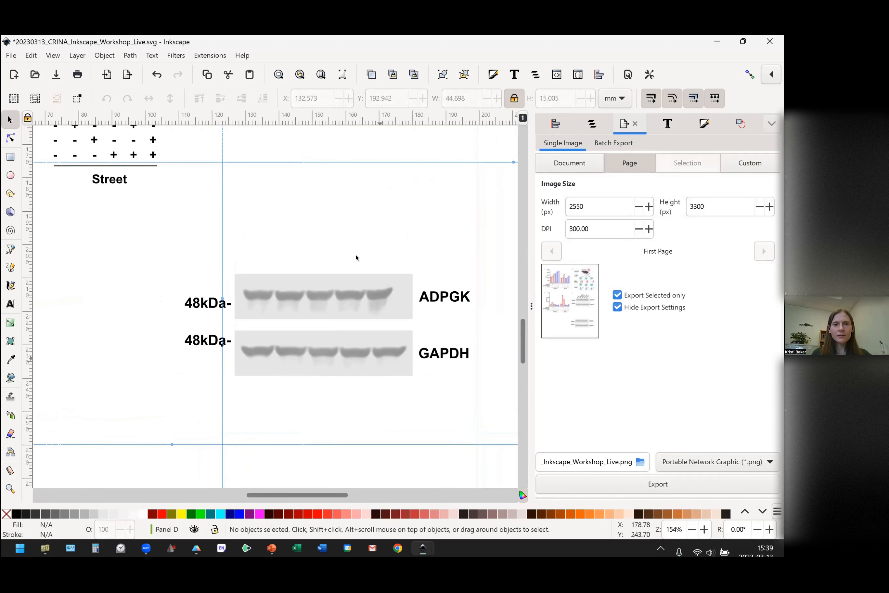
left_click(10, 303)
left_click(248, 197)
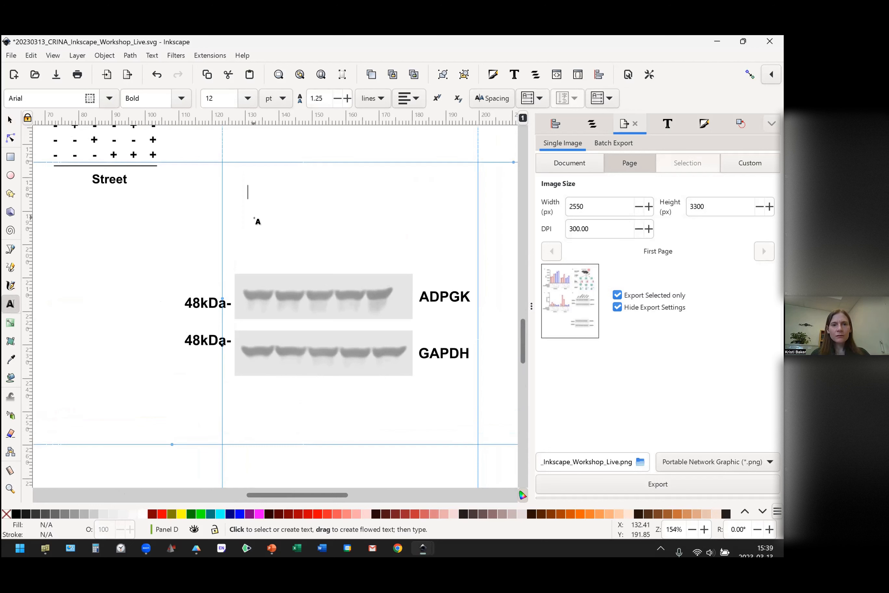
type("Drug ")
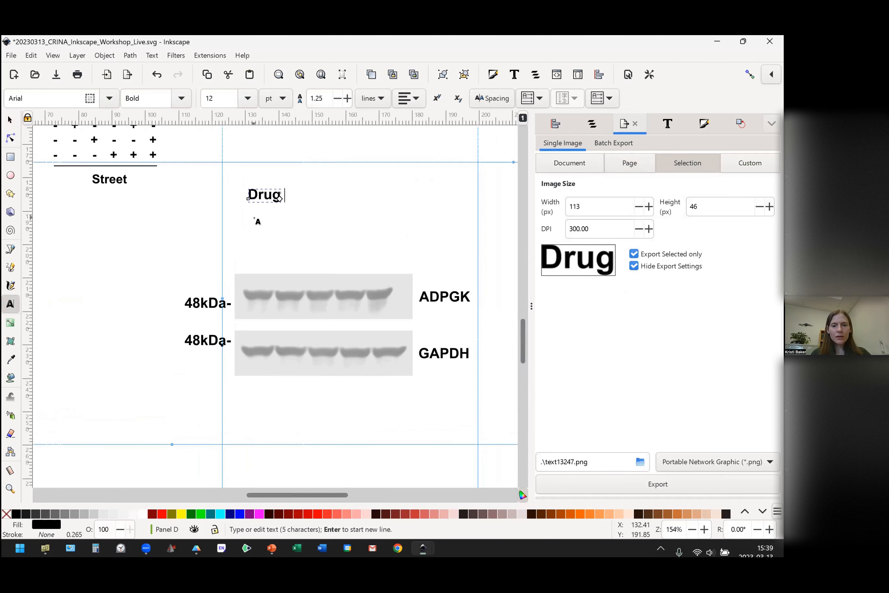
type("X")
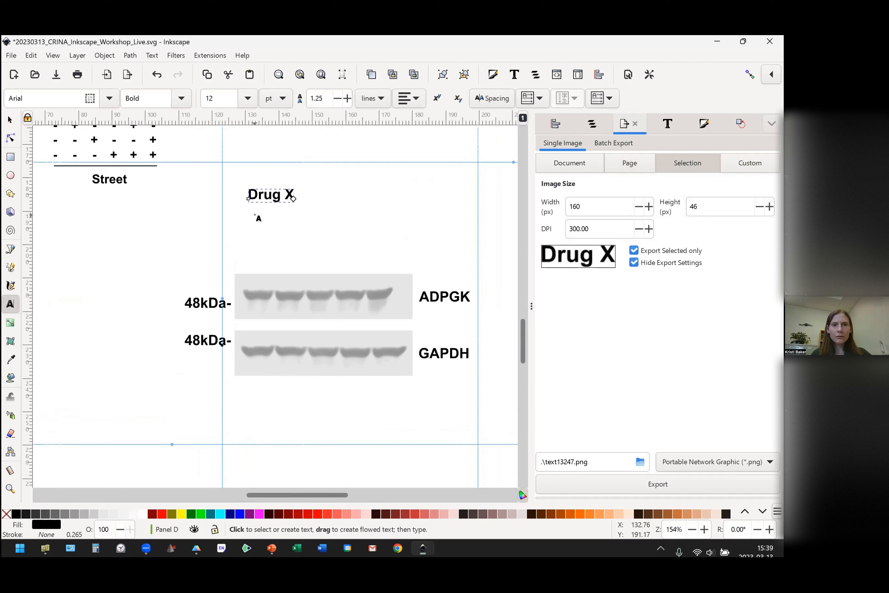
Add separate text labels "Drug Y" and "Drug Q" stacked beneath the Drug X label.
left_click(255, 215)
type("Drug ")
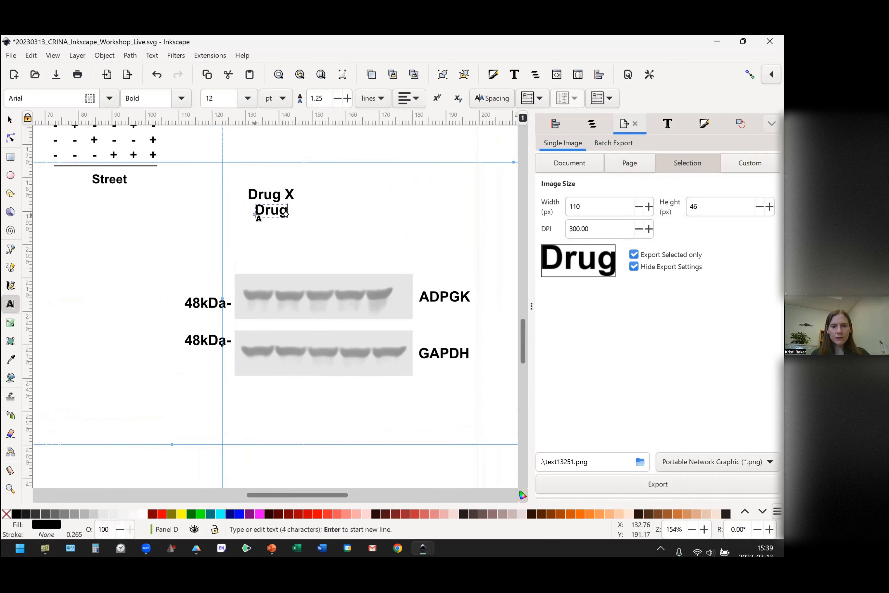
type("Y")
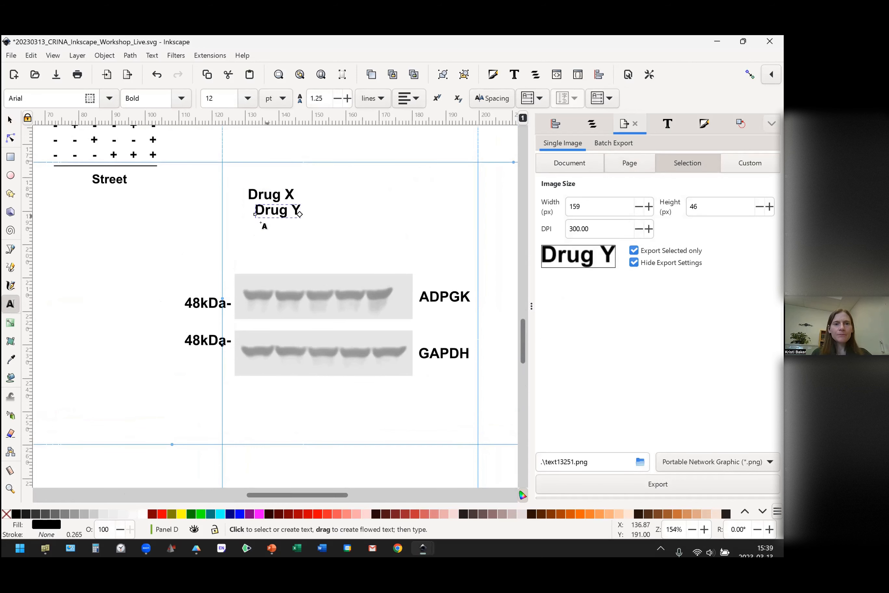
left_click_drag(274, 210, 264, 211)
left_click(270, 212)
left_click(254, 227)
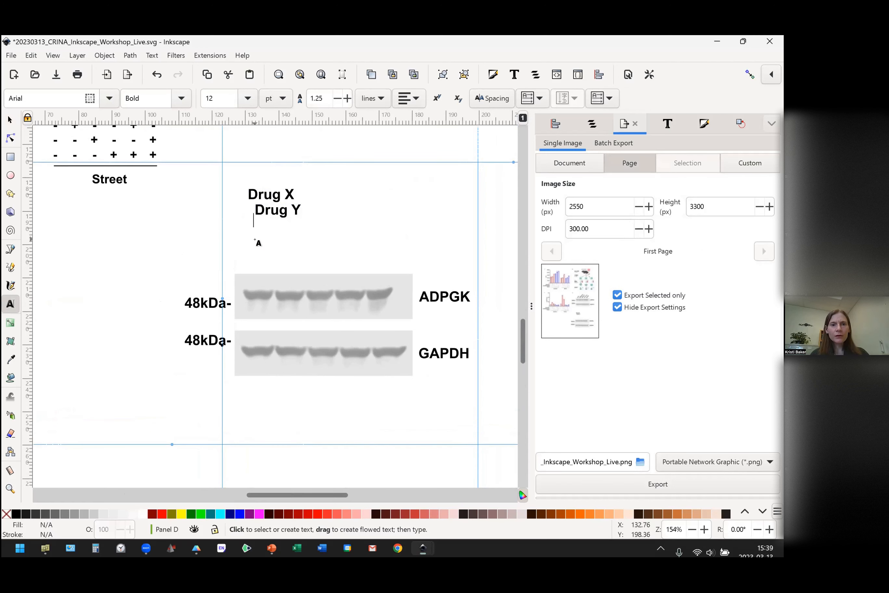
type("Drug ")
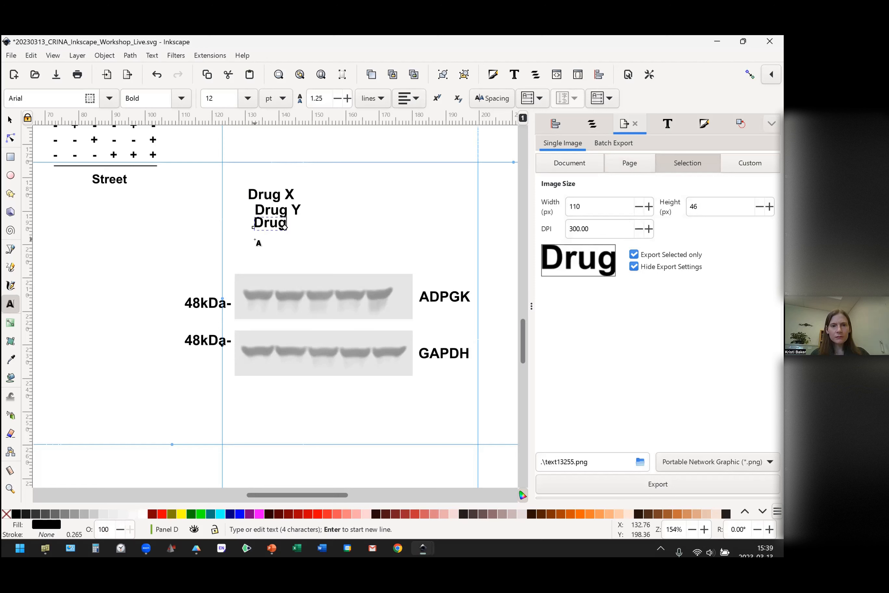
type("Q")
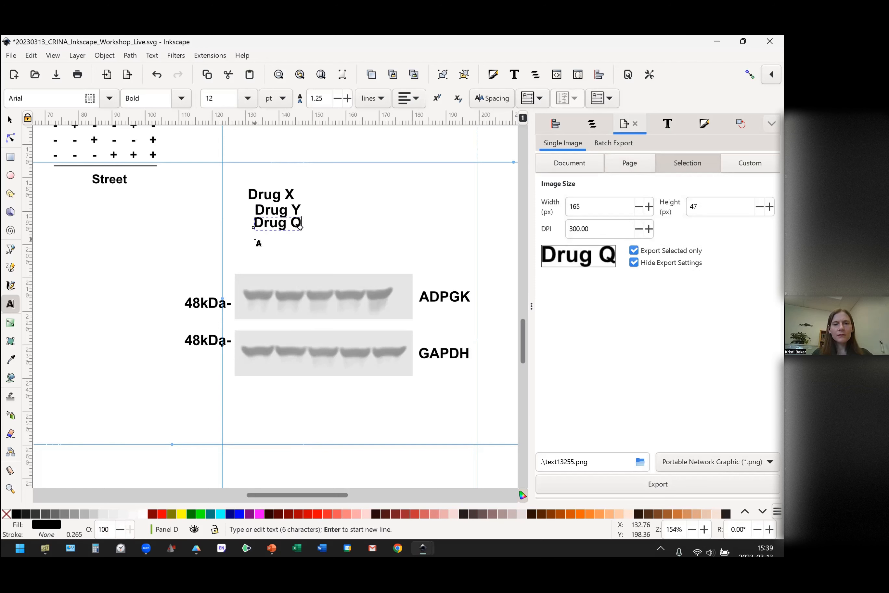
Add a first row of five separate text signs beside the drug labels, reading -, +, -, -, +.
left_click(322, 202)
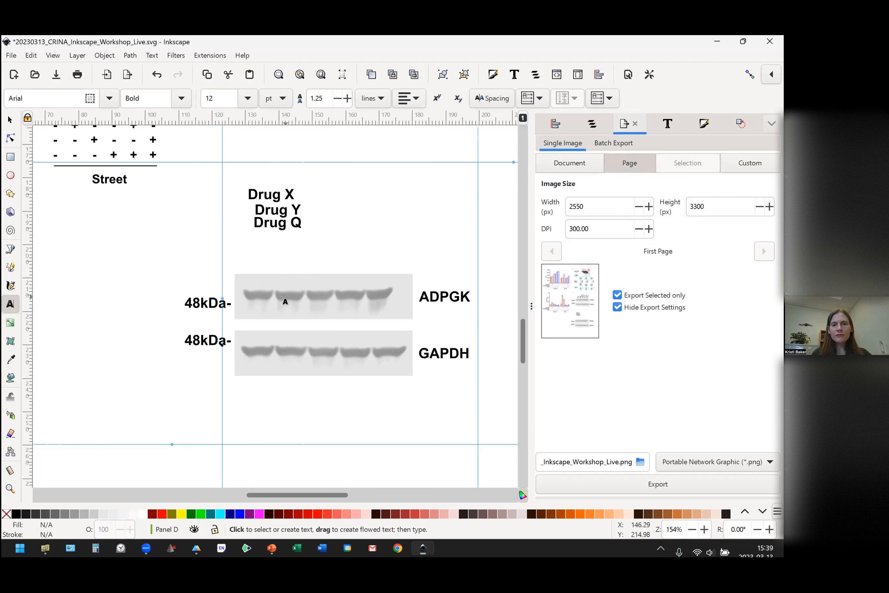
left_click(316, 191)
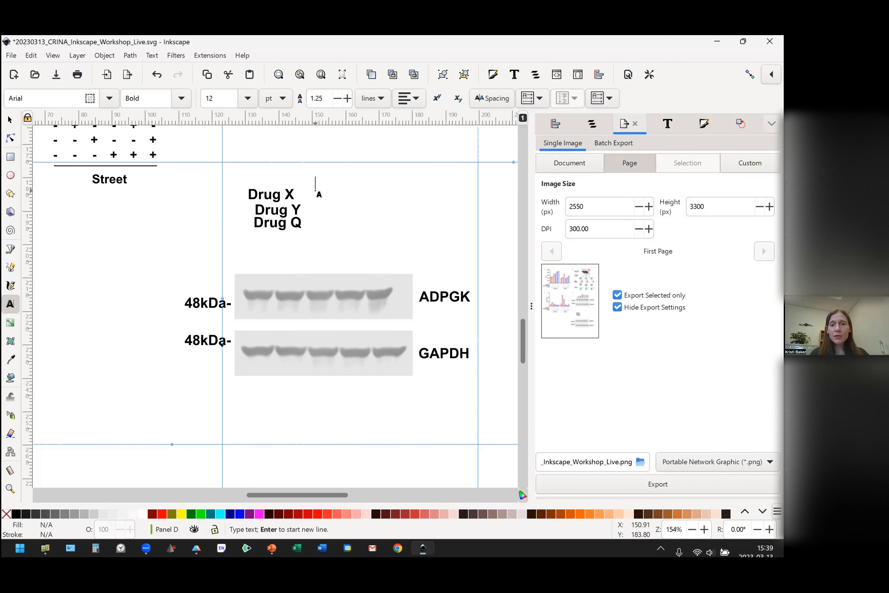
type("-")
left_click(332, 188)
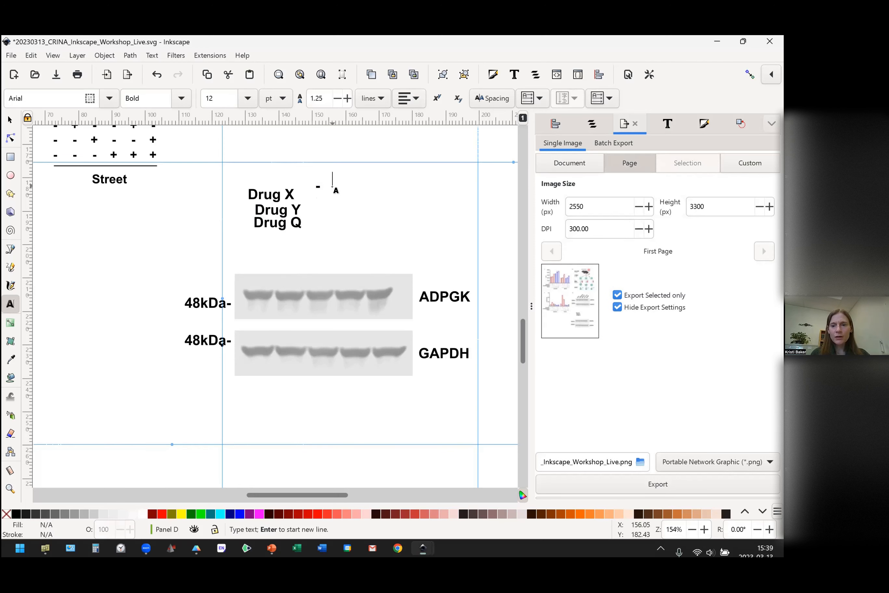
type("+")
left_click(360, 182)
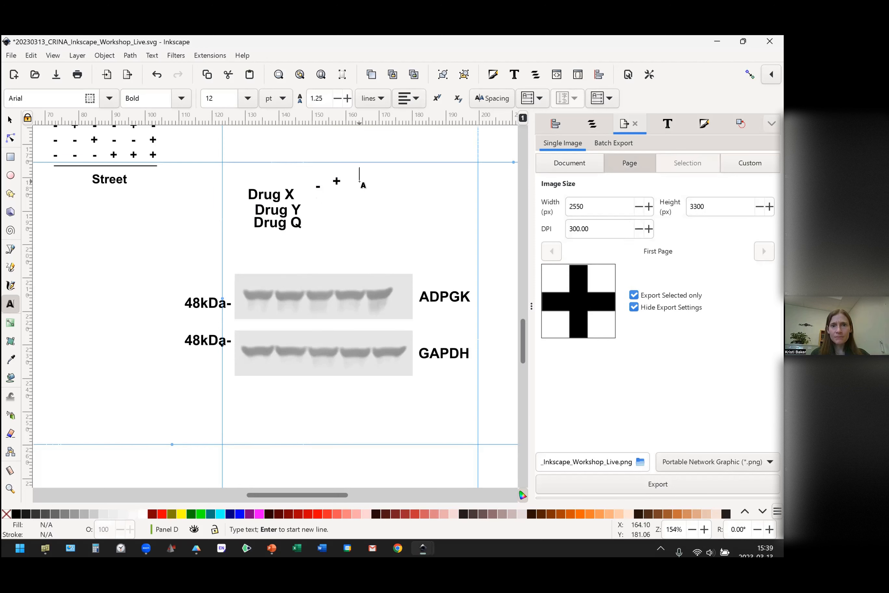
type("-")
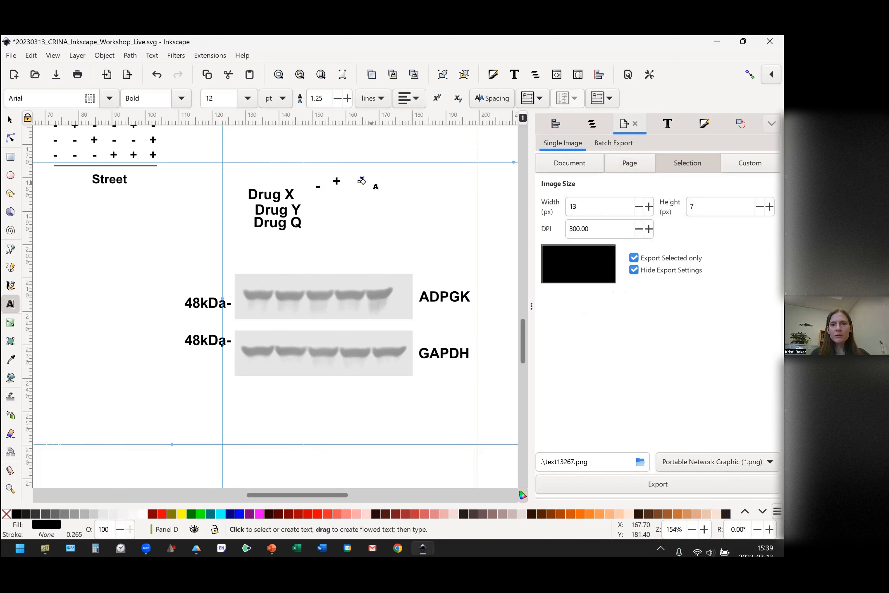
left_click(372, 183)
type("-")
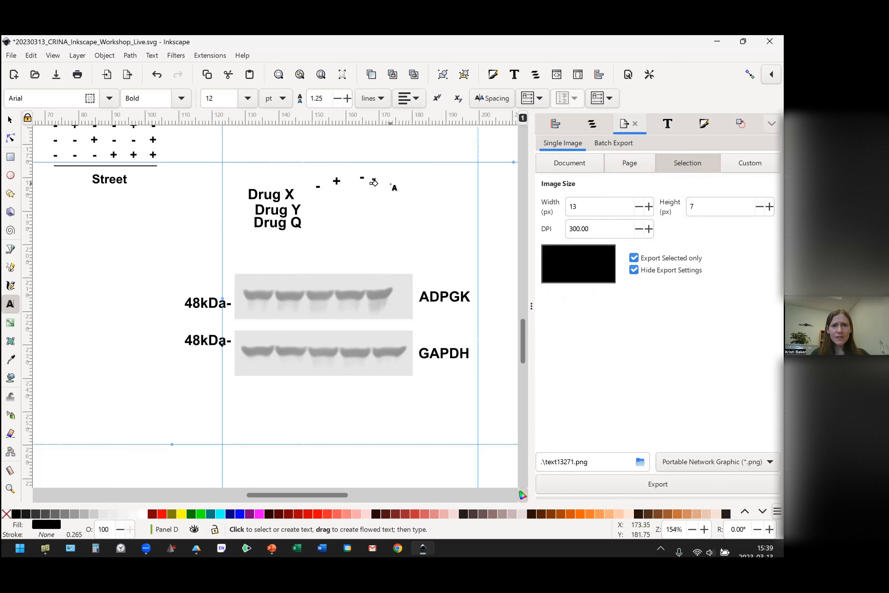
left_click(390, 182)
type("+")
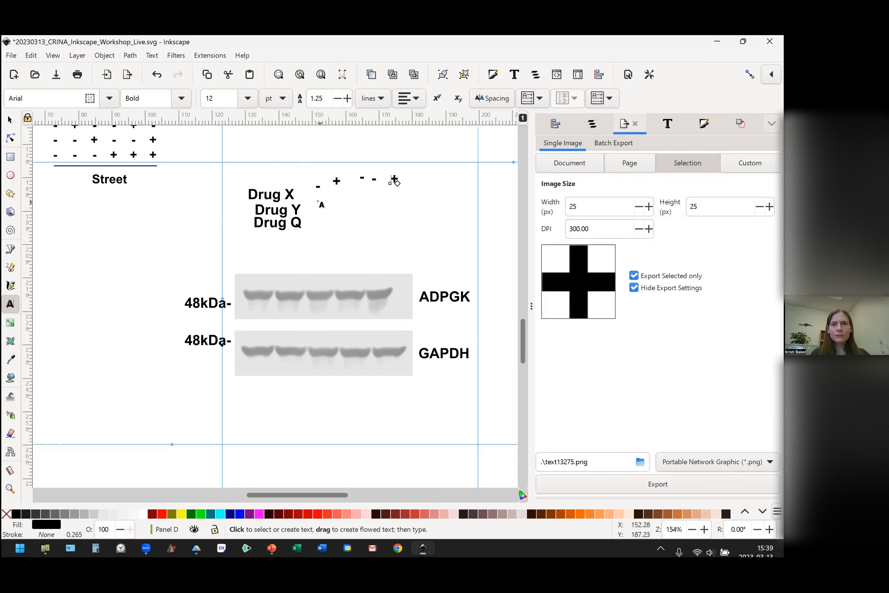
Add a second row of five separate text signs beneath the first, reading +, -, +, +, +.
left_click(315, 202)
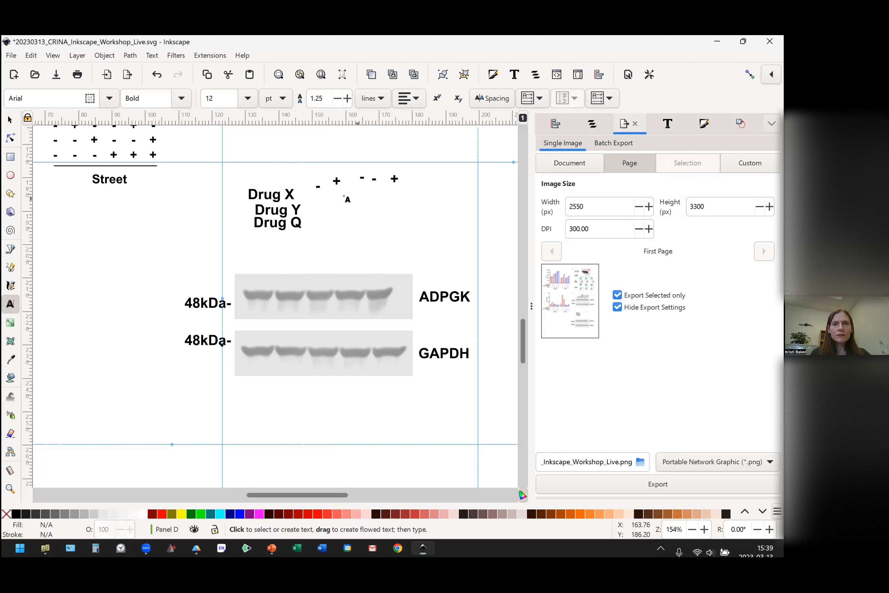
left_click(319, 201)
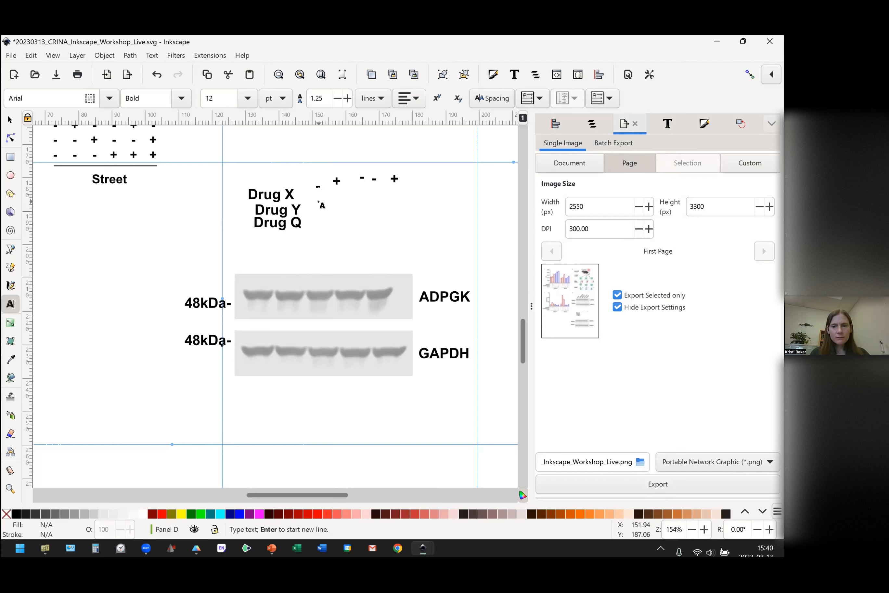
type("+")
left_click(344, 202)
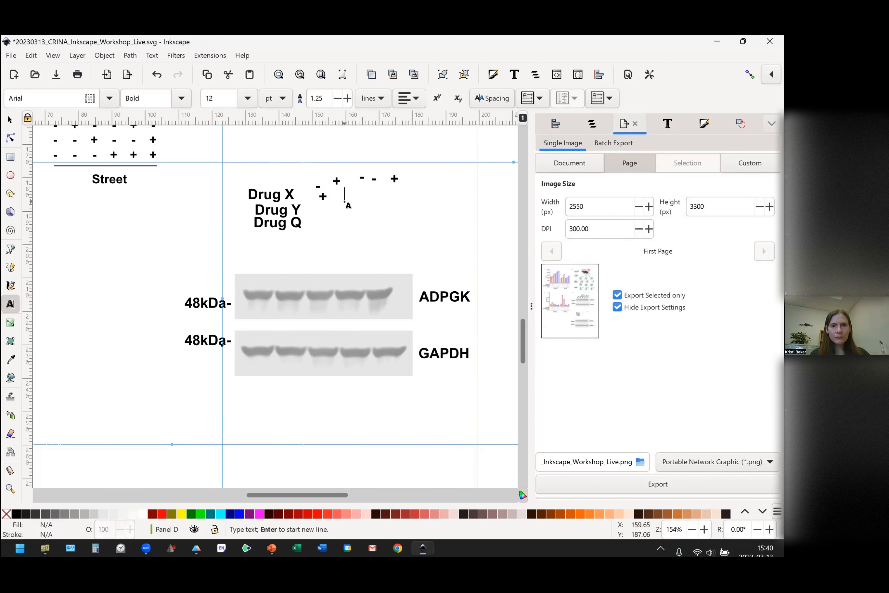
type("1")
key("BackSpace")
type("-")
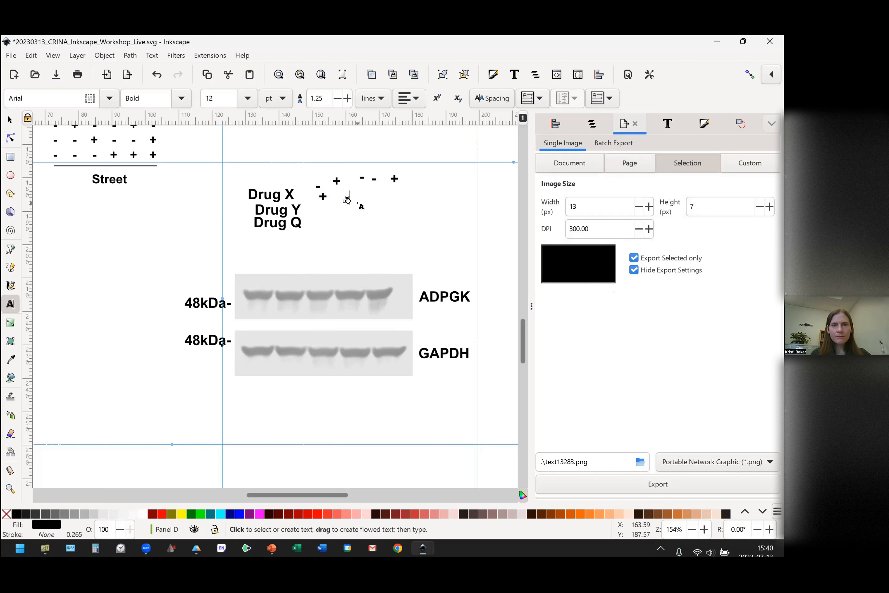
left_click(357, 202)
type("+")
left_click(389, 196)
type("+")
left_click(416, 195)
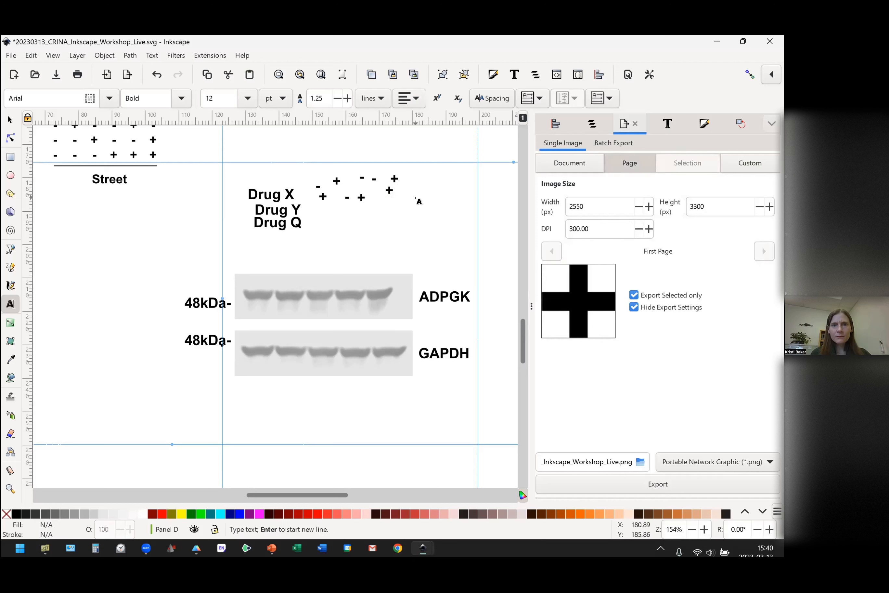
type("+")
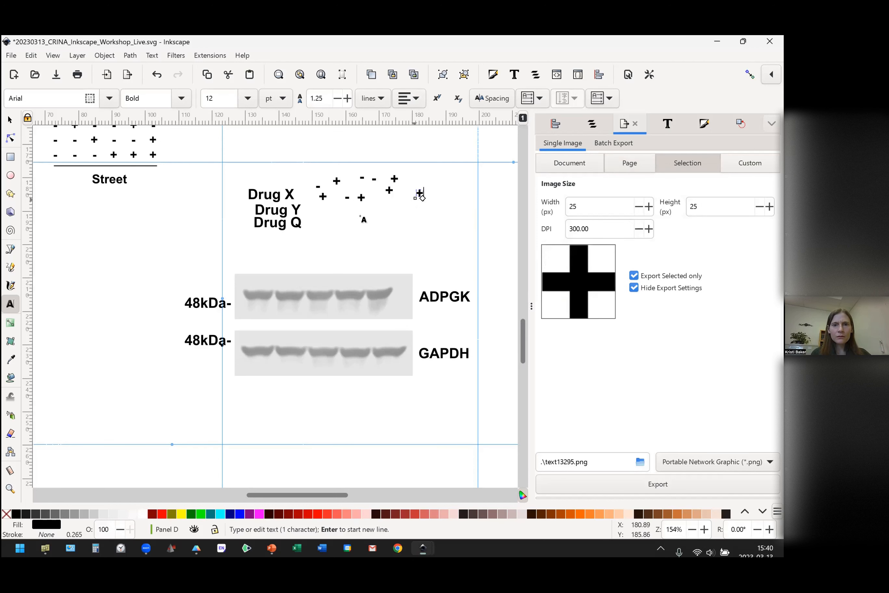
Add a third row of five separate text signs beneath the second, reading -, -, -, +, +.
left_click(322, 219)
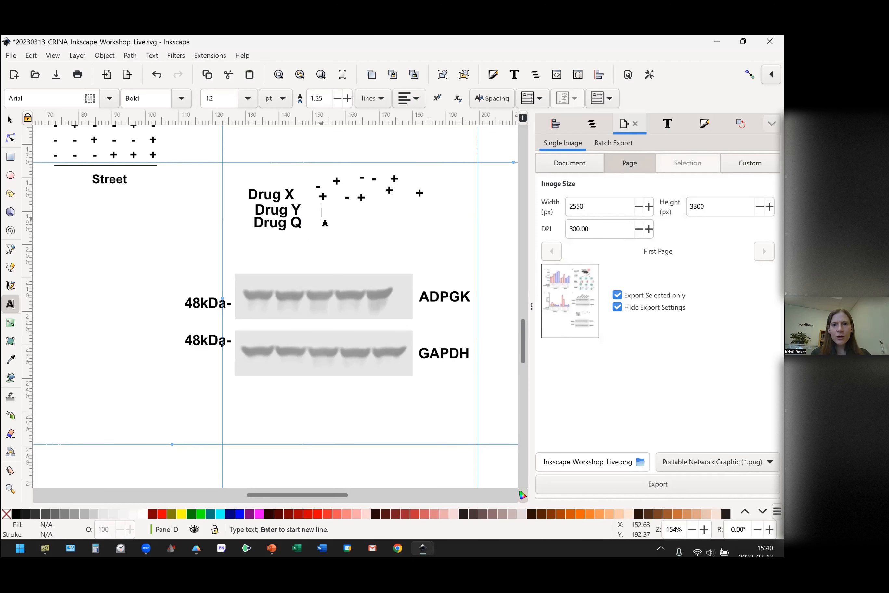
type("-")
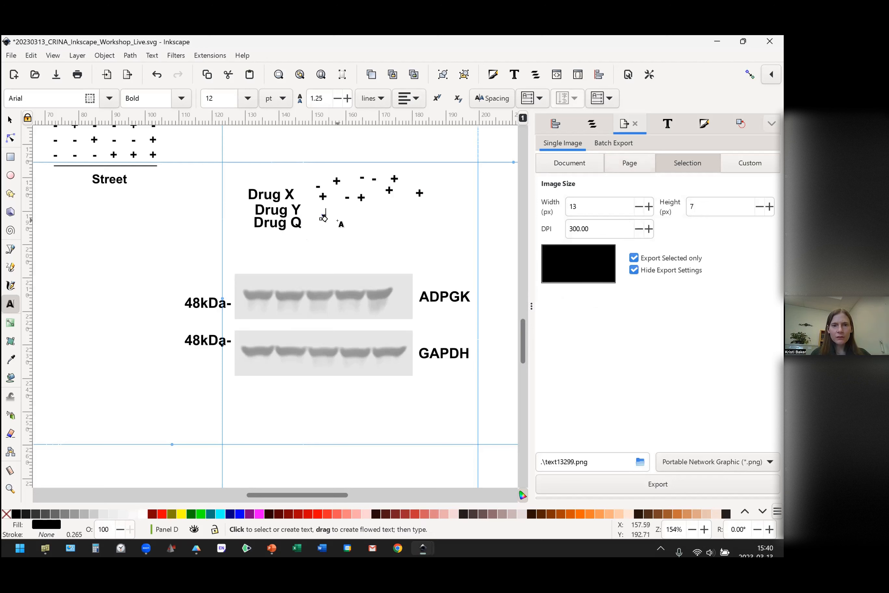
left_click(338, 220)
type("-")
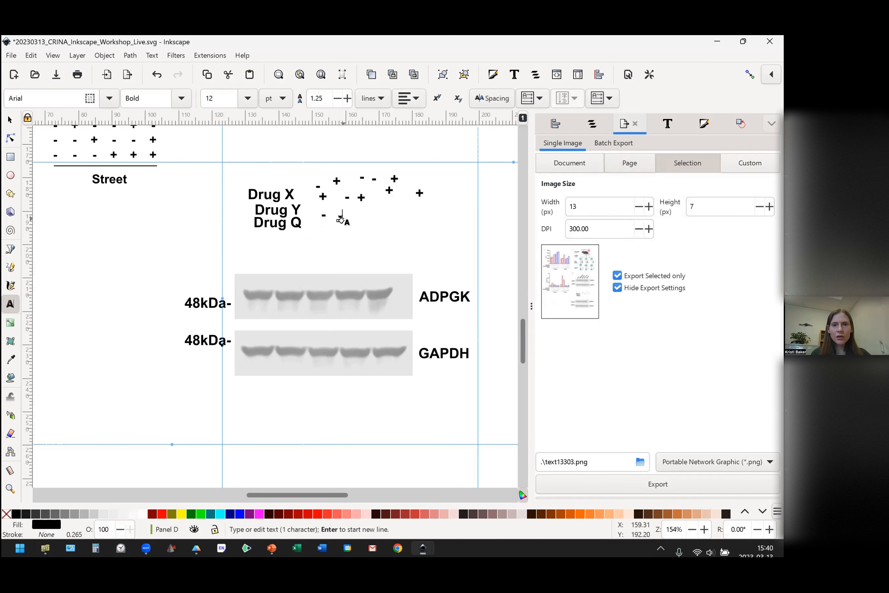
left_click(364, 216)
type("-")
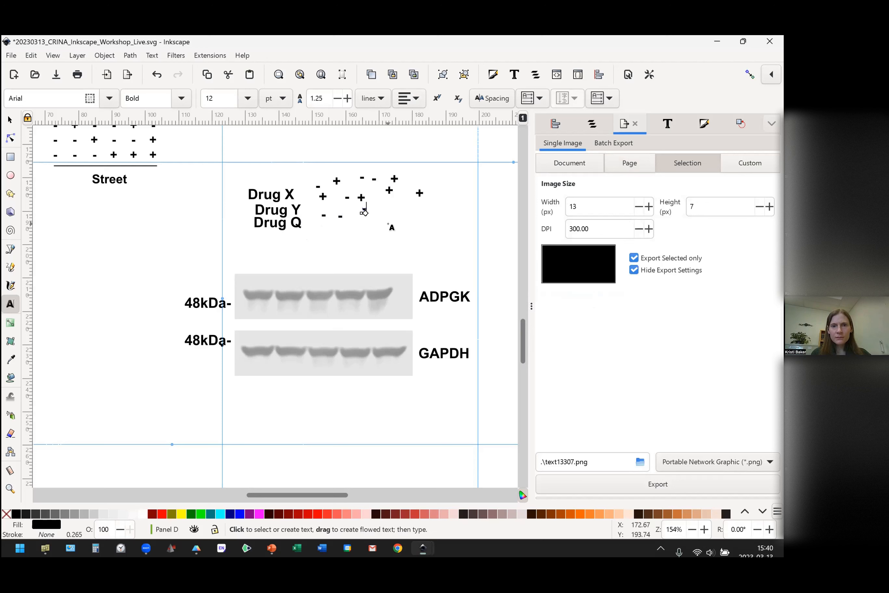
left_click(389, 217)
type("+")
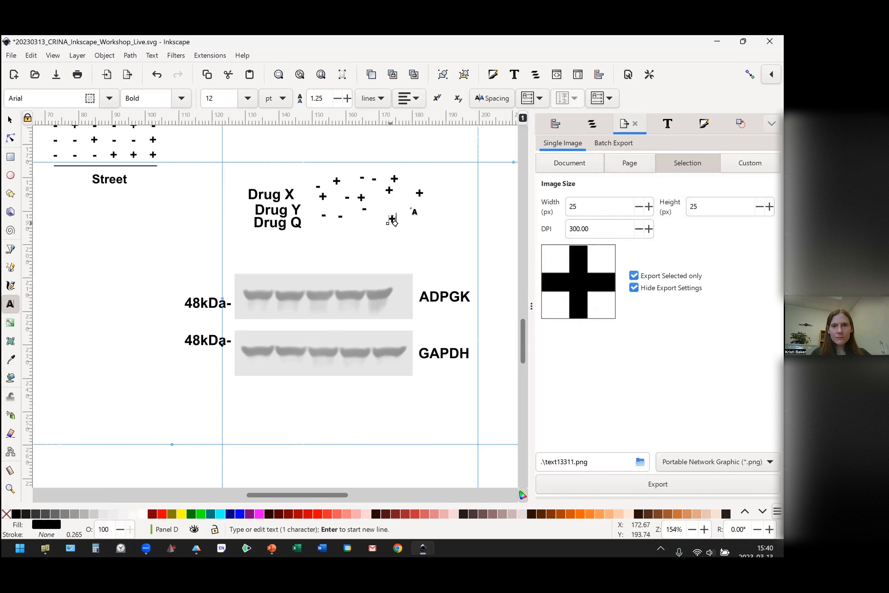
left_click(408, 215)
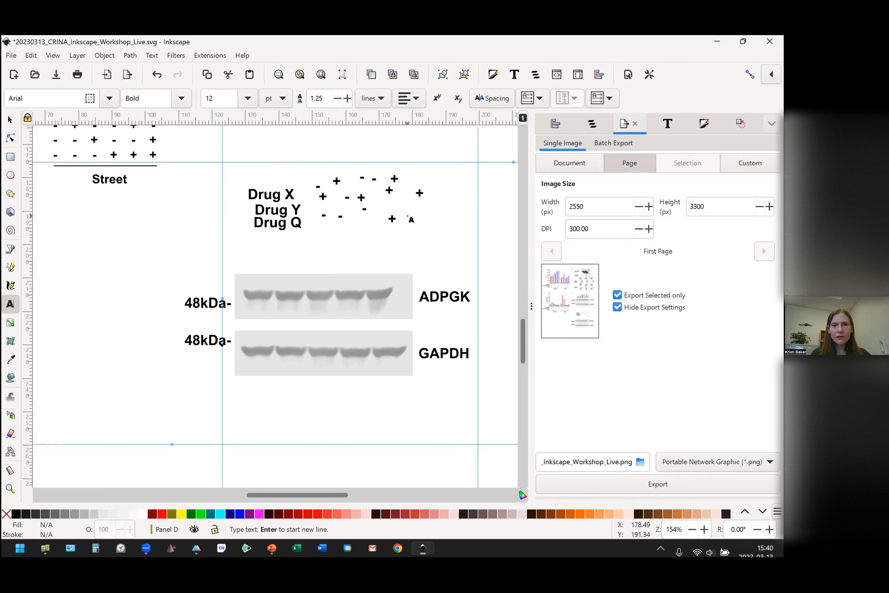
type("+")
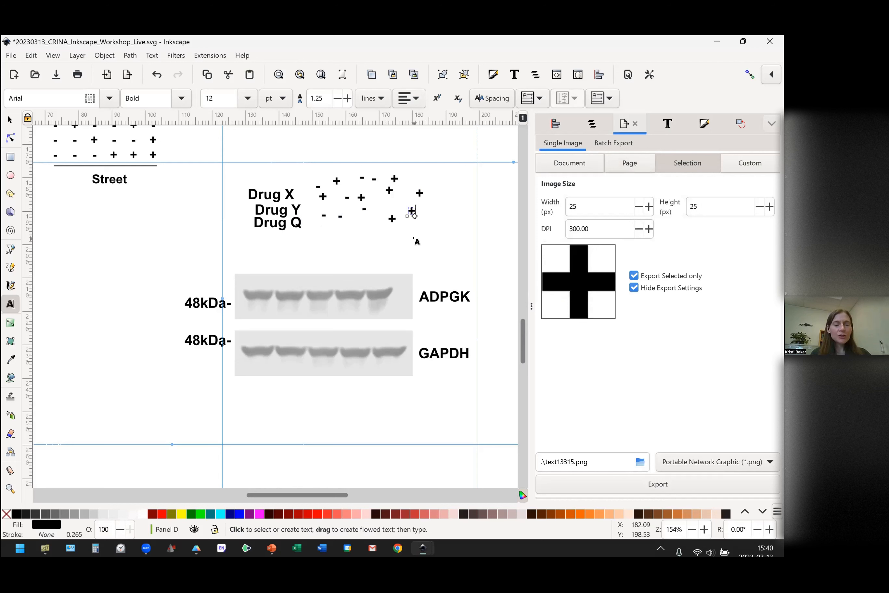
key("Escape")
key("Escape")
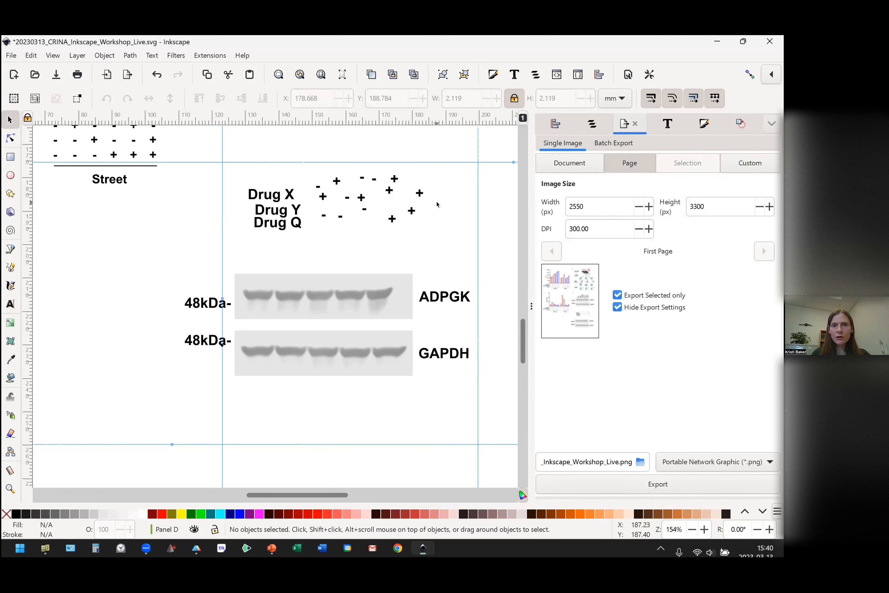
Align the five signs of the third row along a common horizontal axis, relative to the first selected.
left_click_drag(432, 204, 309, 240)
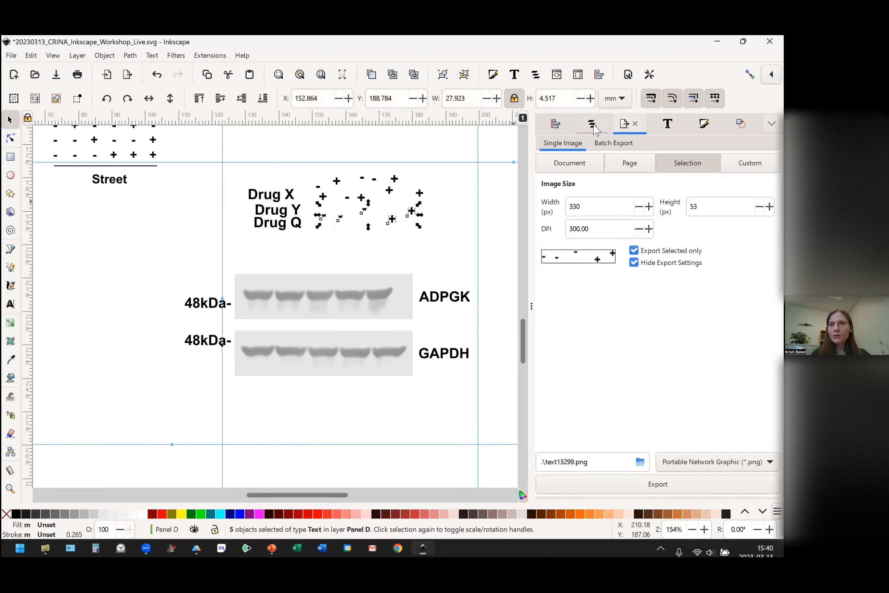
key("ctrl+shift+a")
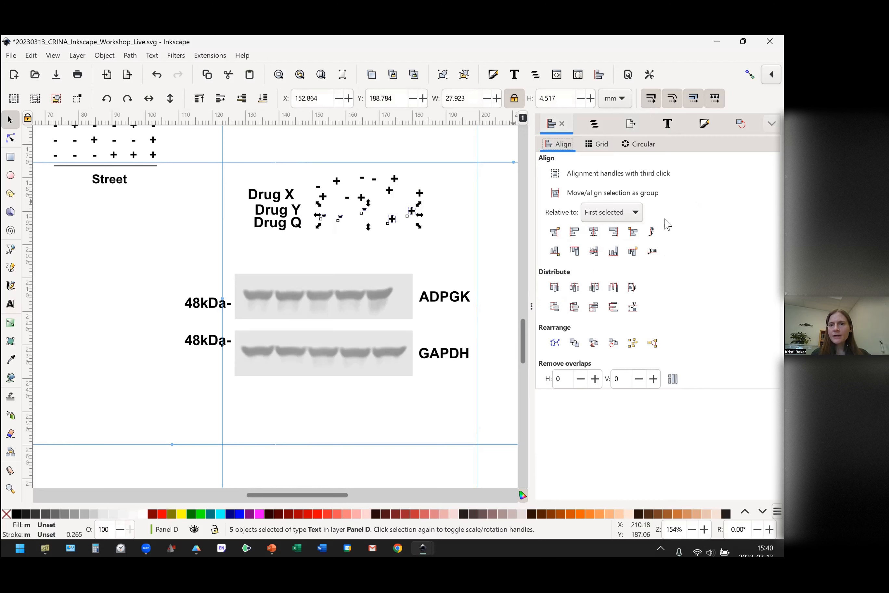
left_click(594, 250)
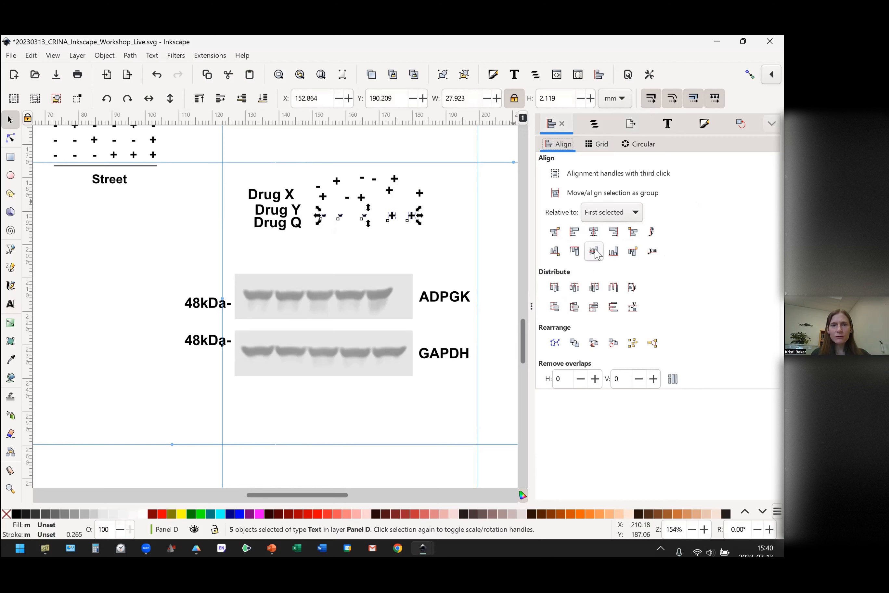
Move the third sign row just above the copied blot's ADPGK image and place the three drug labels to its left.
left_click_drag(412, 217, 380, 268)
left_click_drag(300, 176, 235, 216)
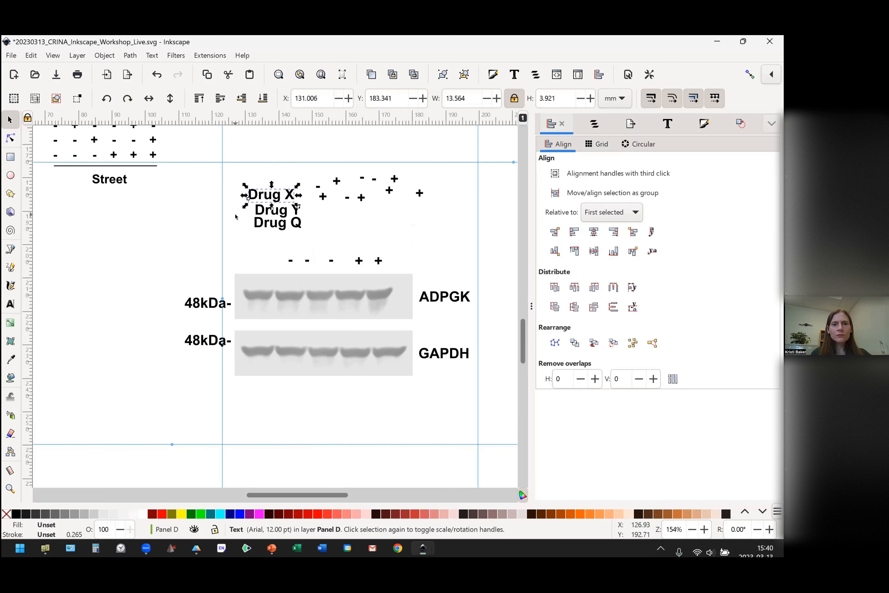
left_click_drag(231, 176, 217, 264)
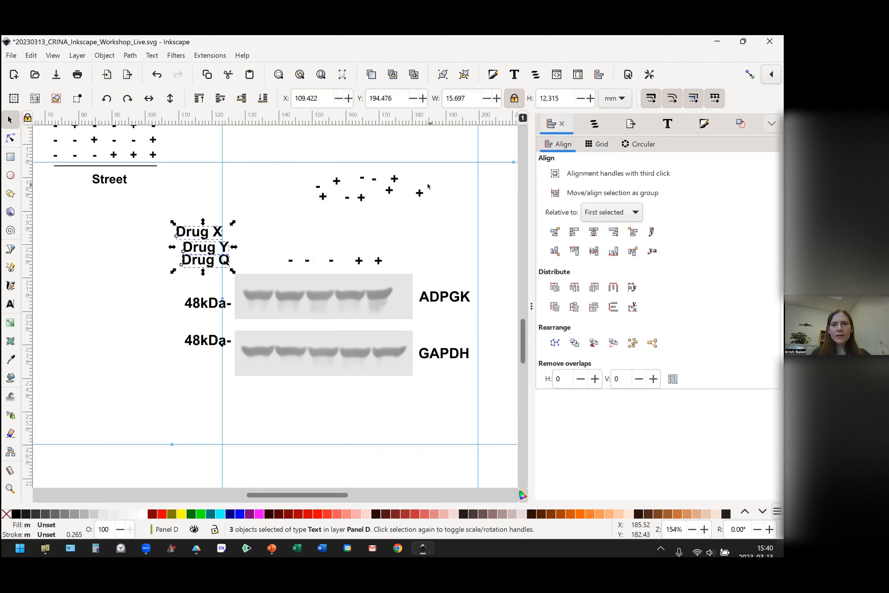
Align the five signs of the second row on a common horizontal axis and move them beside the Drug Y label.
left_click_drag(425, 184, 309, 217)
key("shift")
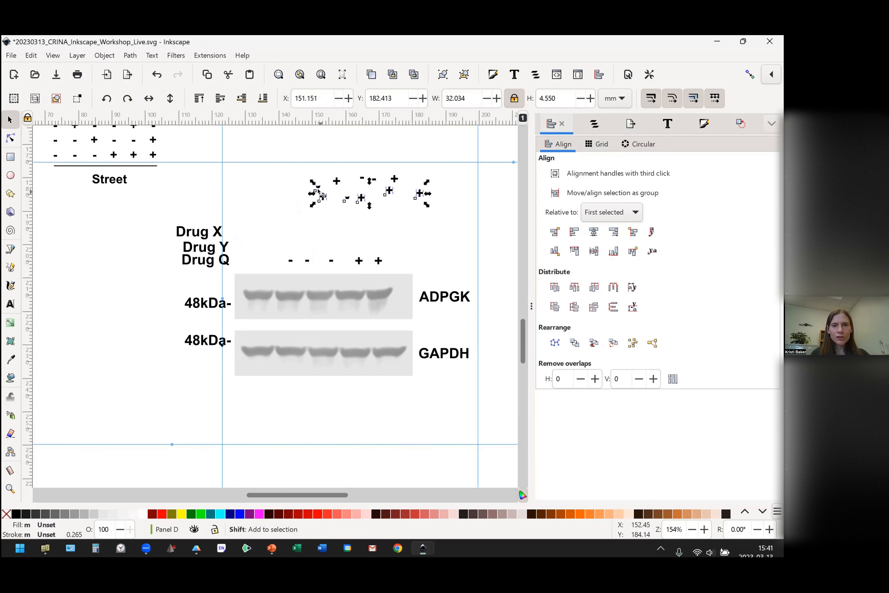
left_click(318, 190, "shift")
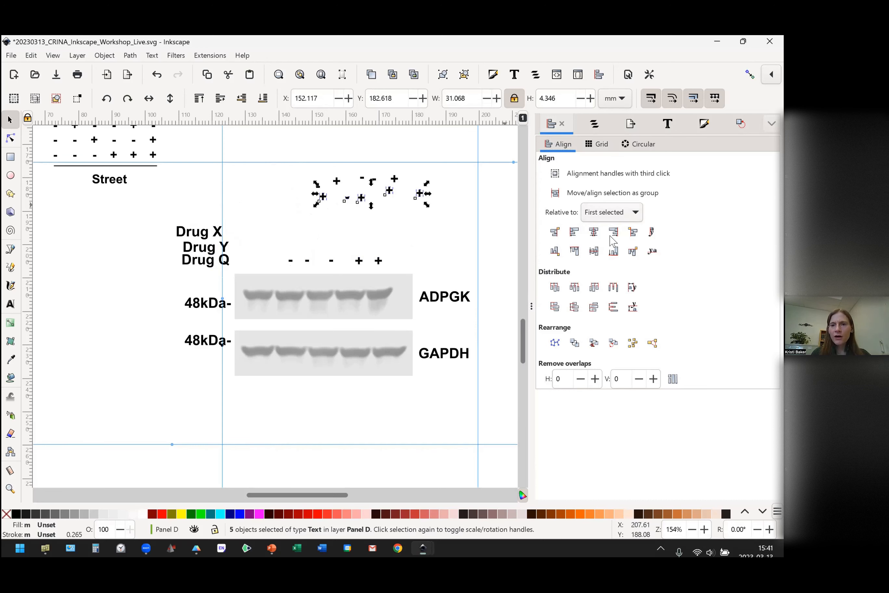
left_click(594, 251)
left_click_drag(409, 220, 367, 268)
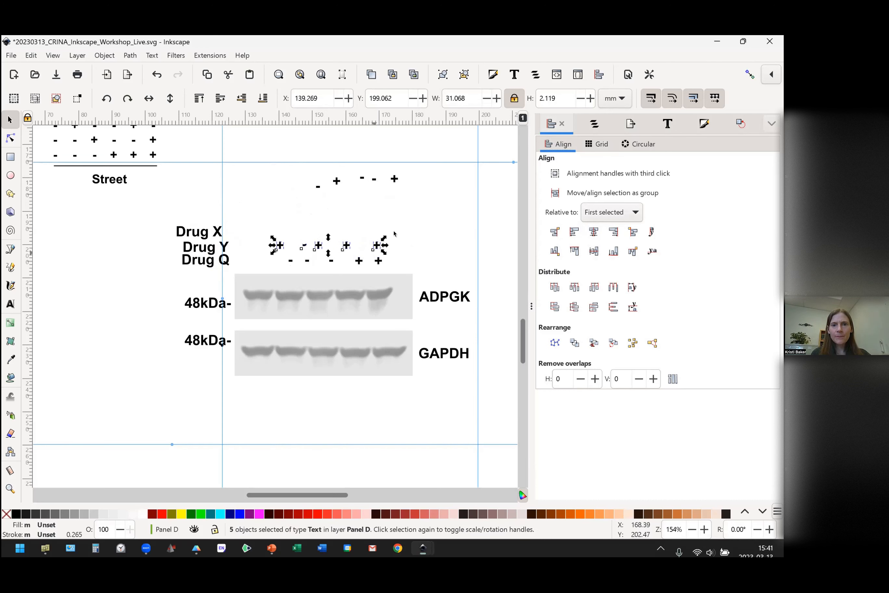
Align the five signs of the first row on a common horizontal axis and move them beside the Drug X label.
left_click_drag(393, 170, 304, 201)
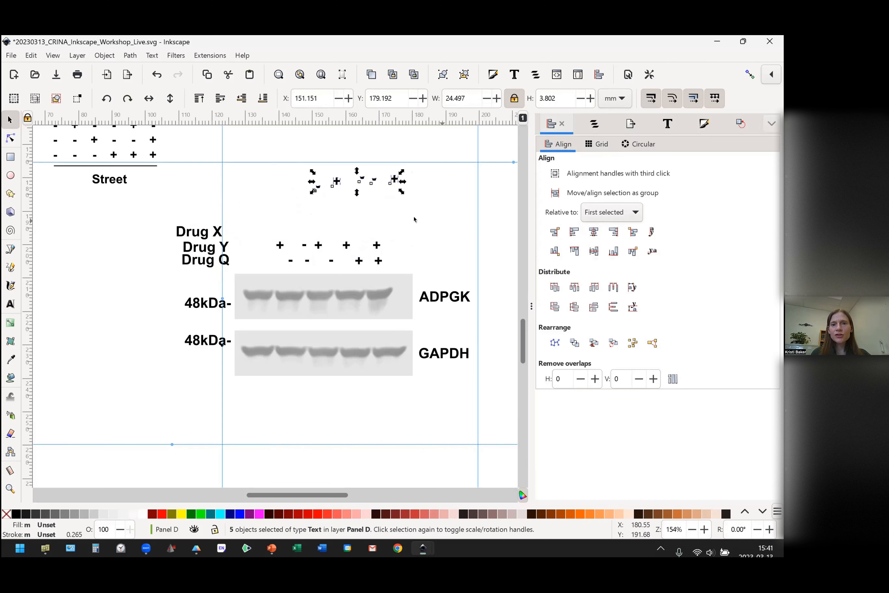
left_click(594, 252)
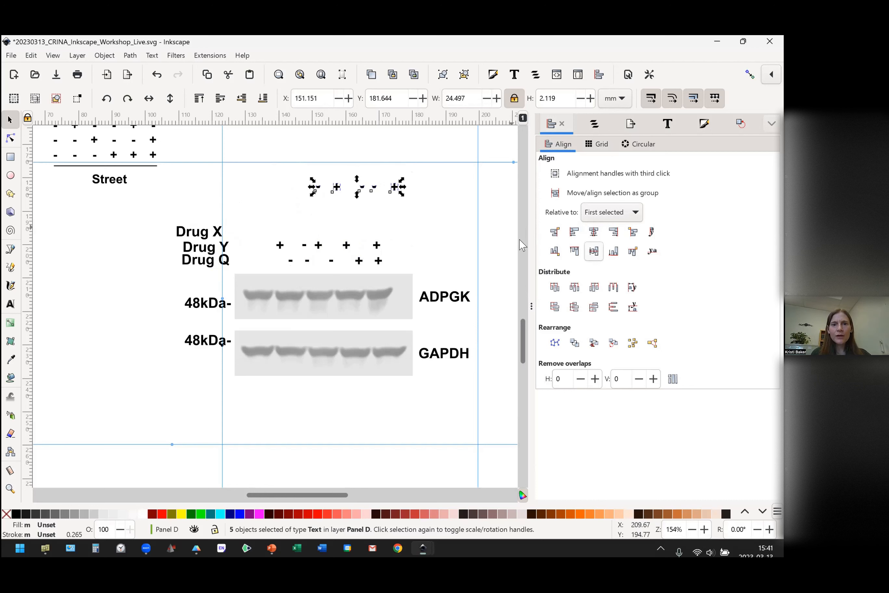
left_click_drag(396, 188, 378, 230)
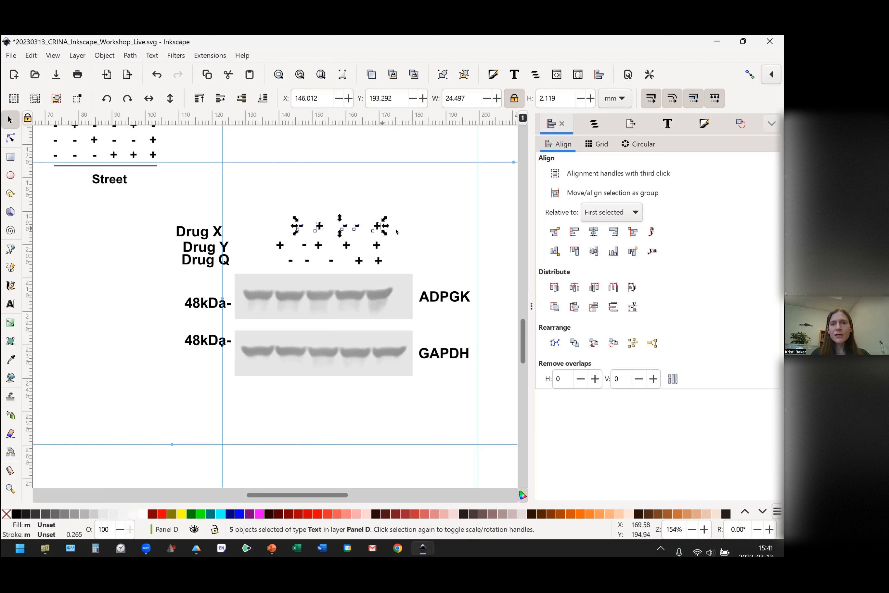
Center the last sign of all three rows on a common vertical axis to form the fifth lane's column.
left_click(397, 206)
left_click_drag(400, 200, 368, 288)
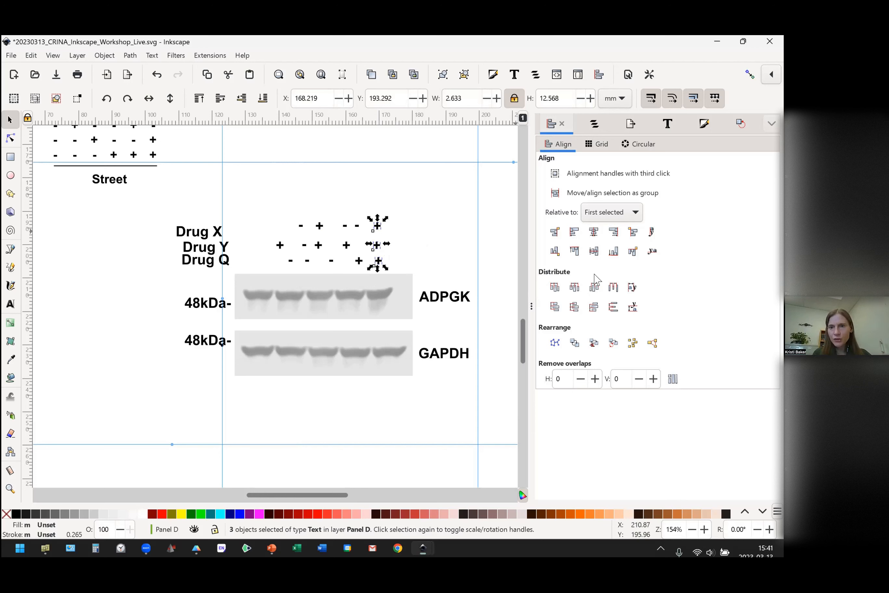
left_click(595, 232)
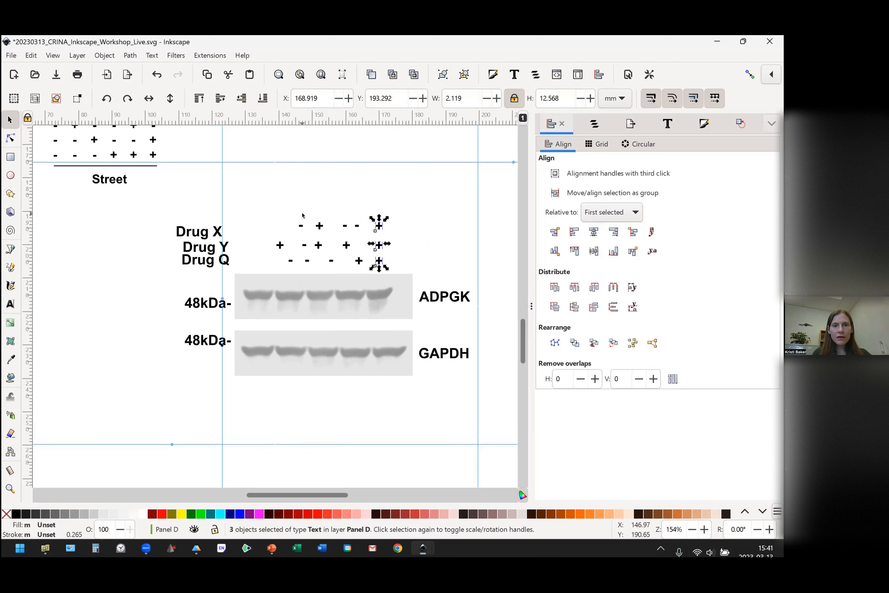
Center the first sign of each row on a common vertical axis and move the column above the first ADPGK band.
left_click_drag(295, 215, 302, 229)
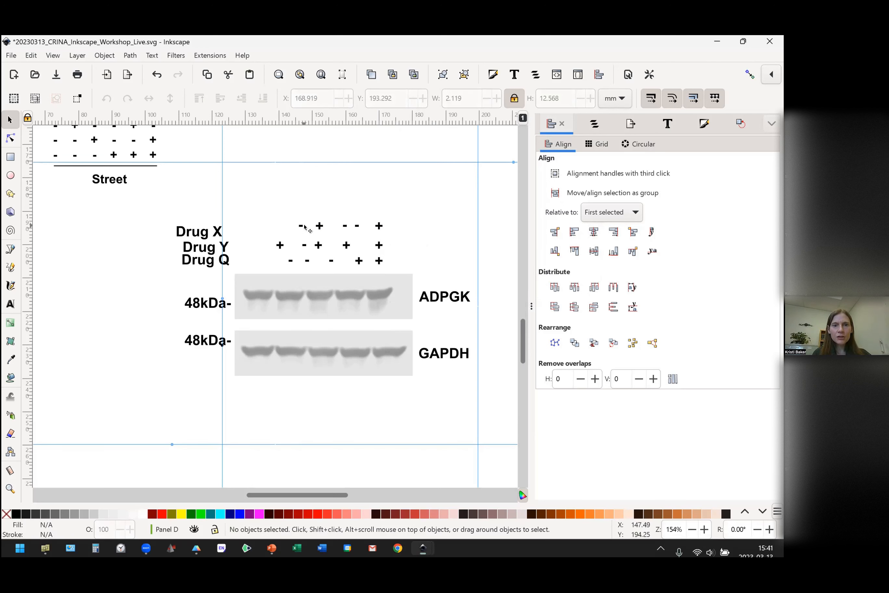
left_click(301, 226)
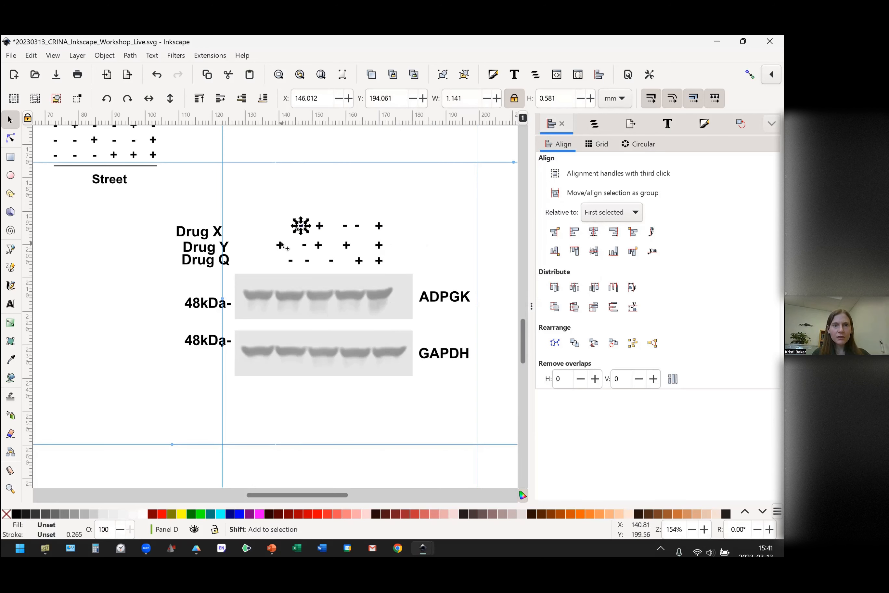
left_click(281, 244, "shift")
left_click(307, 261, "shift")
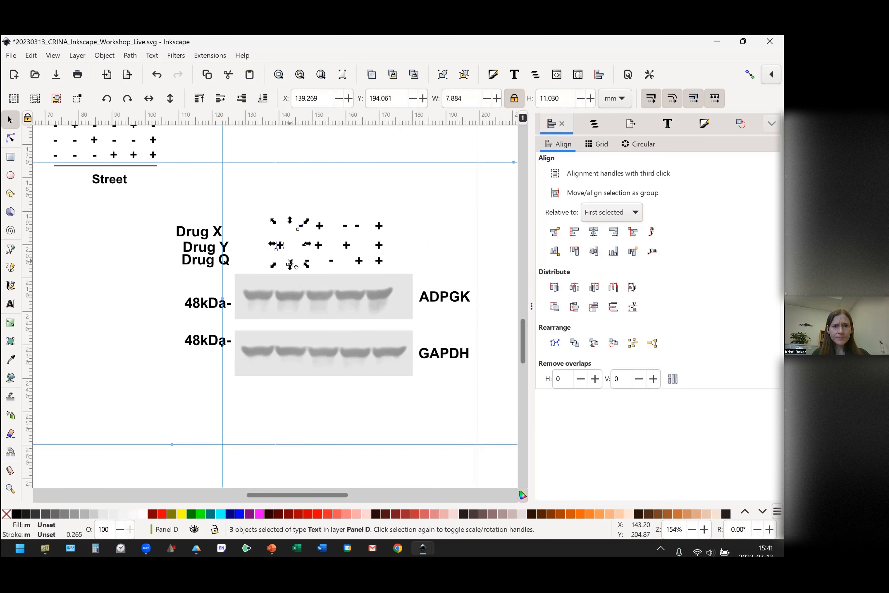
left_click(594, 233)
left_click(593, 232)
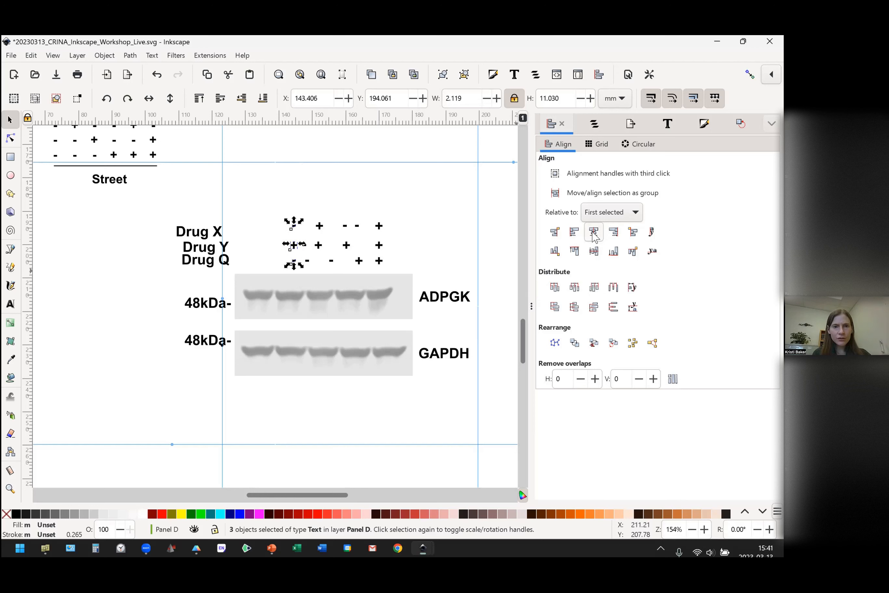
left_click(594, 232)
left_click(594, 232)
left_click(594, 233)
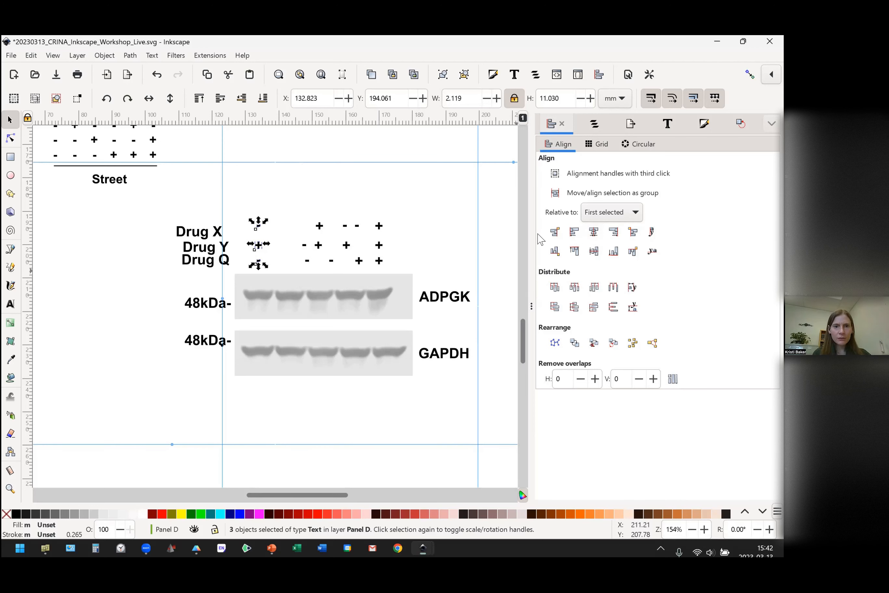
Distribute the five signs of the Drug Q row horizontally with even spacing between centers.
scroll(455, 244, "left", 1)
left_click(440, 246)
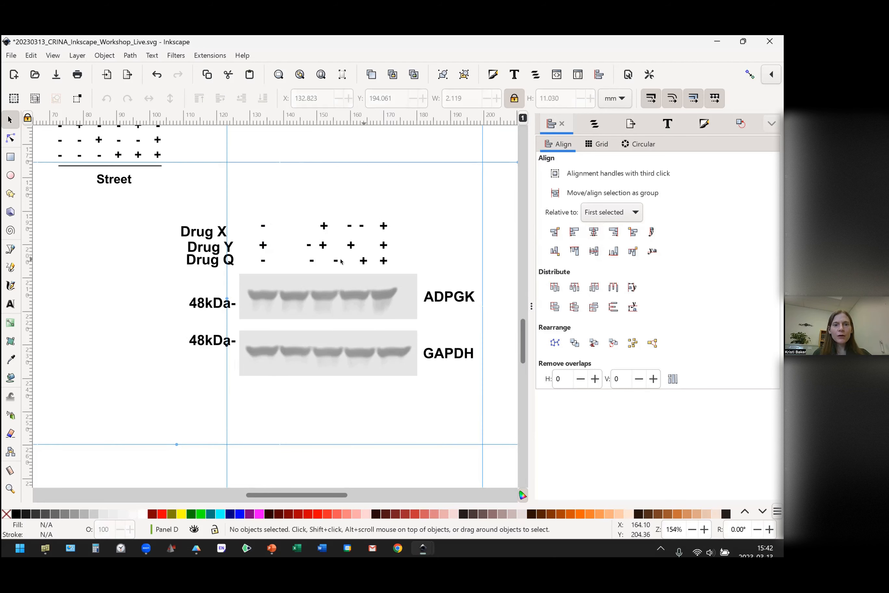
left_click_drag(408, 254, 325, 265)
left_click(400, 250)
left_click_drag(400, 251, 241, 285)
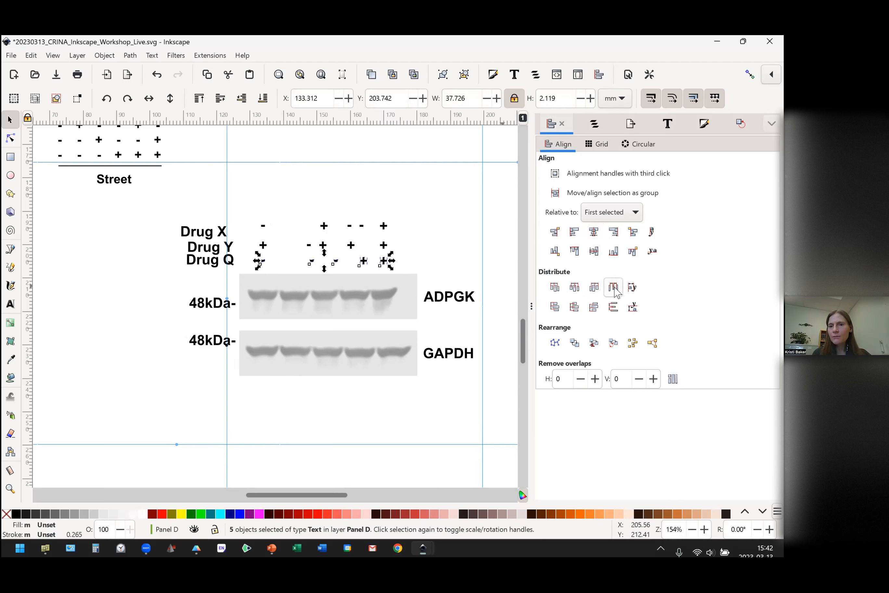
left_click(574, 287)
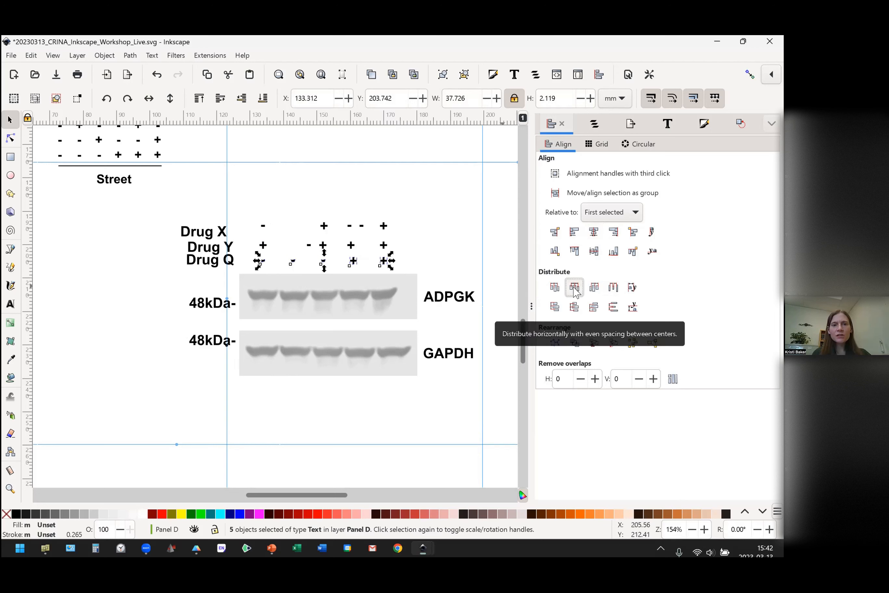
Distribute the signs of the Drug Y row and of the Drug X row horizontally with even spacing between centers.
left_click(409, 257)
left_click_drag(407, 258, 241, 238)
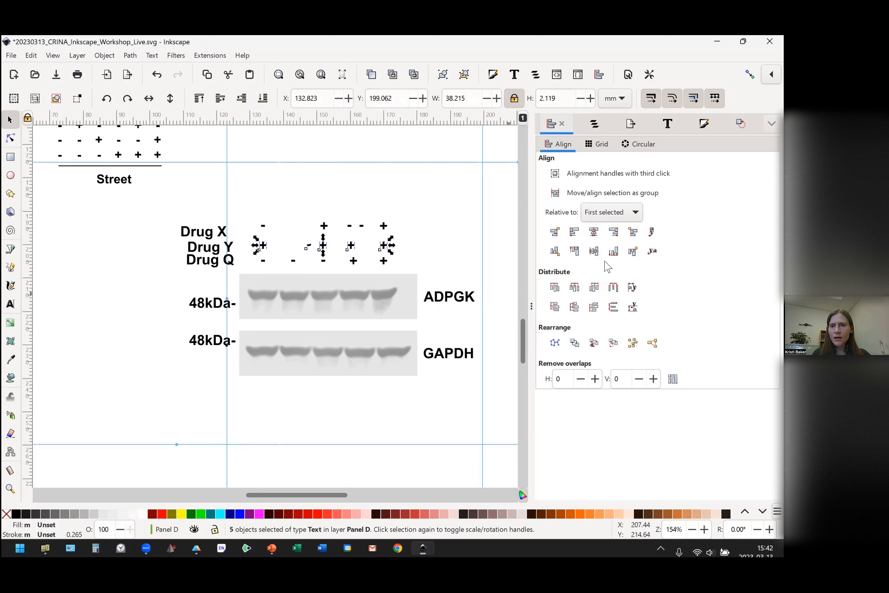
left_click(574, 288)
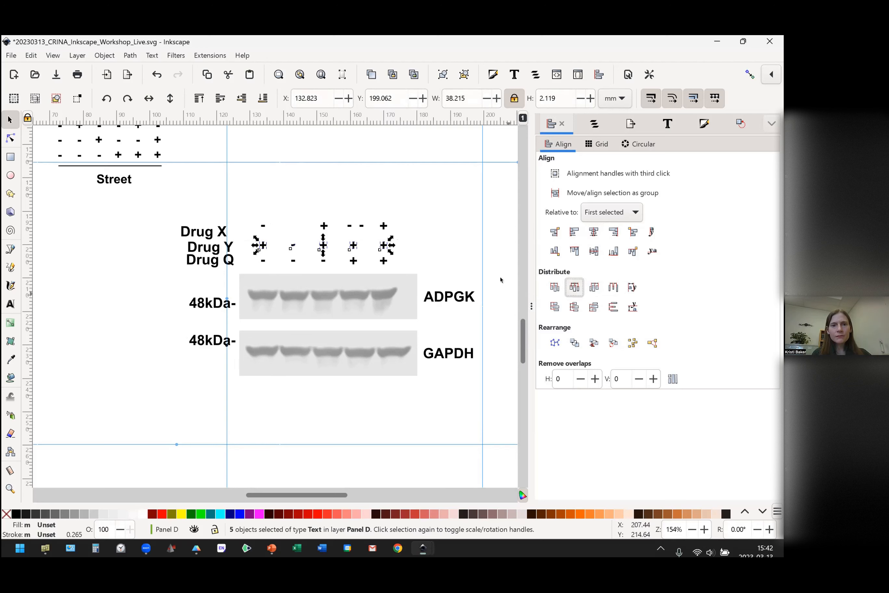
left_click(398, 235)
left_click_drag(399, 240, 243, 206)
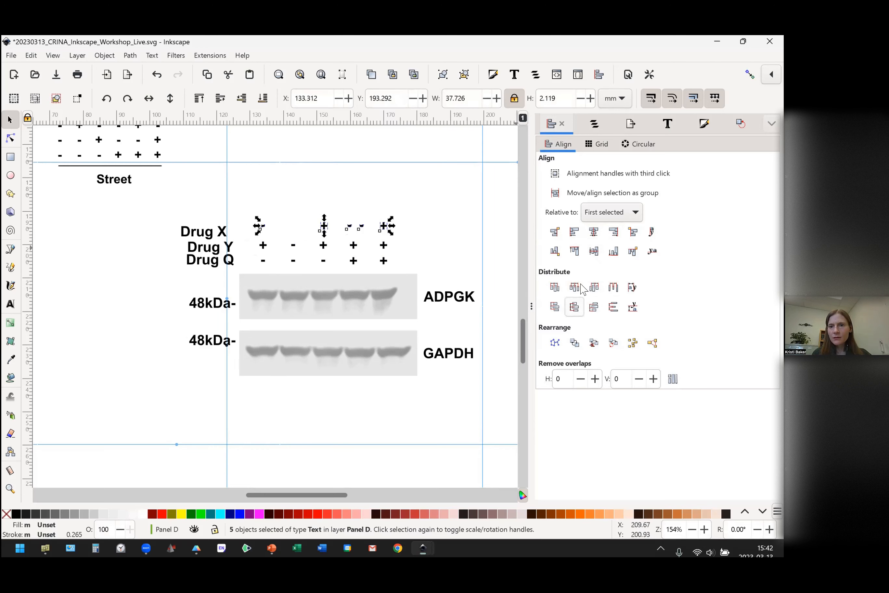
left_click(575, 292)
left_click(413, 228)
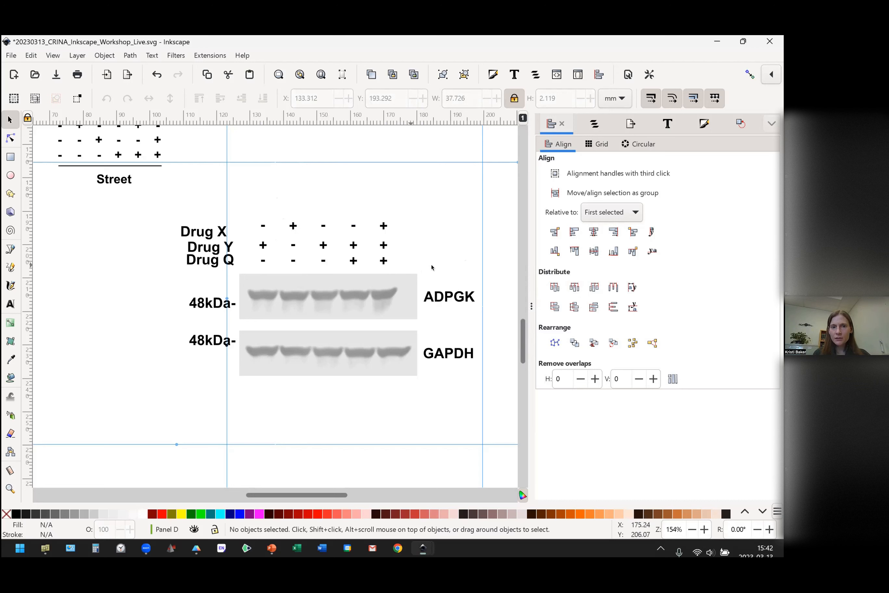
left_click(205, 264)
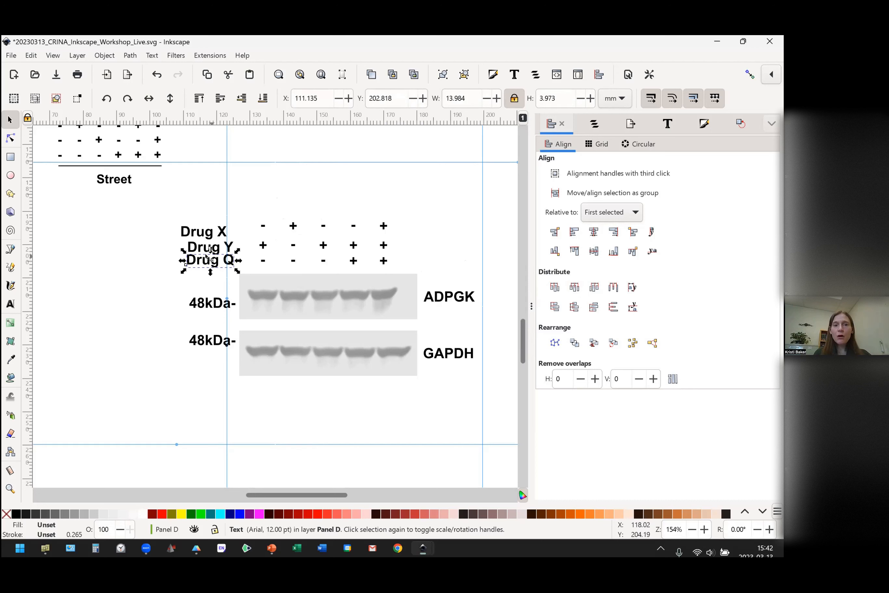
left_click(409, 219)
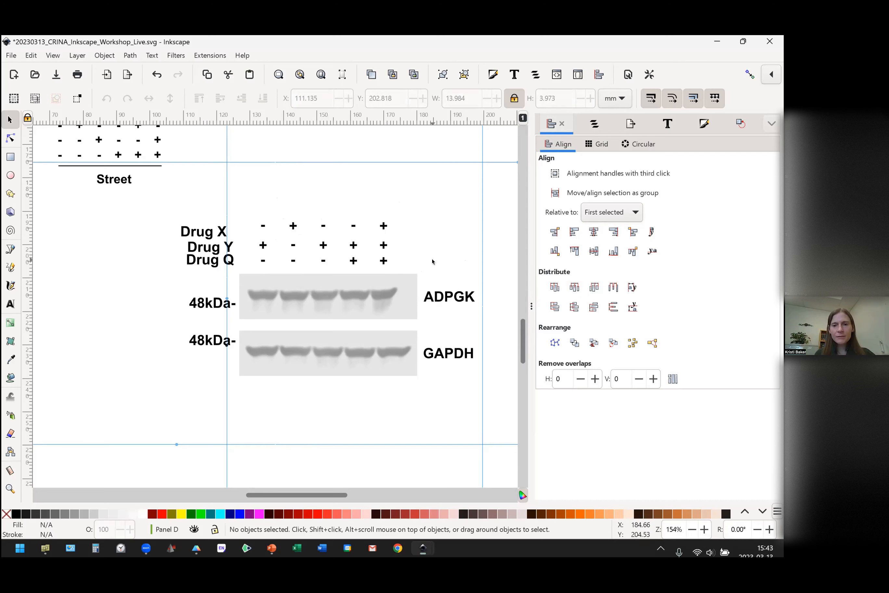
Group the five plus/minus signs of the Drug Q row into one object.
left_click_drag(408, 254, 235, 275)
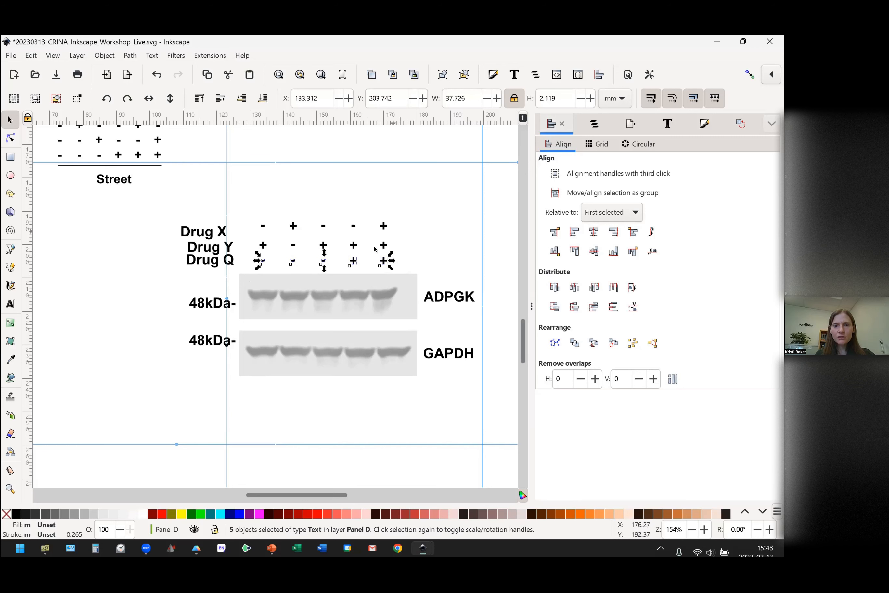
right_click(325, 267)
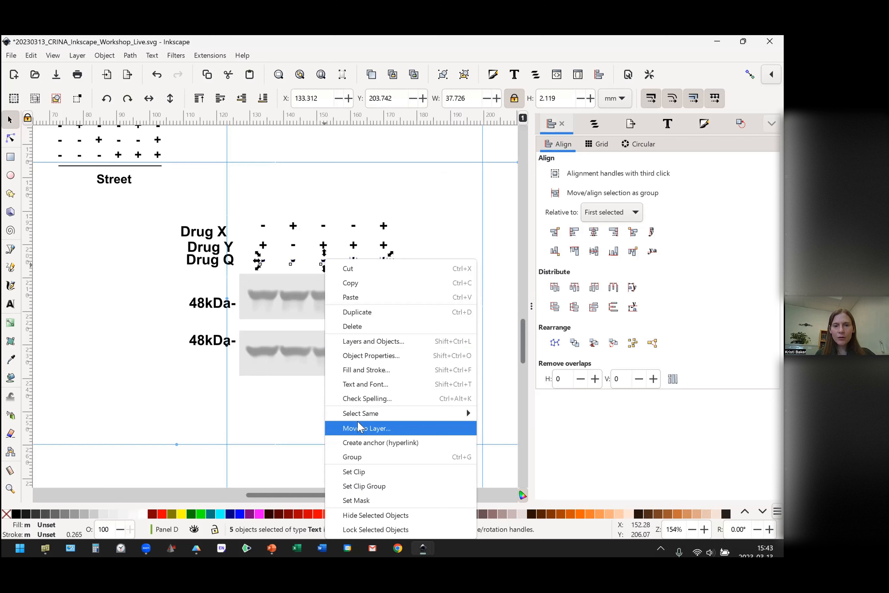
left_click(358, 454)
left_click(422, 274)
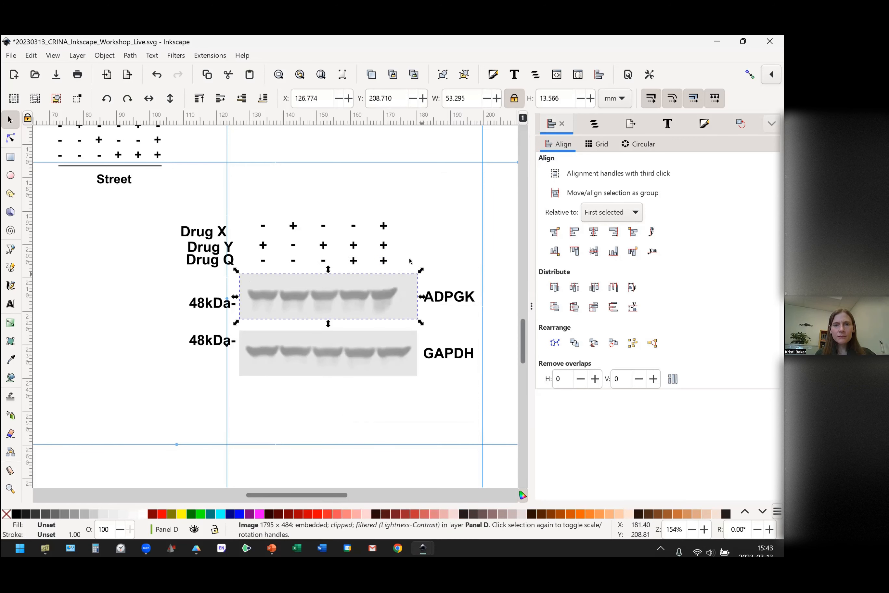
Group the five signs of the Drug Y row, and separately the five signs of the Drug X row.
left_click_drag(405, 260, 249, 233)
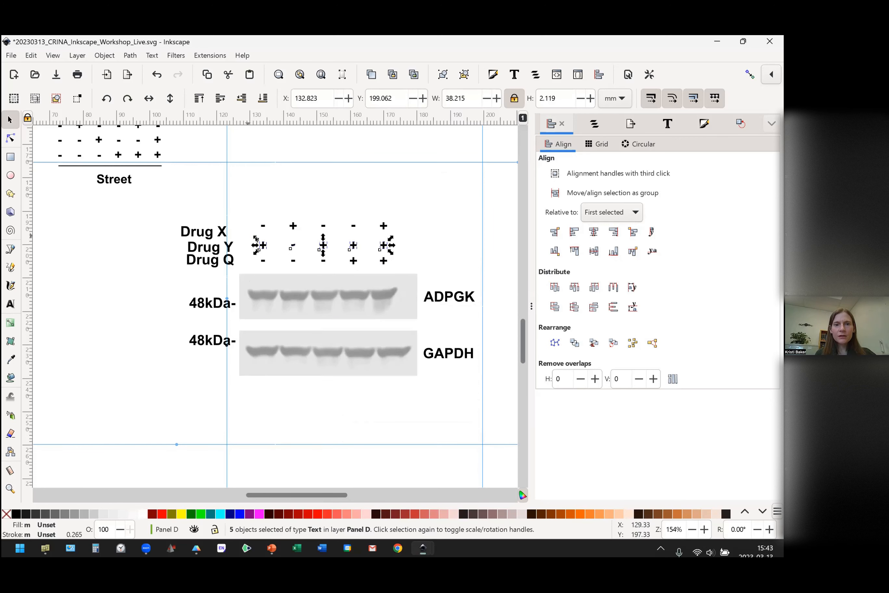
right_click(264, 248)
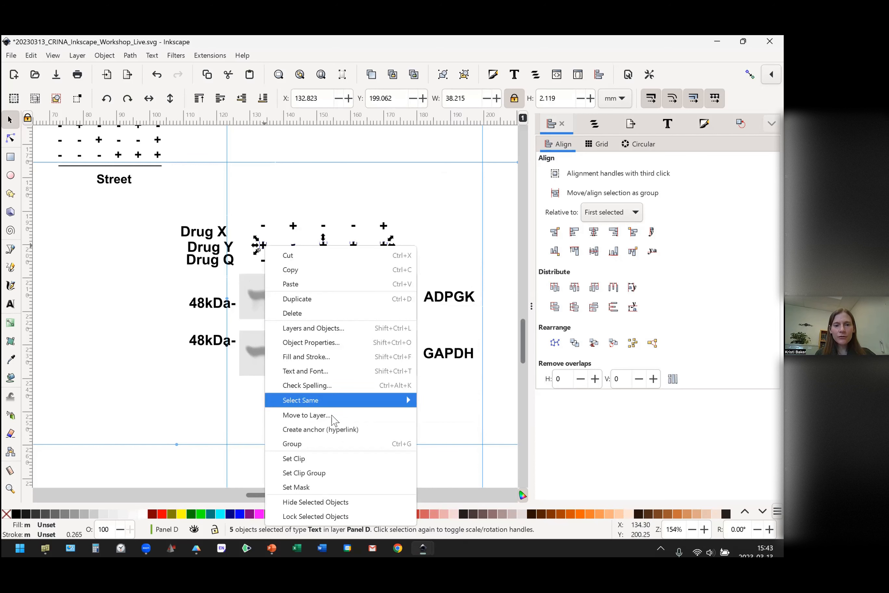
left_click(328, 444)
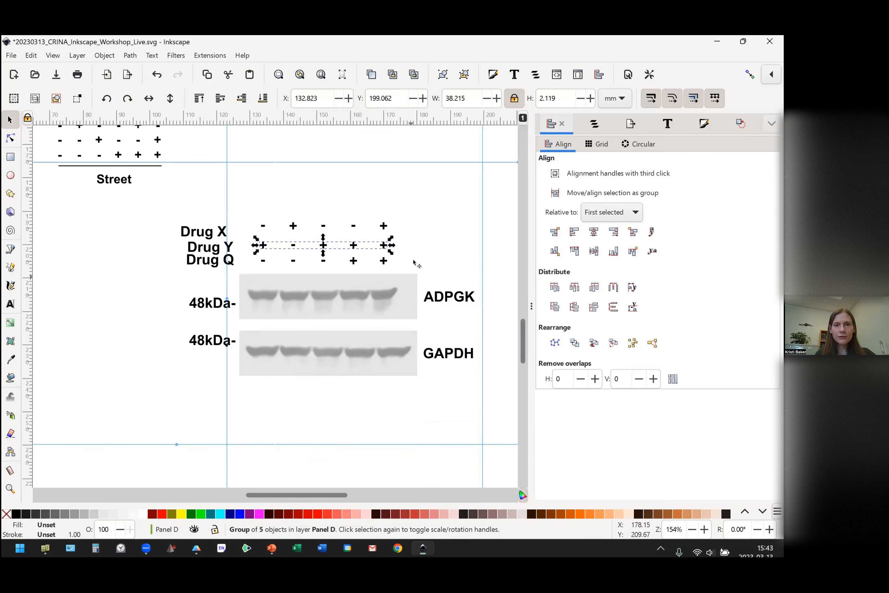
left_click(414, 237)
left_click_drag(406, 239, 241, 197)
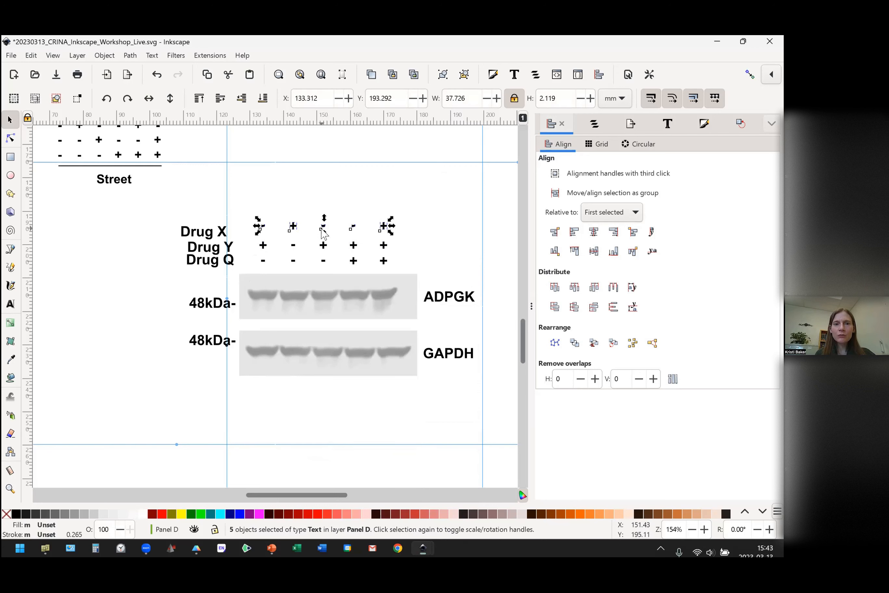
right_click(323, 231)
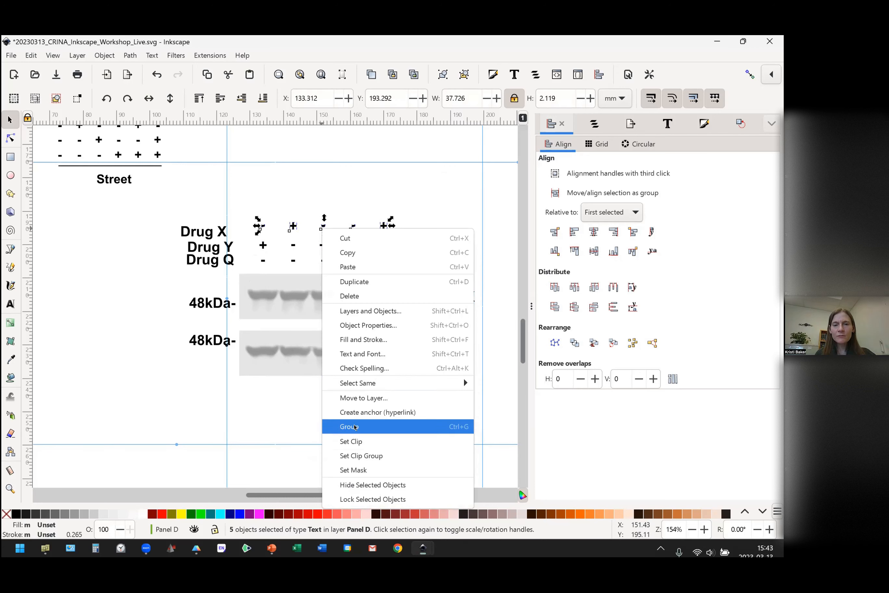
left_click(355, 427)
left_click(421, 223)
Distribute the three grouped sign rows vertically with even spacing between centers.
left_click_drag(413, 205, 233, 281)
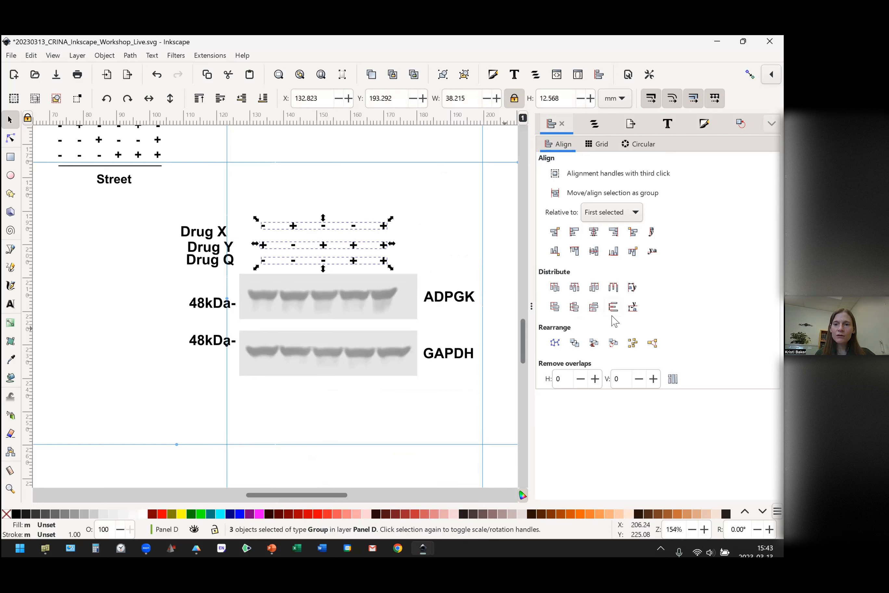
left_click(577, 314)
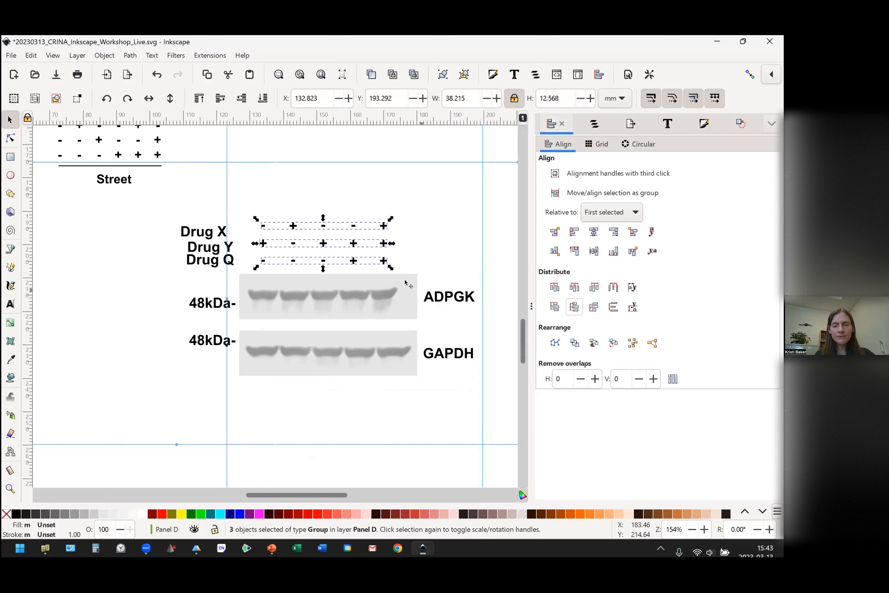
left_click(415, 238)
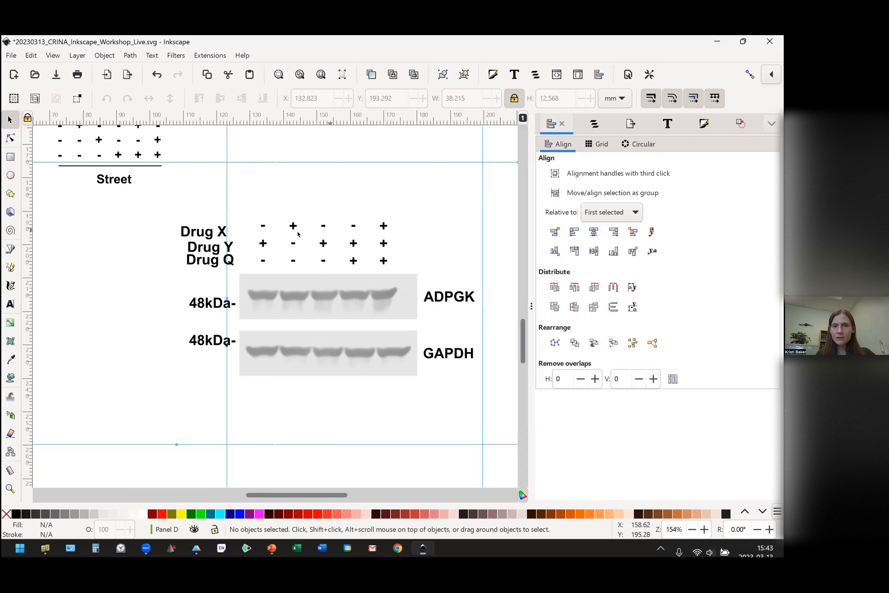
Try to center the Drug X label and its sign row on a horizontal axis relative to the first selected object, and undo it.
left_click(615, 217)
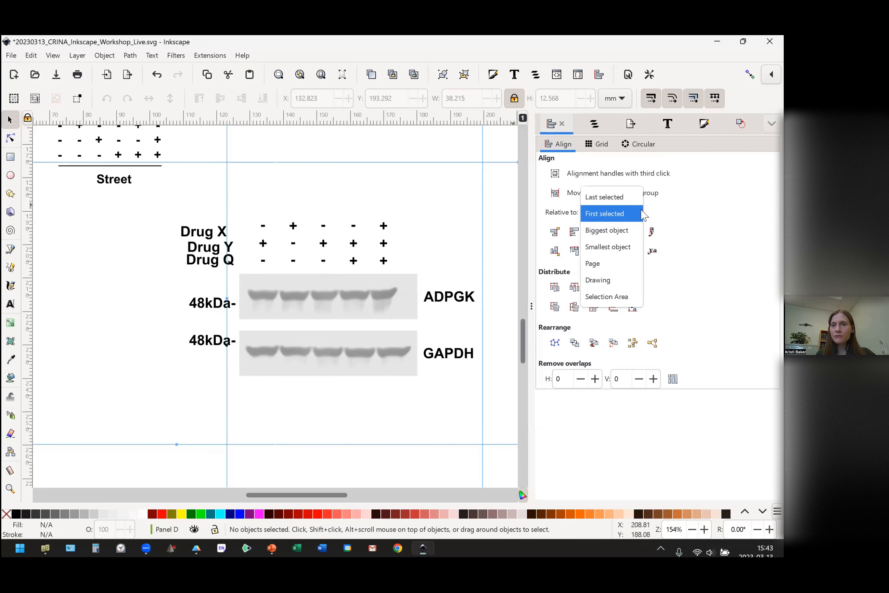
left_click(608, 214)
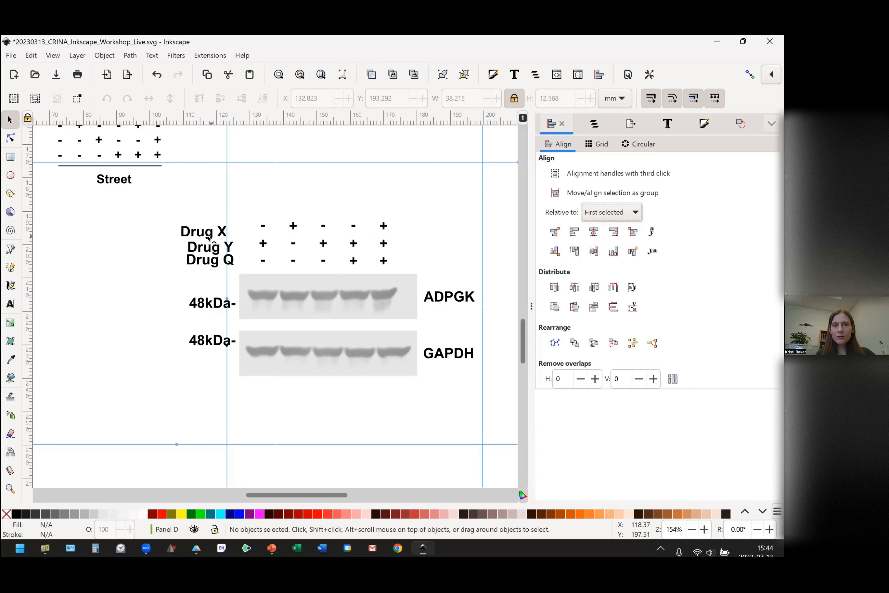
left_click_drag(407, 215, 161, 242)
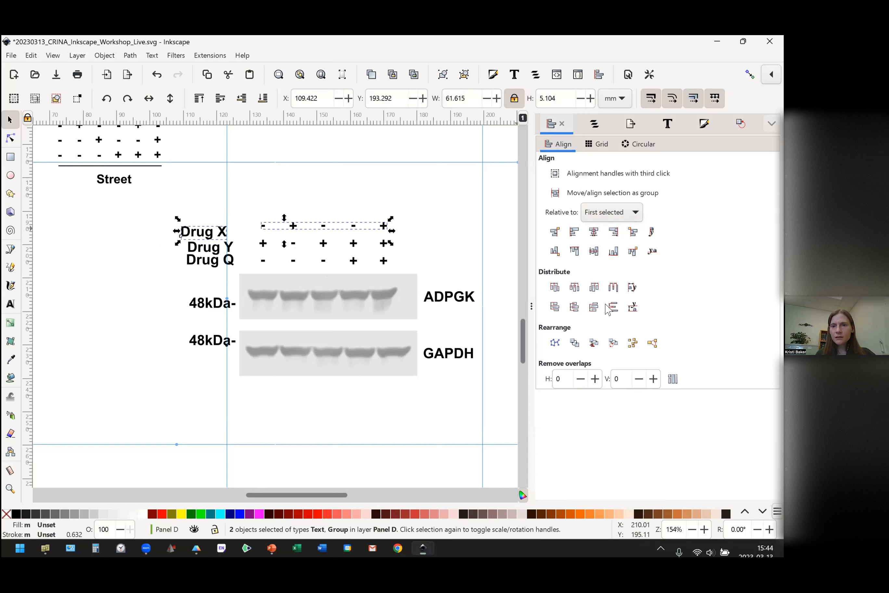
left_click(594, 253)
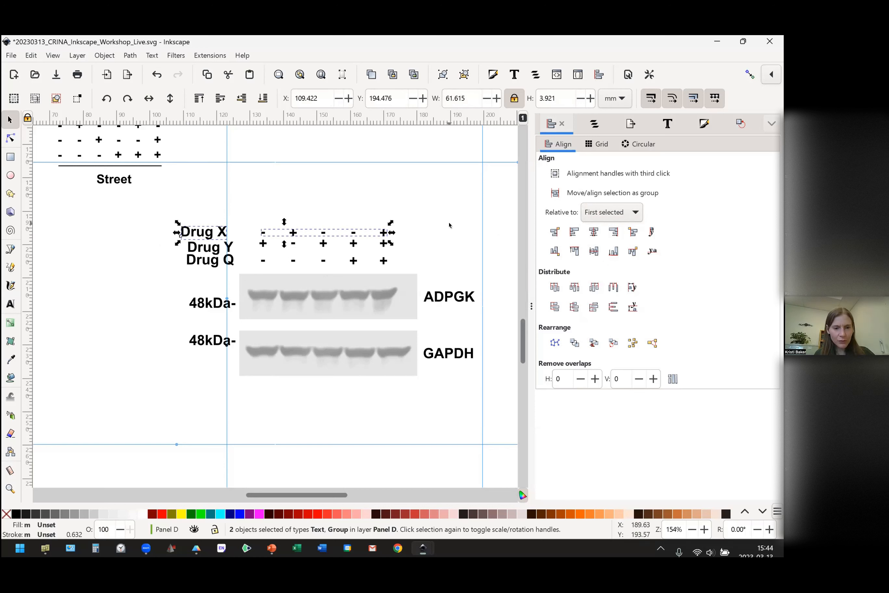
key("ctrl+z")
left_click(424, 208)
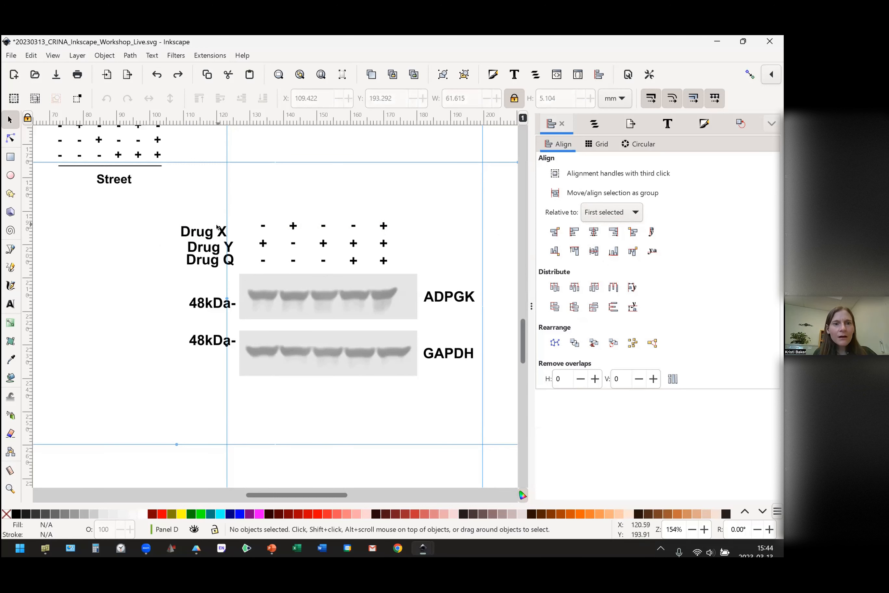
Move the Drug X label up level with its signs and try again to center both on a horizontal axis relative to the first selected object.
left_click_drag(212, 236, 212, 229)
left_click(398, 197)
left_click_drag(402, 196, 151, 247)
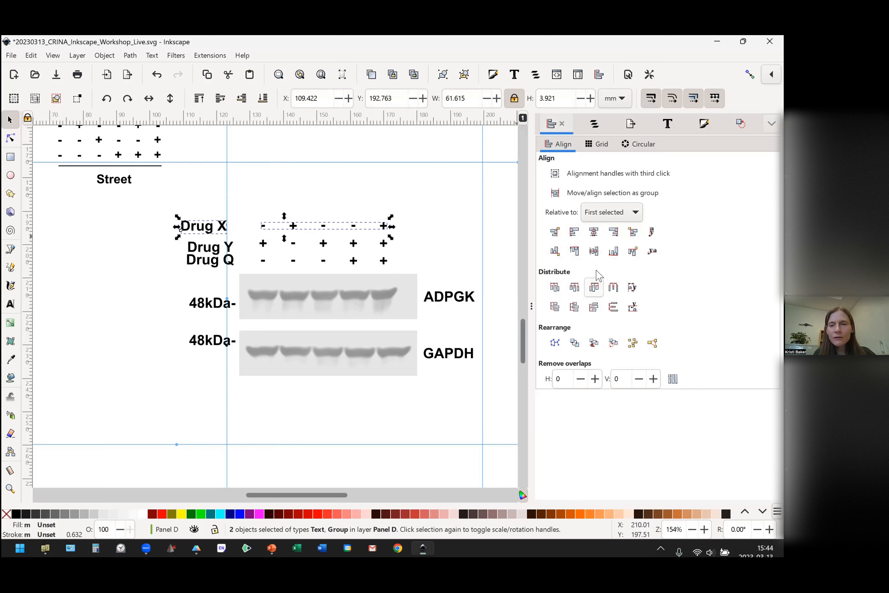
left_click(594, 250)
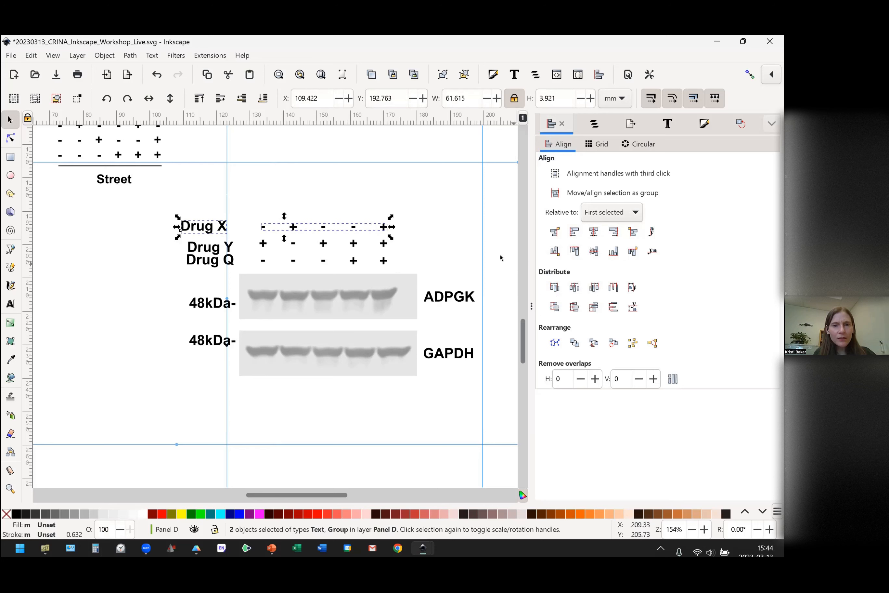
left_click(594, 251)
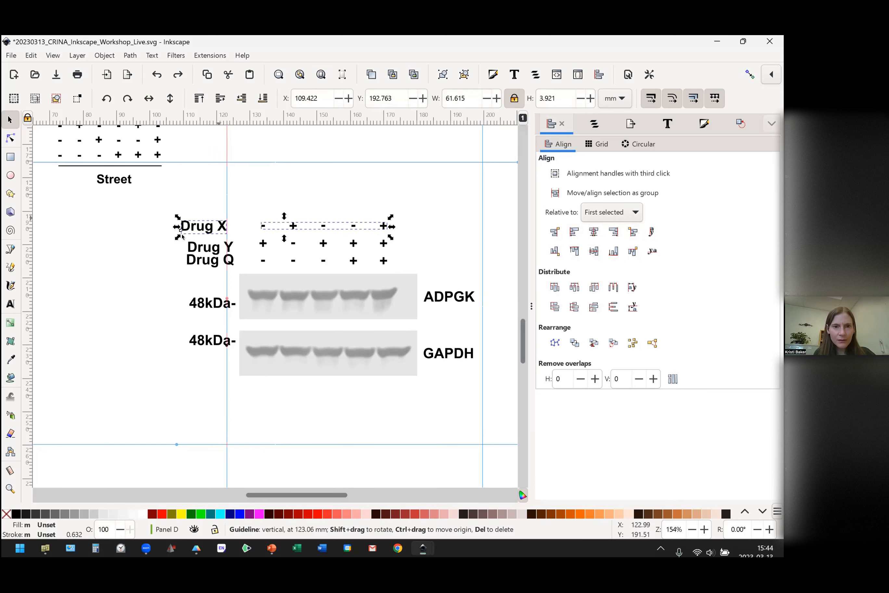
left_click(154, 238)
left_click_drag(149, 210, 450, 240)
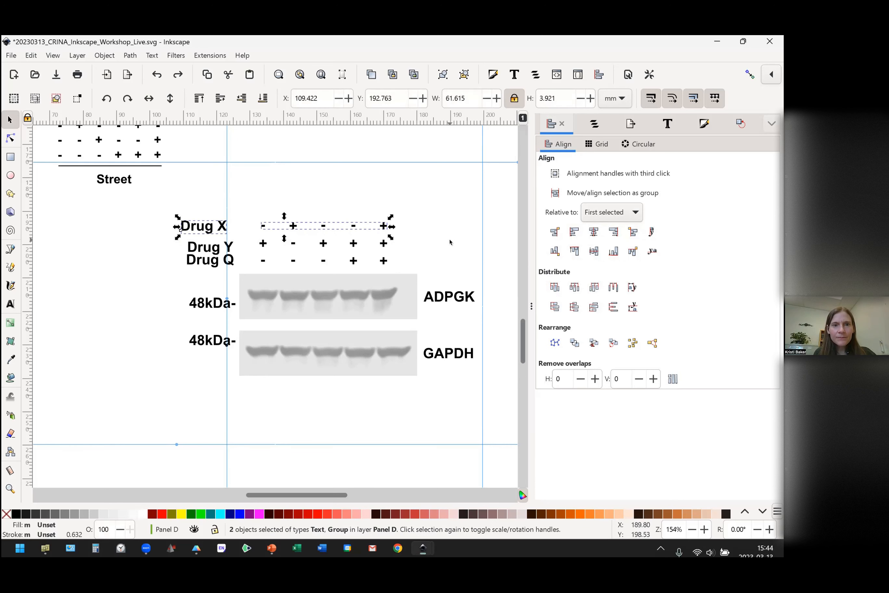
left_click(308, 171)
Set the alignment reference to the biggest object.
left_click_drag(415, 201, 146, 242)
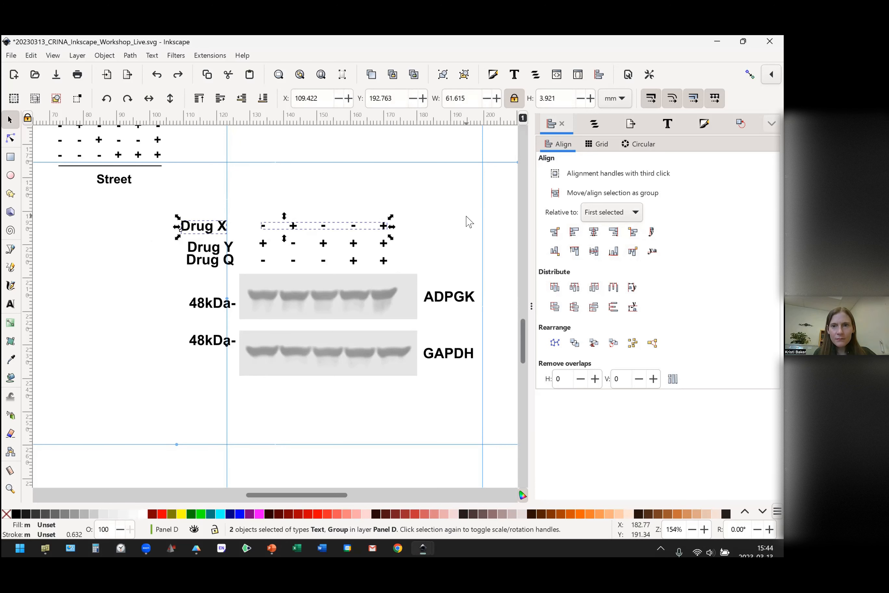
left_click(630, 215)
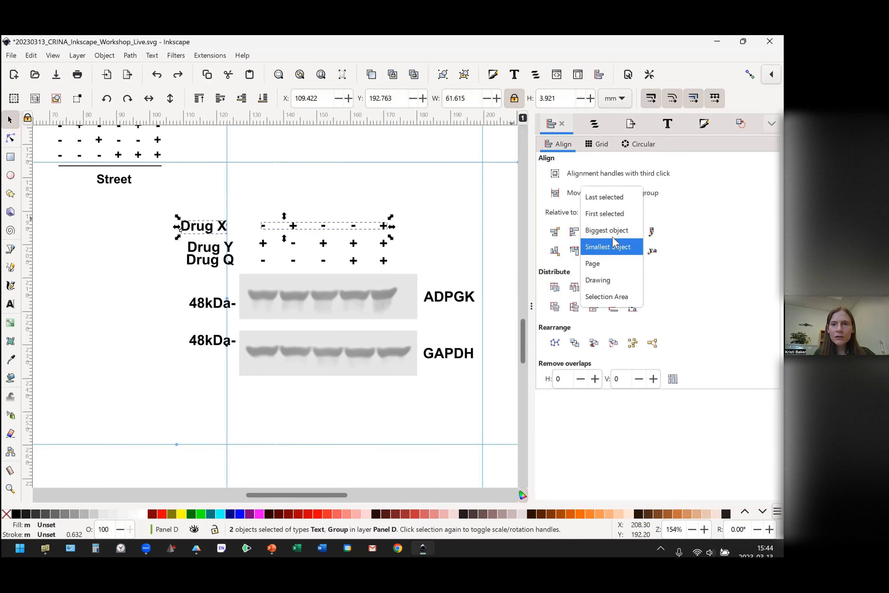
left_click(612, 231)
left_click(432, 215)
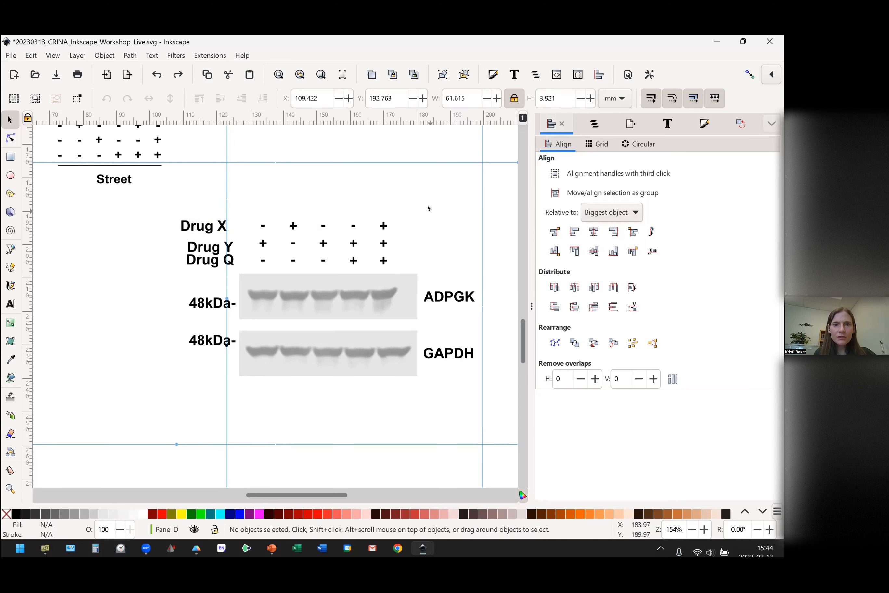
Align the bottom edges of the Drug X label and its sign row.
left_click_drag(422, 197, 157, 236)
left_click(614, 252)
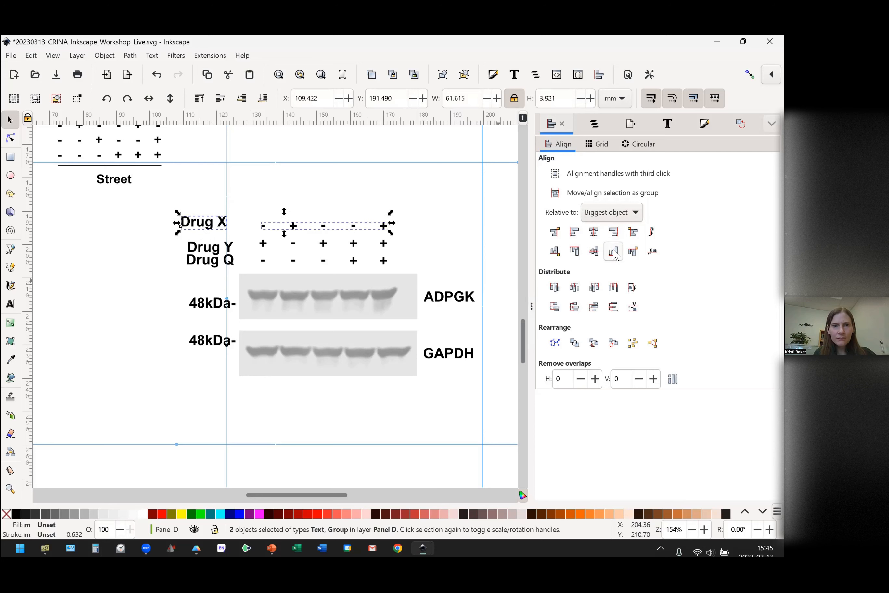
left_click(409, 236)
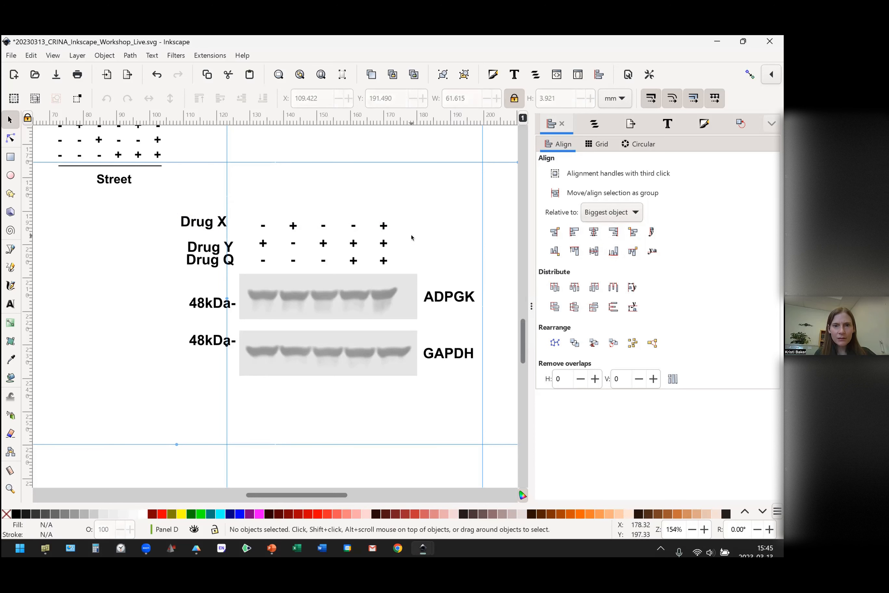
Center the Drug Y label on the horizontal axis of its sign row.
left_click_drag(410, 232, 162, 256)
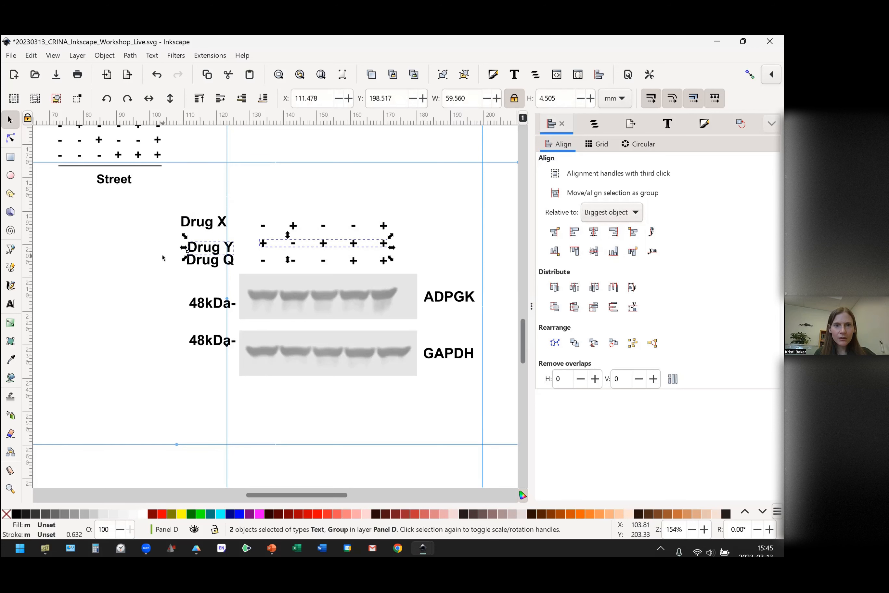
left_click(594, 251)
left_click(403, 249)
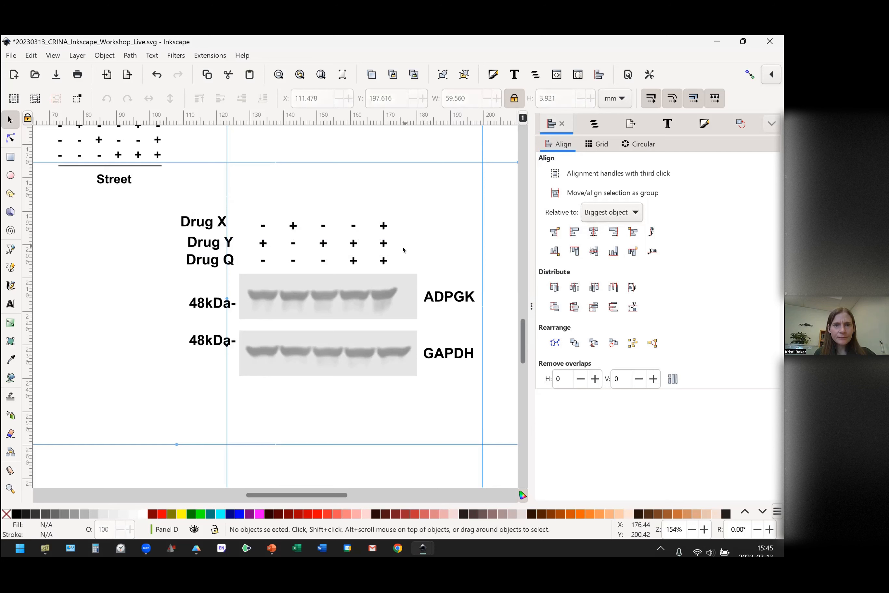
Align the bottom edge of the Drug Q label with the bottom edge of its sign row.
left_click_drag(395, 250, 158, 279)
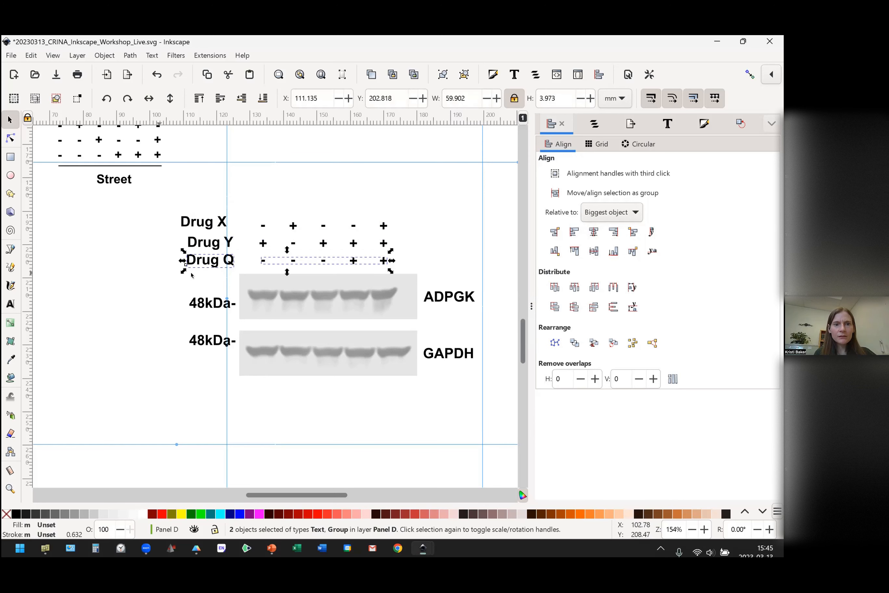
left_click(617, 252)
left_click(432, 242)
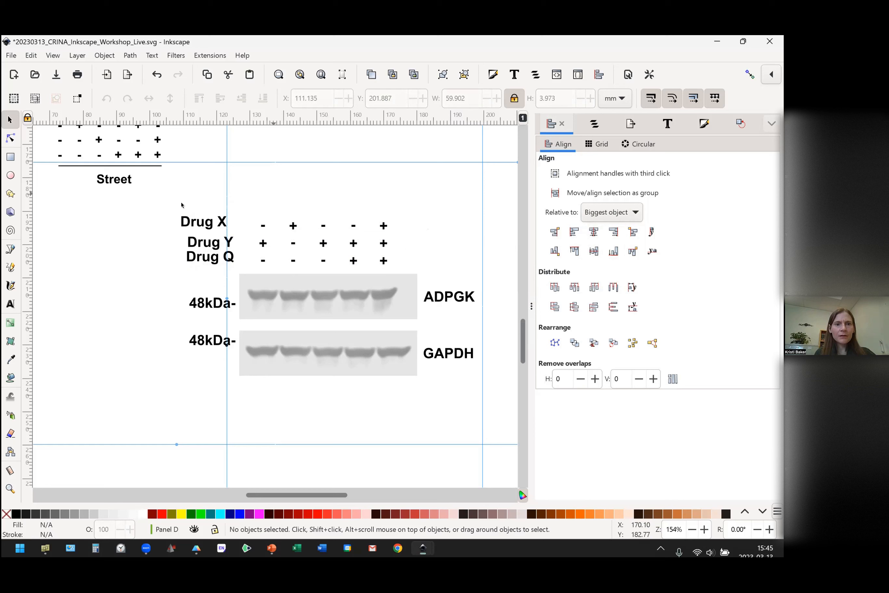
Center the Drug X label on the horizontal axis of its sign row.
left_click_drag(155, 215, 254, 271)
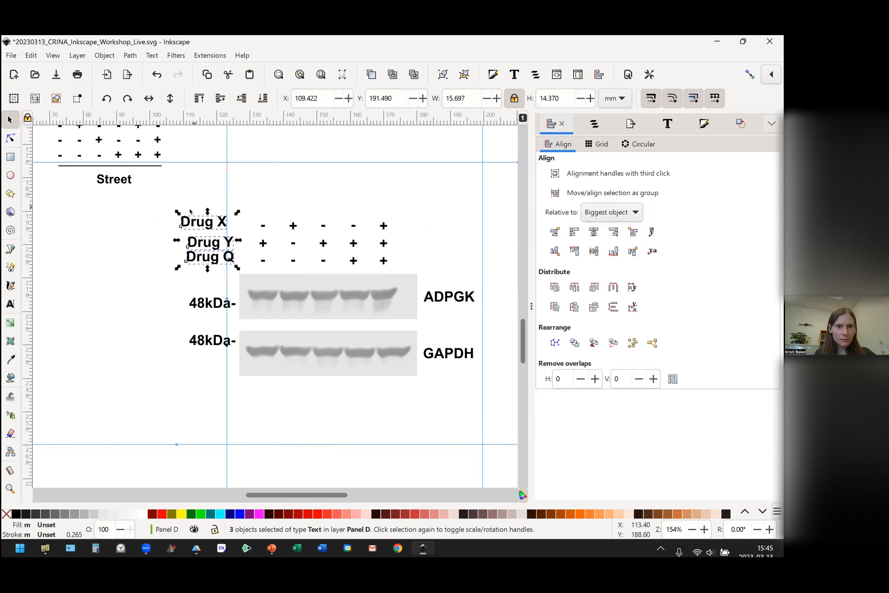
left_click(229, 207)
left_click_drag(431, 217, 134, 237)
left_click(417, 217)
left_click_drag(416, 207, 157, 240)
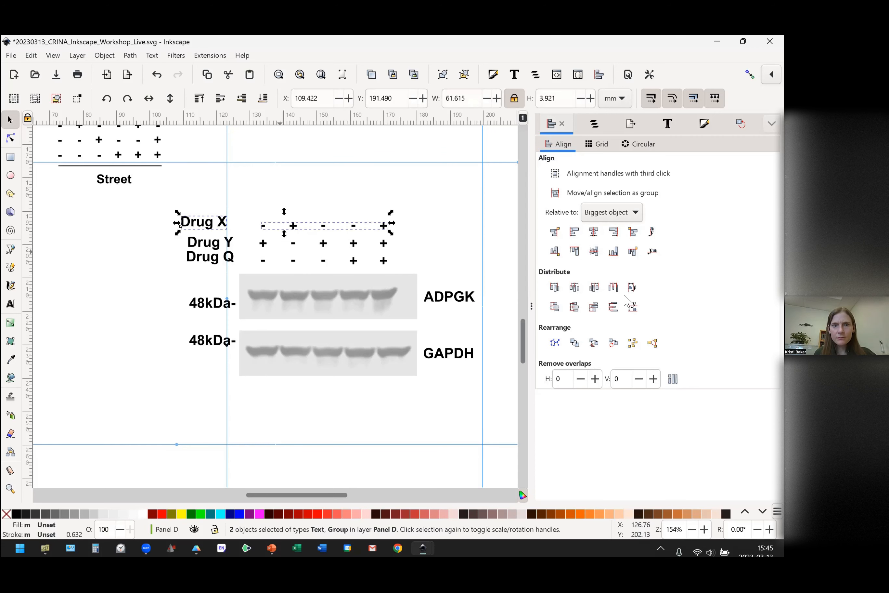
left_click(594, 253)
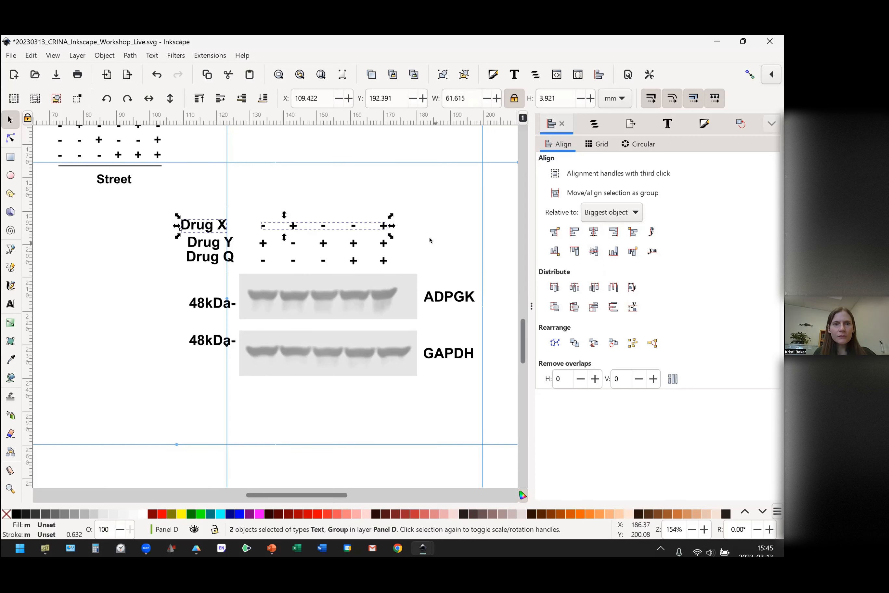
left_click(414, 203)
Align the right edges of the three drug labels.
left_click_drag(150, 207, 259, 286)
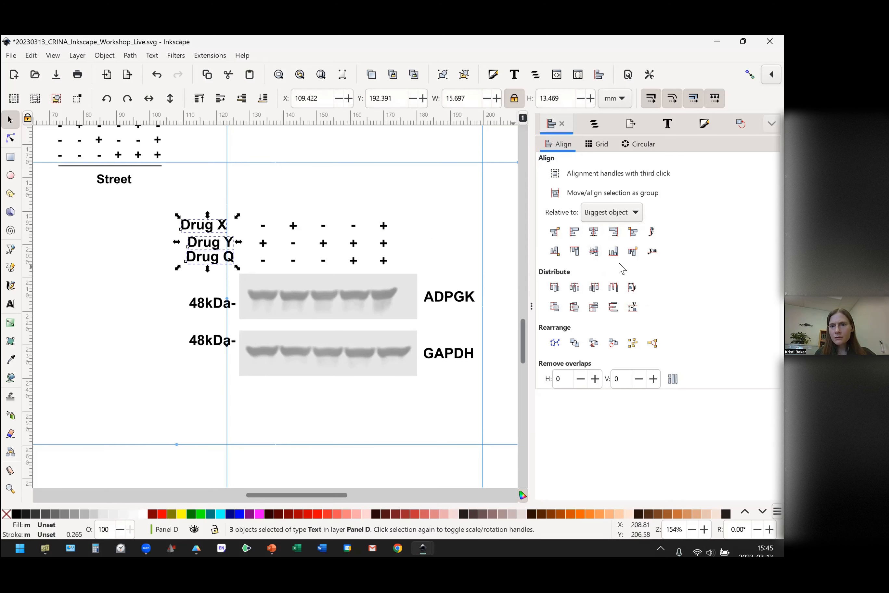
left_click(613, 232)
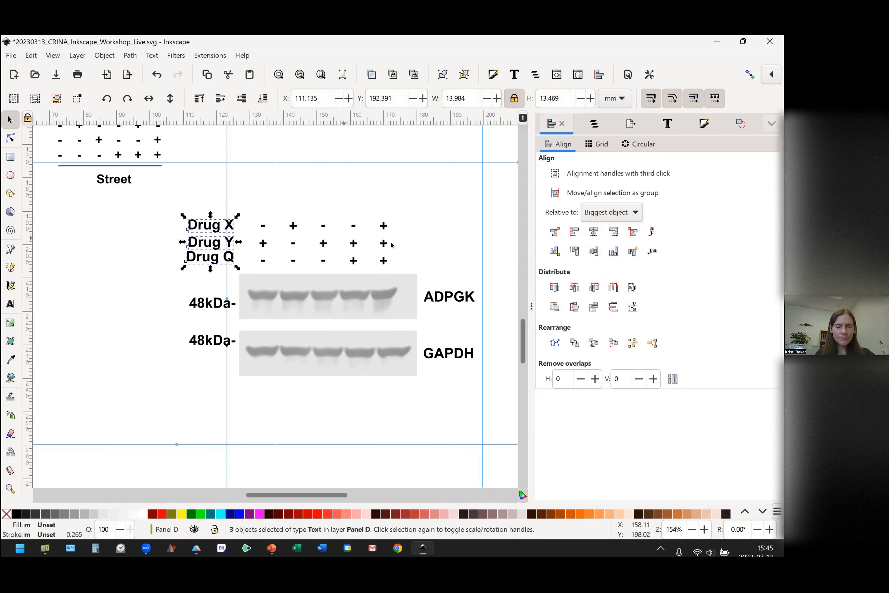
key("Escape")
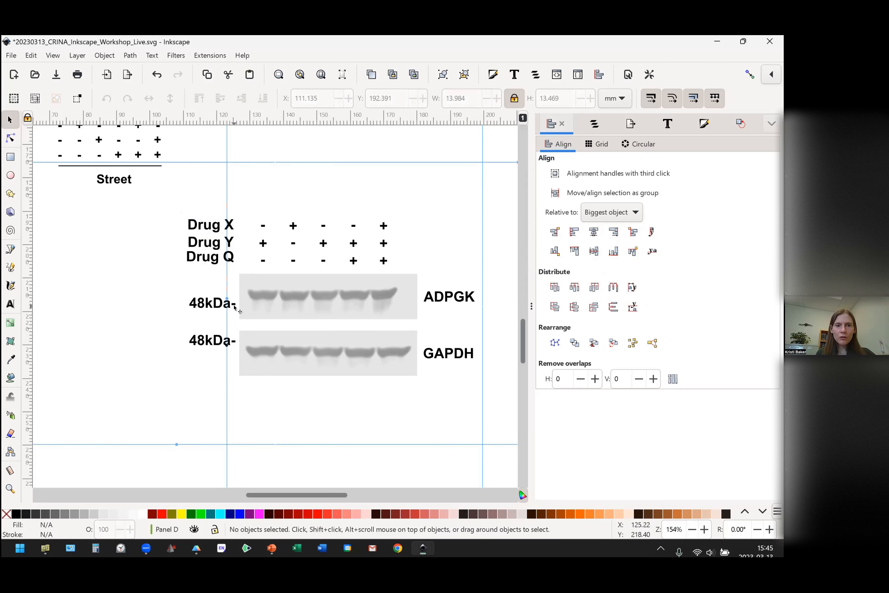
Align the right edges of the three drug labels and the two 48kDa labels of the copied blot.
left_click_drag(172, 206, 249, 367)
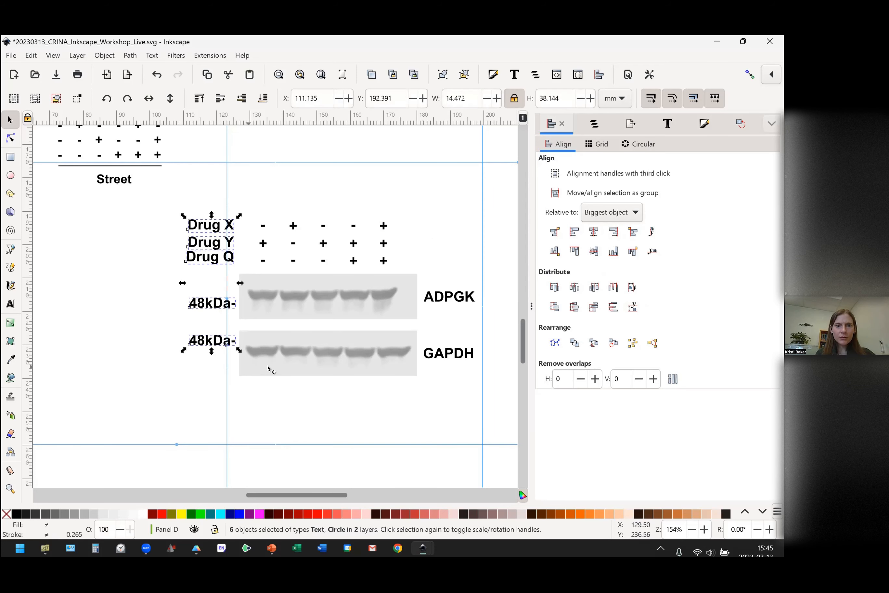
left_click(613, 231)
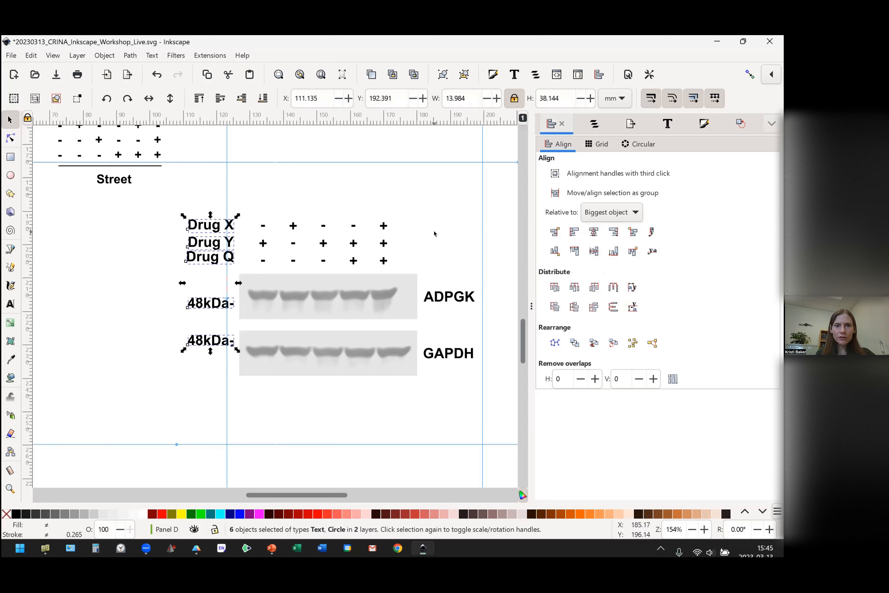
key("Escape")
Nudge the three drug labels and their plus/minus rows down about 1.6 mm, closer to the ADPGK blot.
left_click_drag(172, 210, 422, 283)
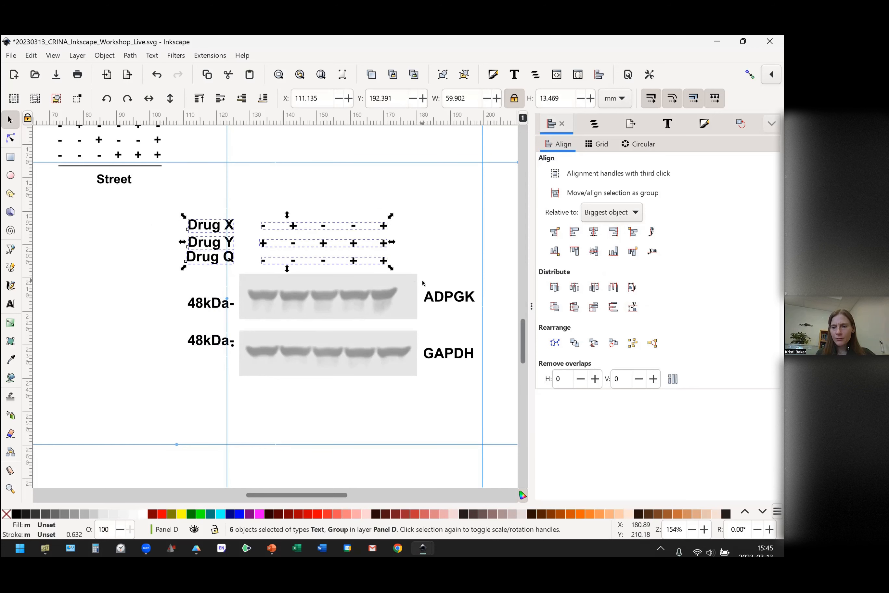
key("Down")
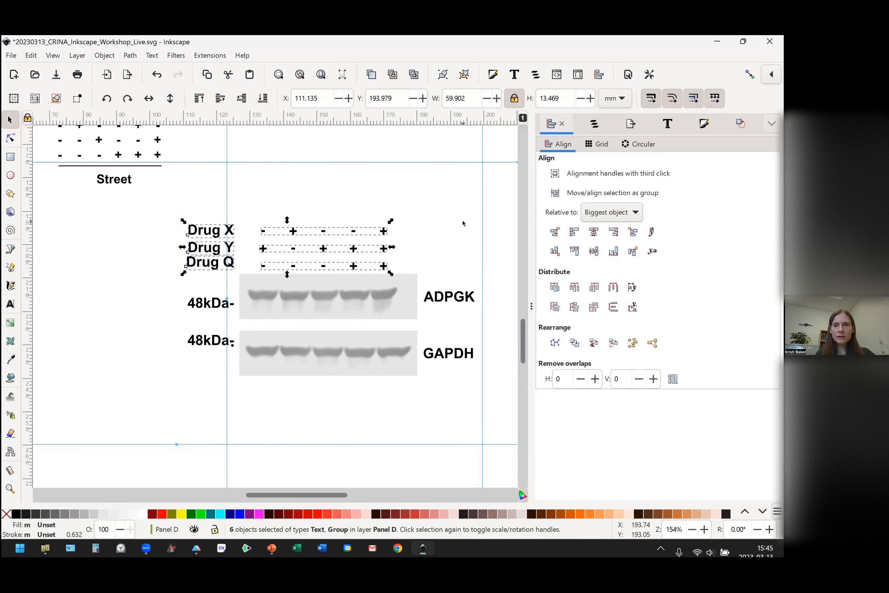
left_click(193, 203)
Group the whole copied blot figure: both blot images, the drug labels, sign rows, 48kDa markers and protein names.
left_click_drag(173, 210, 485, 361)
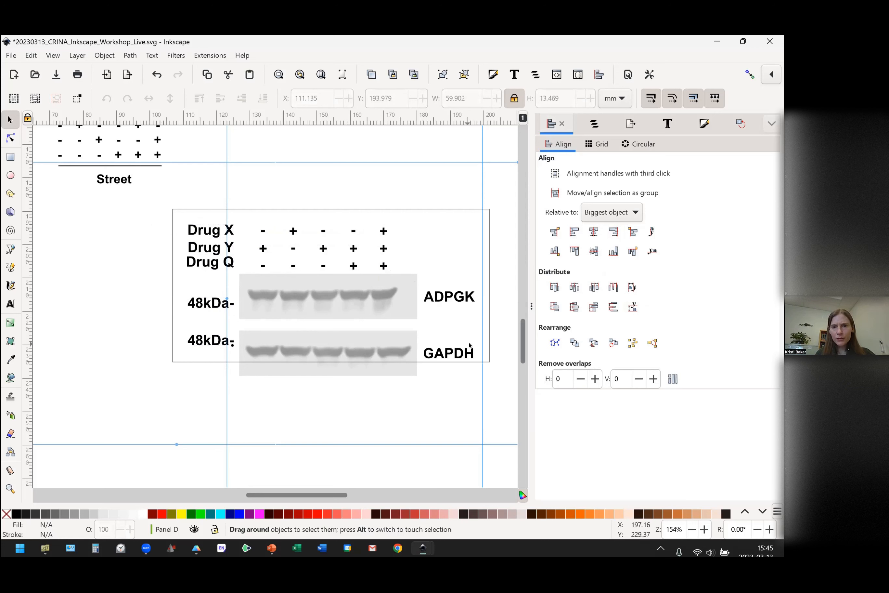
left_click(319, 404)
left_click_drag(170, 223, 431, 401)
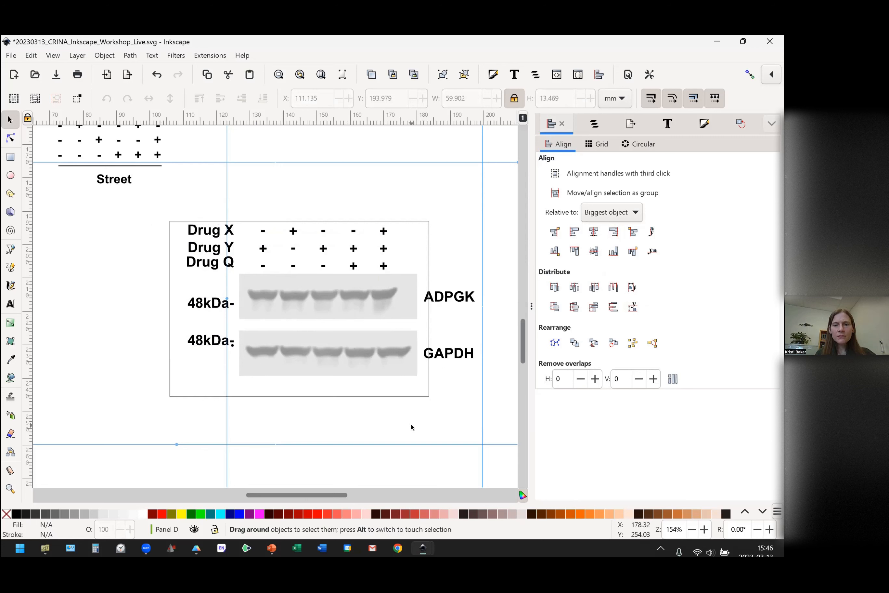
left_click(430, 417)
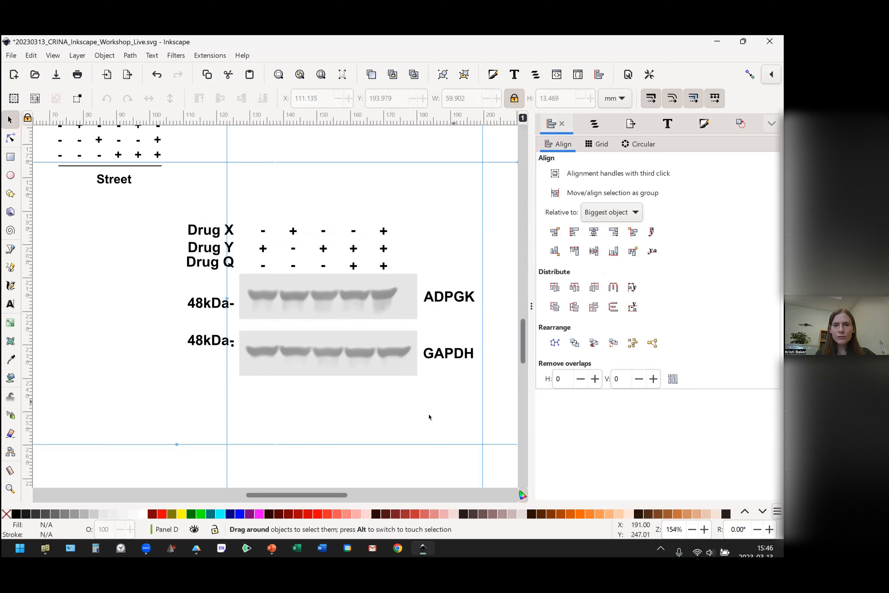
left_click_drag(164, 212, 510, 399)
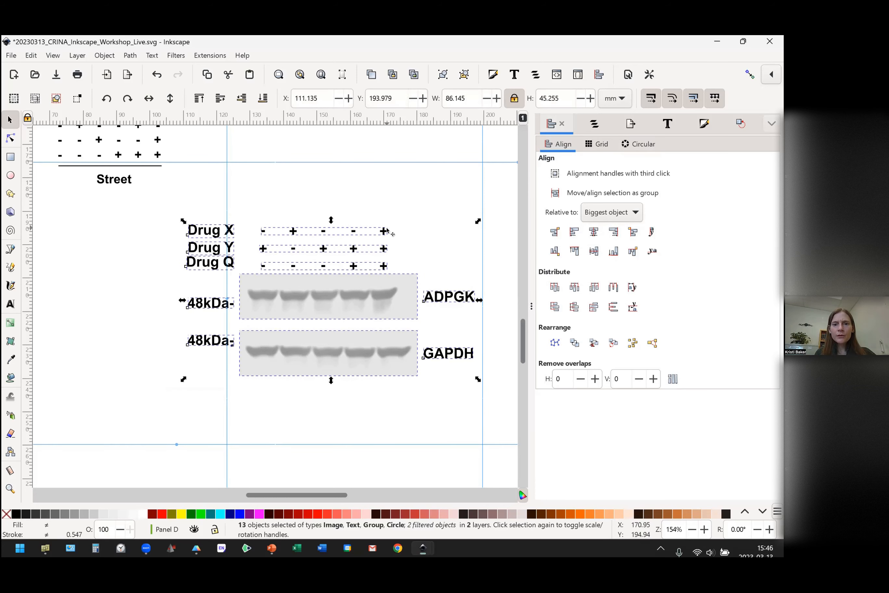
right_click(349, 301)
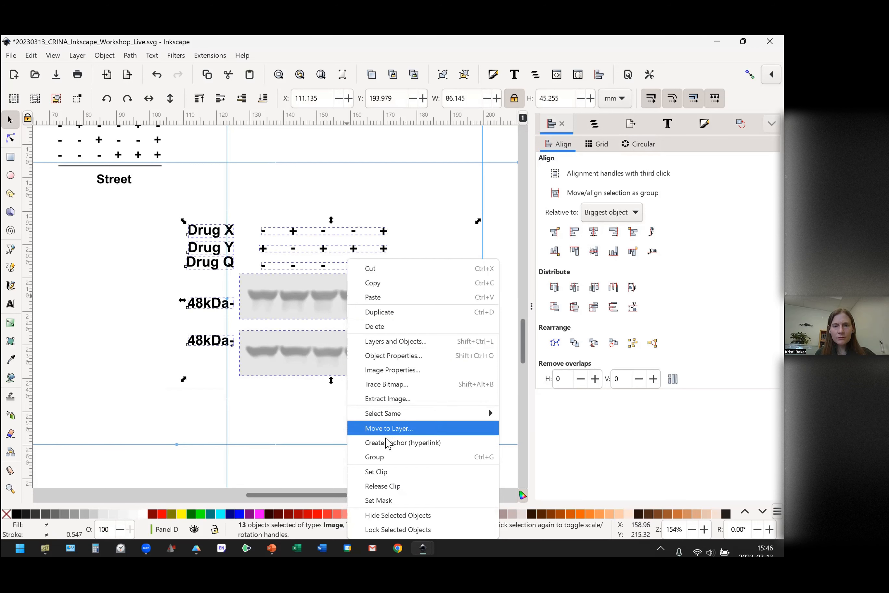
left_click(384, 456)
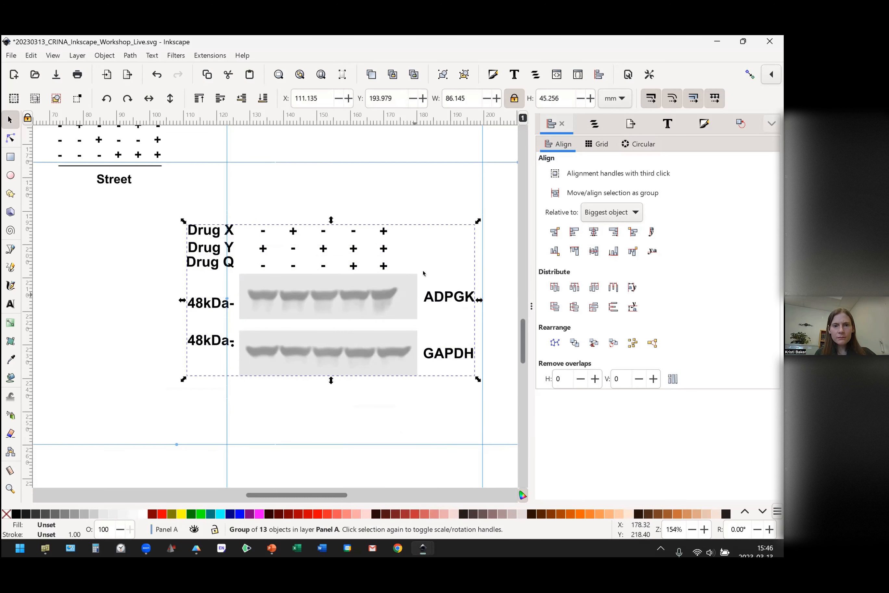
Move the grouped blot figure up about 11 mm, just below the horizontal guide, and save the document.
mouse_move(364, 272)
left_mouse_down()
mouse_move(367, 264)
mouse_move(367, 274)
left_mouse_up()
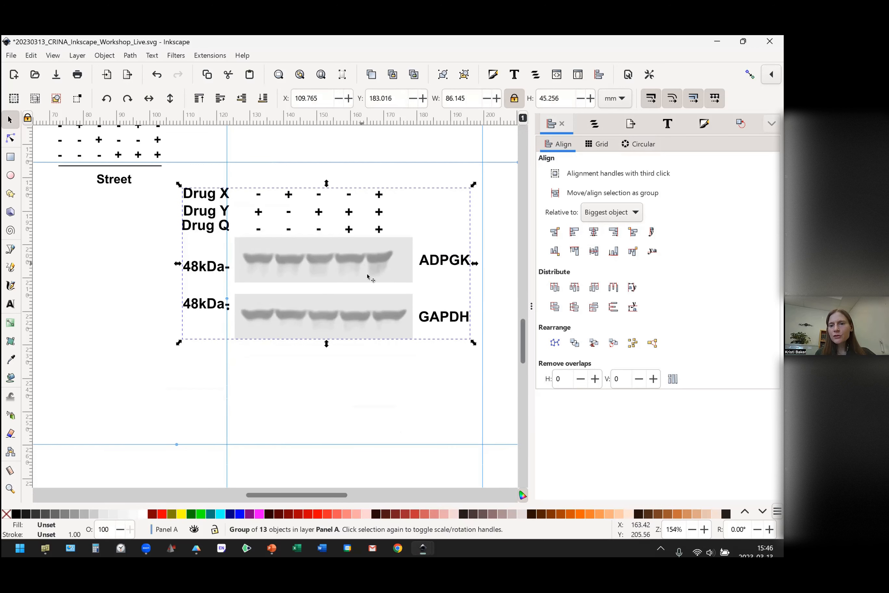
left_click(365, 413)
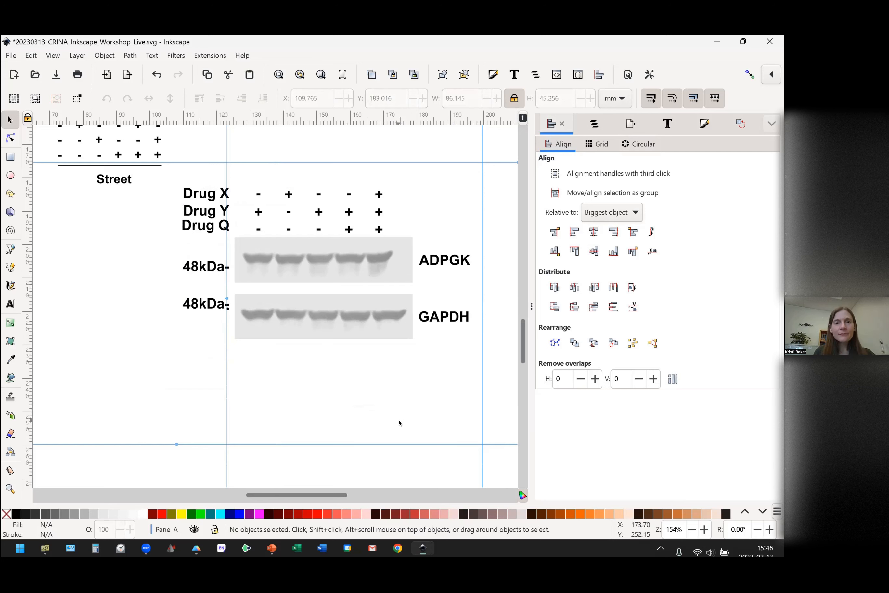
left_click(57, 79)
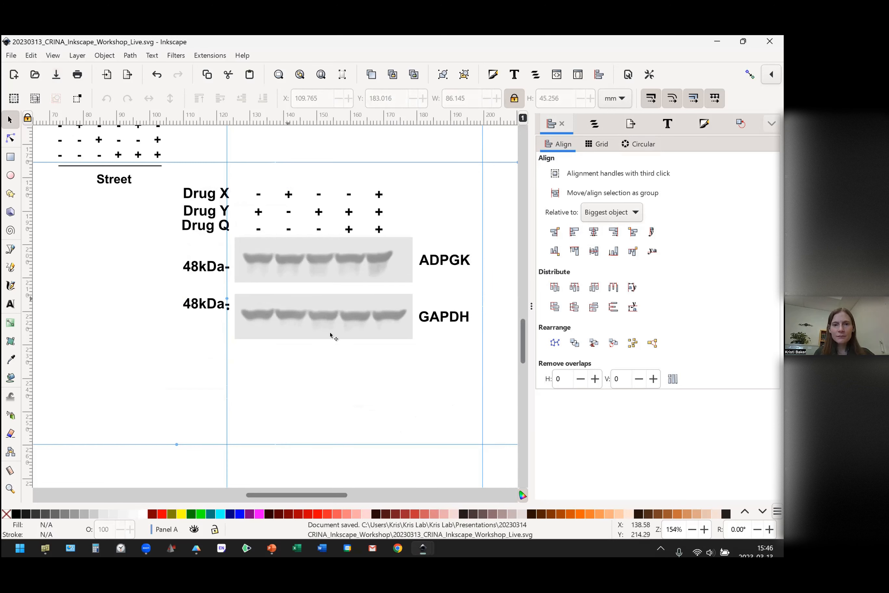